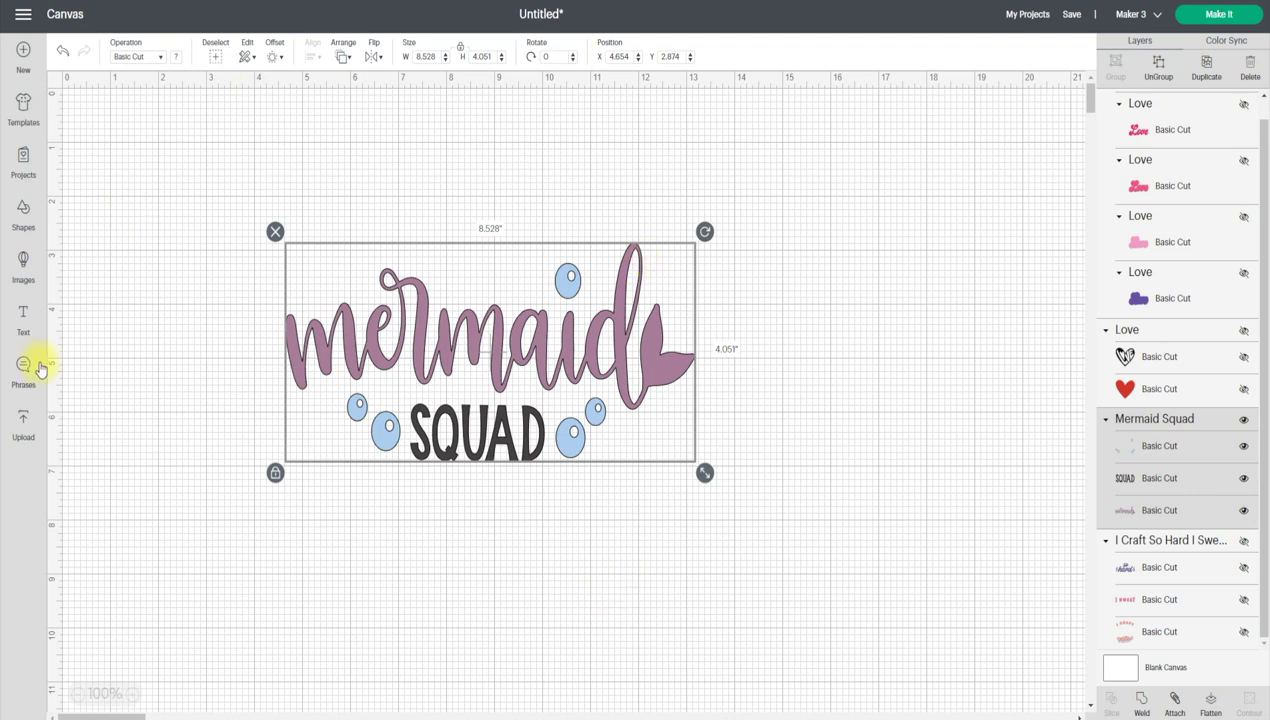
# - Insert a square shape and stretch it into a rectangle about 9.7 by 4.6 inches over the Mermaid Squad design
pyautogui.click(22, 208)
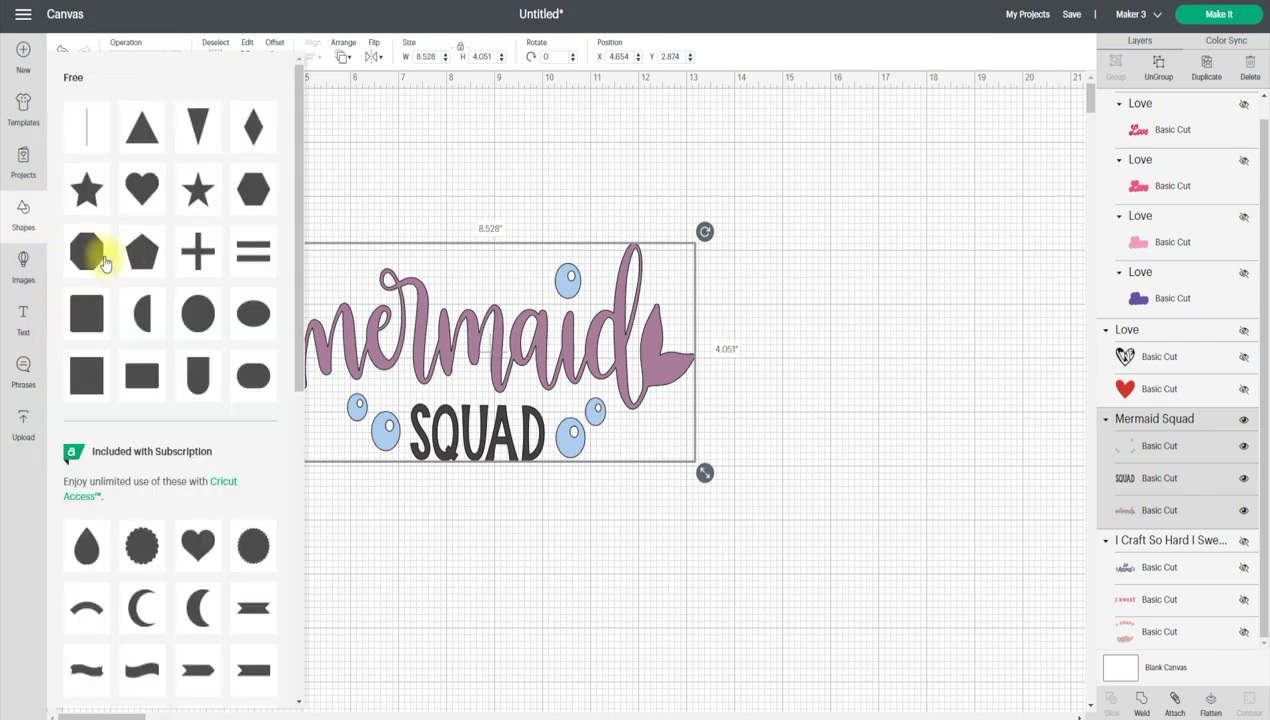
pyautogui.click(88, 377)
pyautogui.moveTo(357, 342); pyautogui.dragTo(727, 482)
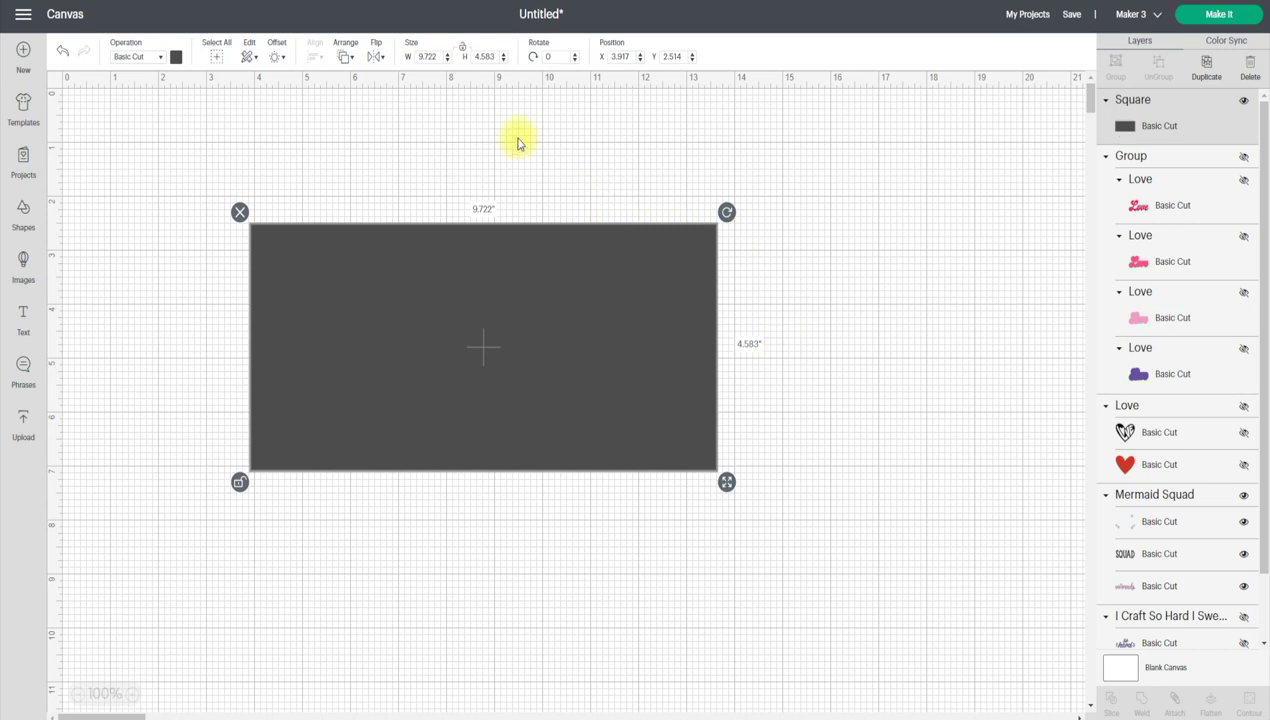
# - Send the rectangle to the back, fit it around the design at about 9.1 by 4.5 inches, and lock its proportions
pyautogui.click(346, 60)
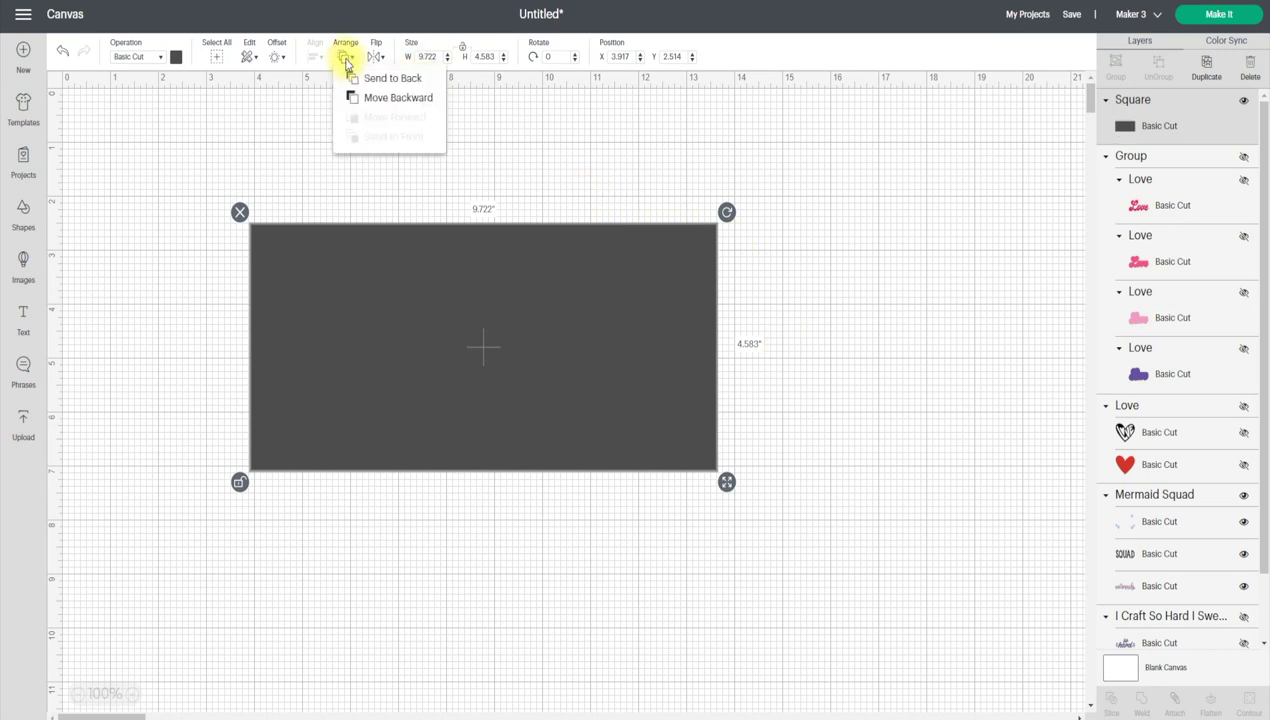
pyautogui.click(370, 80)
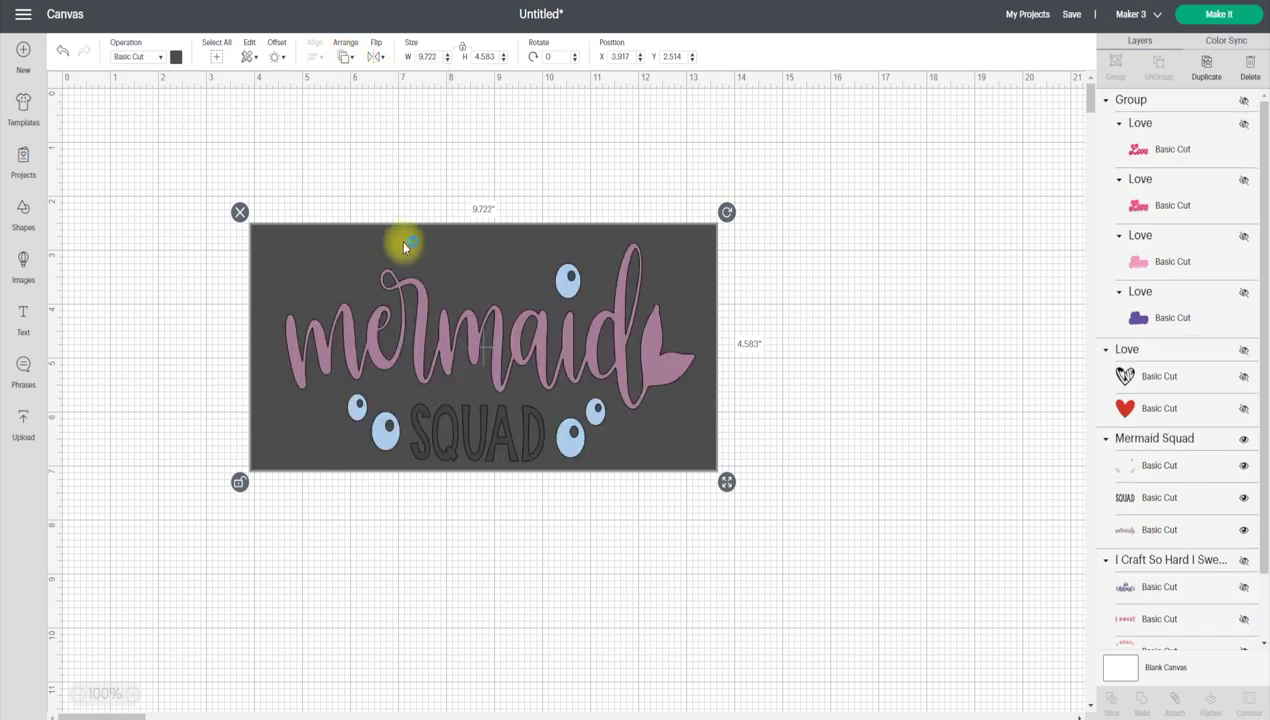
pyautogui.moveTo(397, 241); pyautogui.dragTo(416, 247)
pyautogui.moveTo(748, 489); pyautogui.dragTo(720, 487)
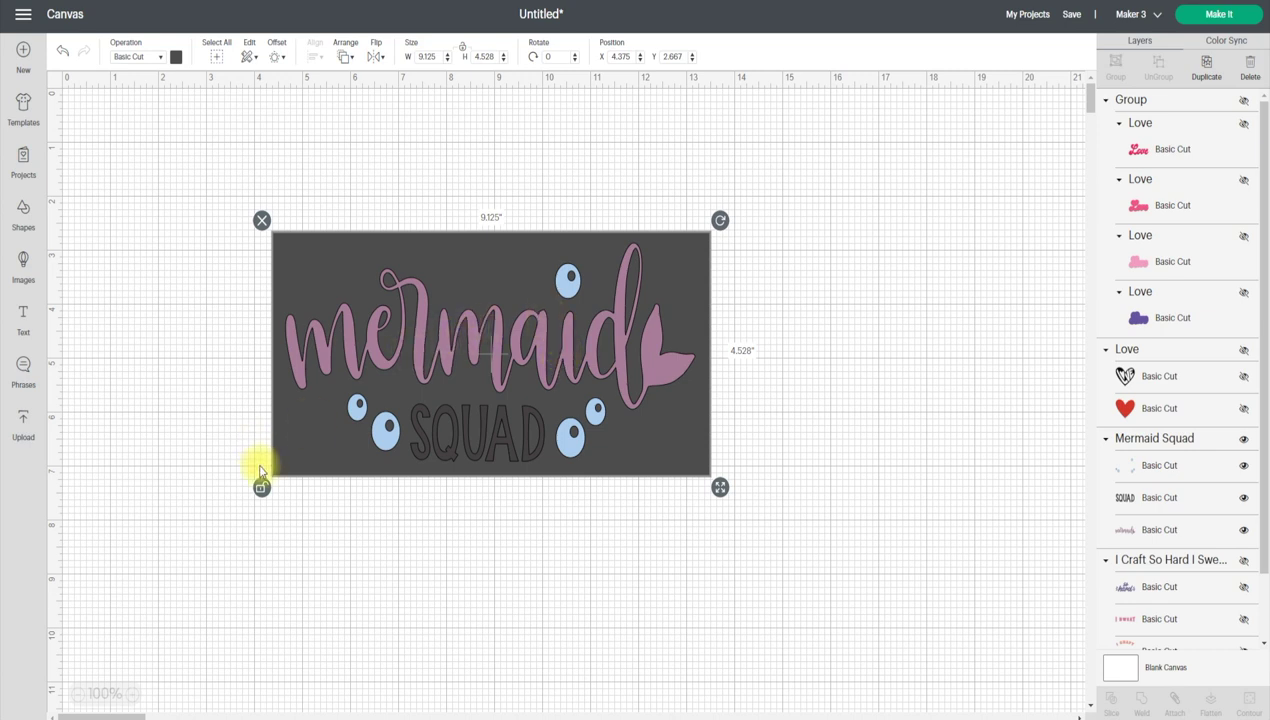
pyautogui.click(262, 488)
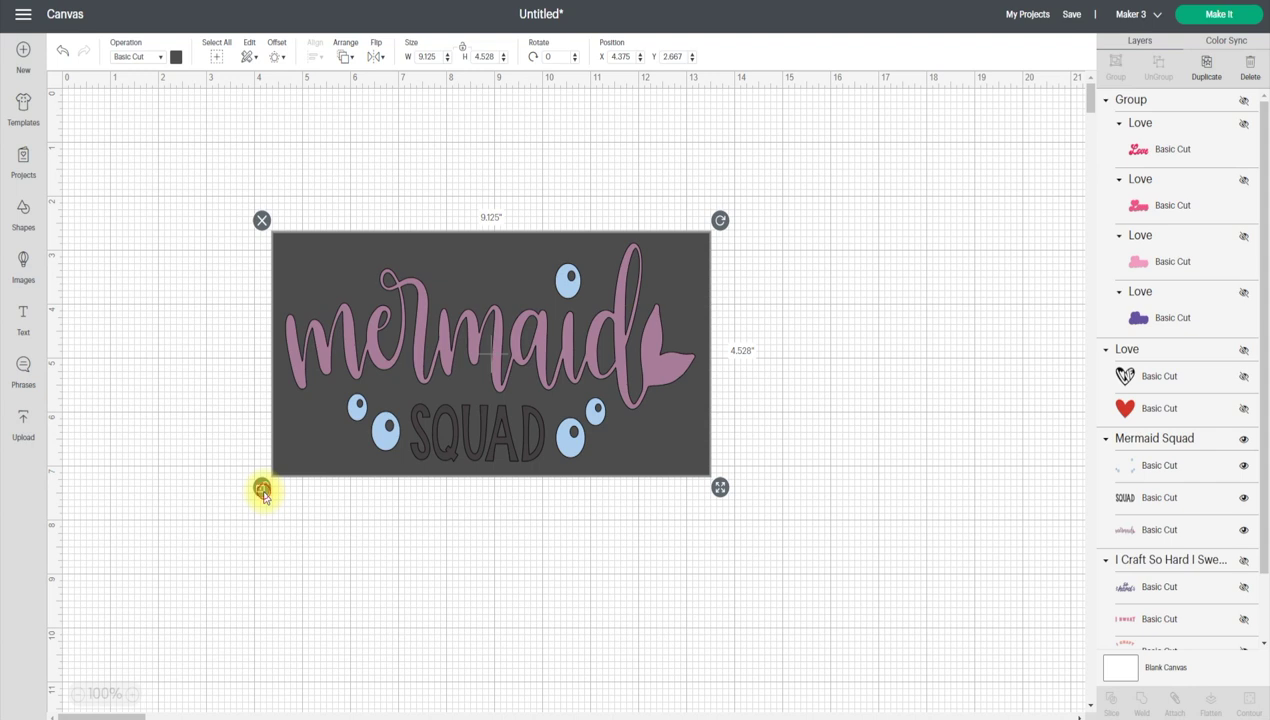
# - Recolor the background rectangle light gray so the dark SQUAD lettering stands out
pyautogui.click(176, 57)
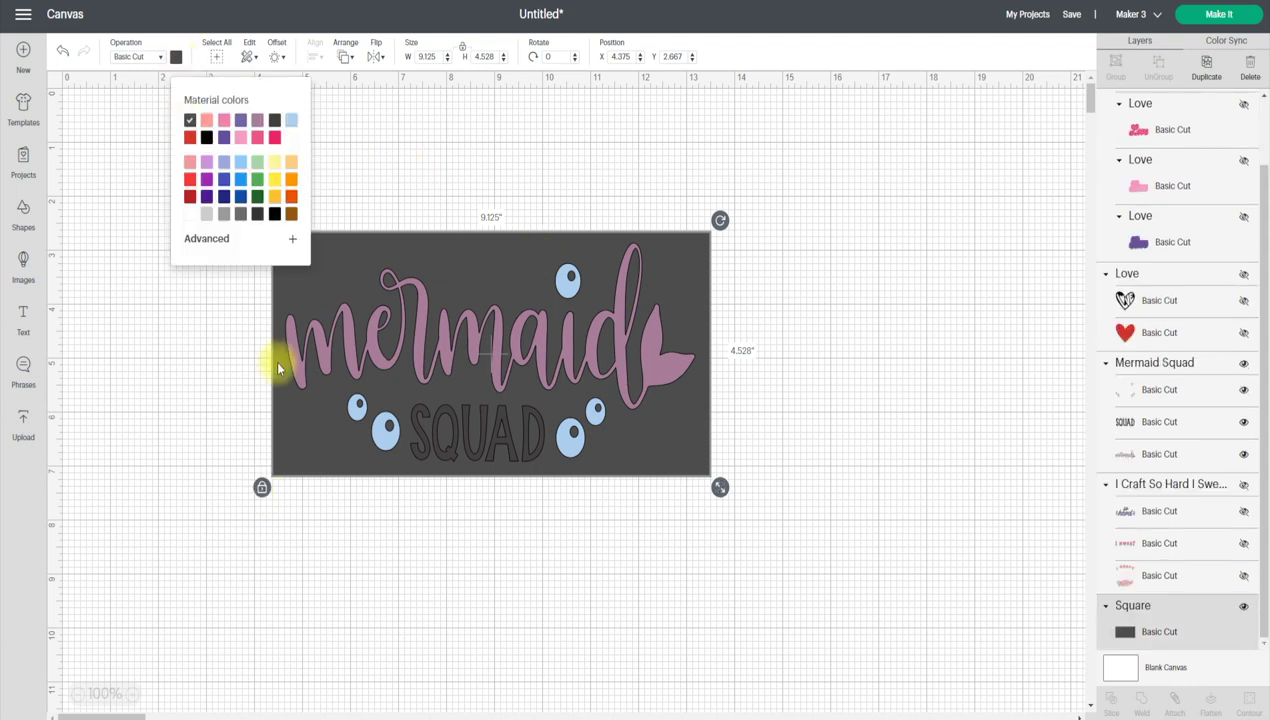
pyautogui.click(207, 213)
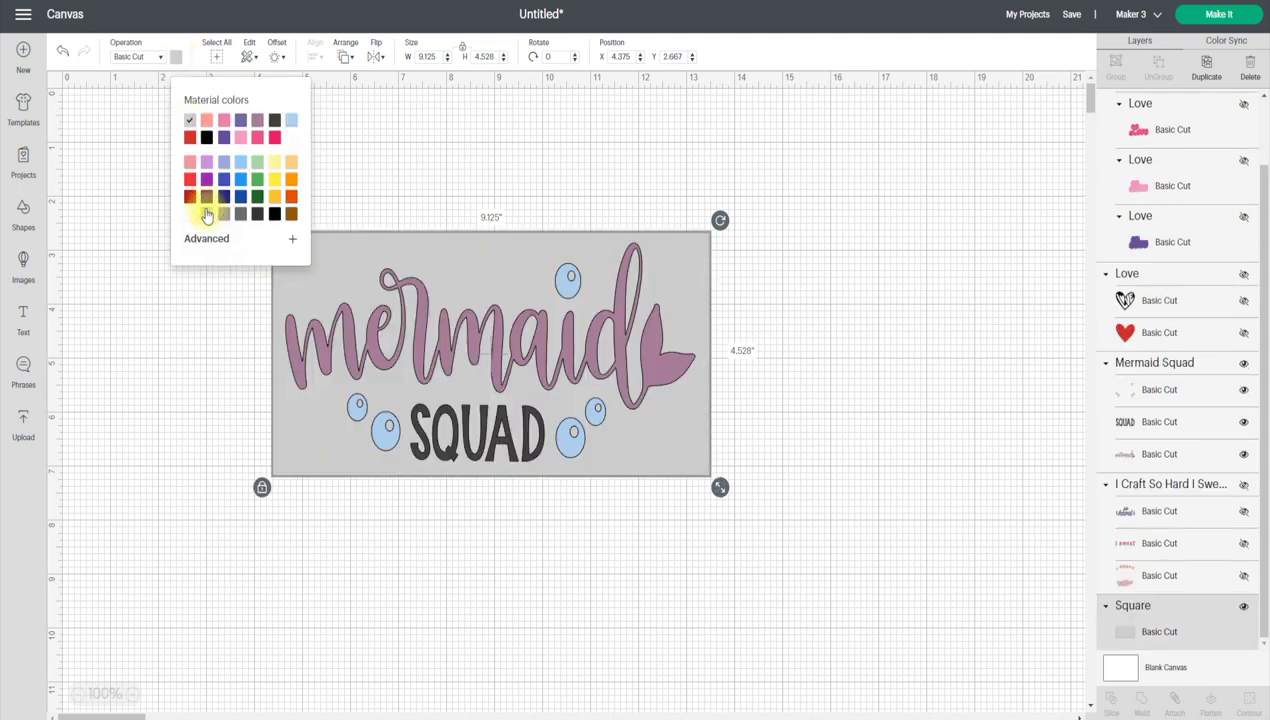
pyautogui.click(516, 519)
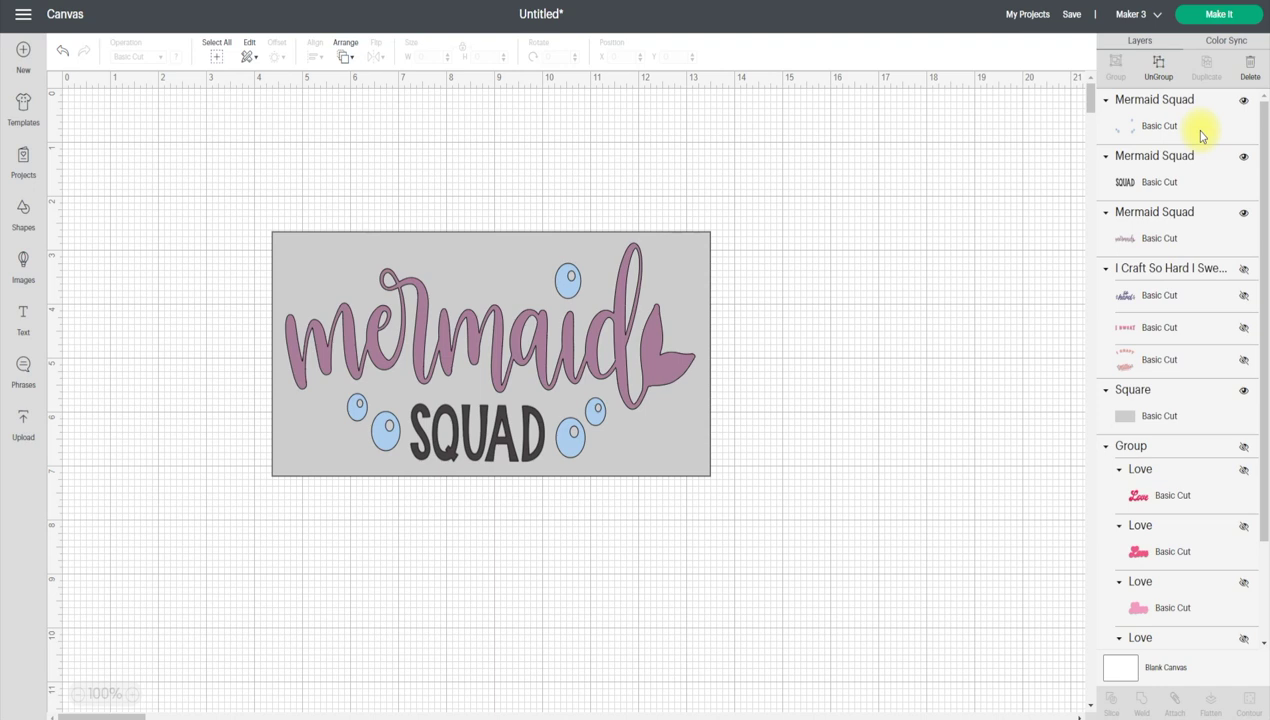
# - Hide the bubbles layer and the SQUAD layer, leaving only the mermaid word on the gray rectangle
pyautogui.click(1185, 104)
pyautogui.click(1138, 178)
pyautogui.click(1152, 214)
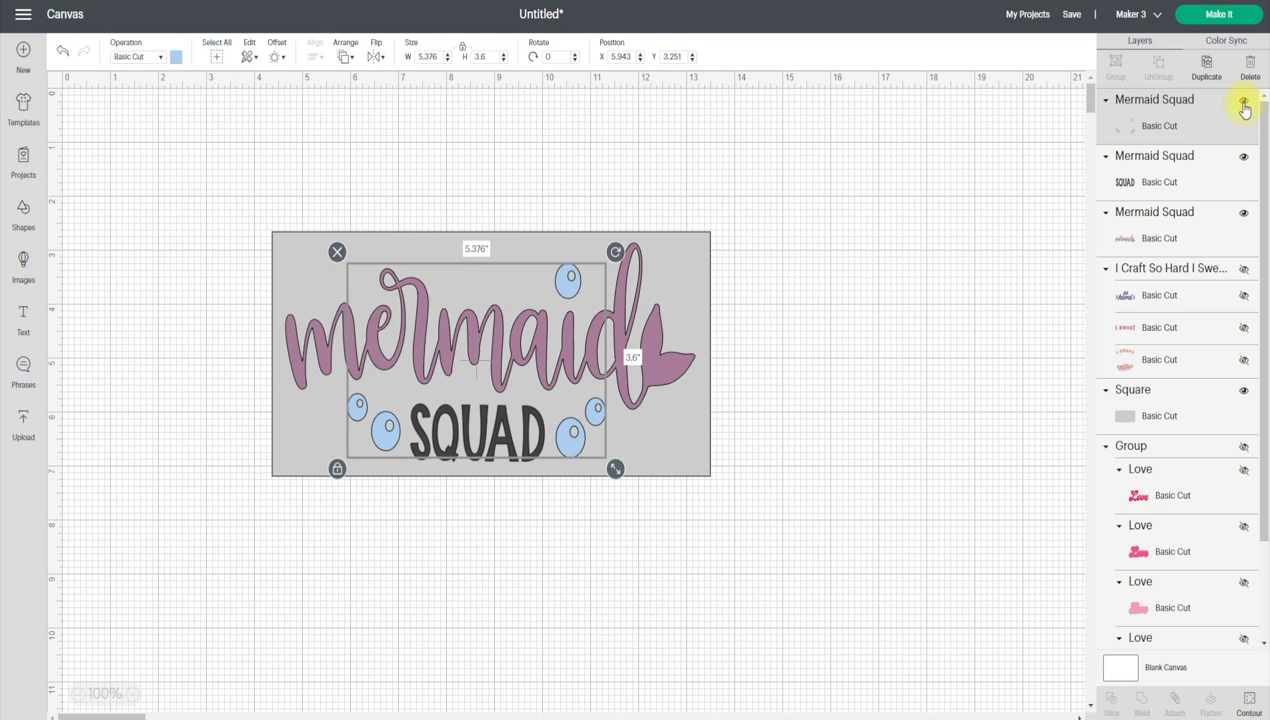
pyautogui.click(1243, 104)
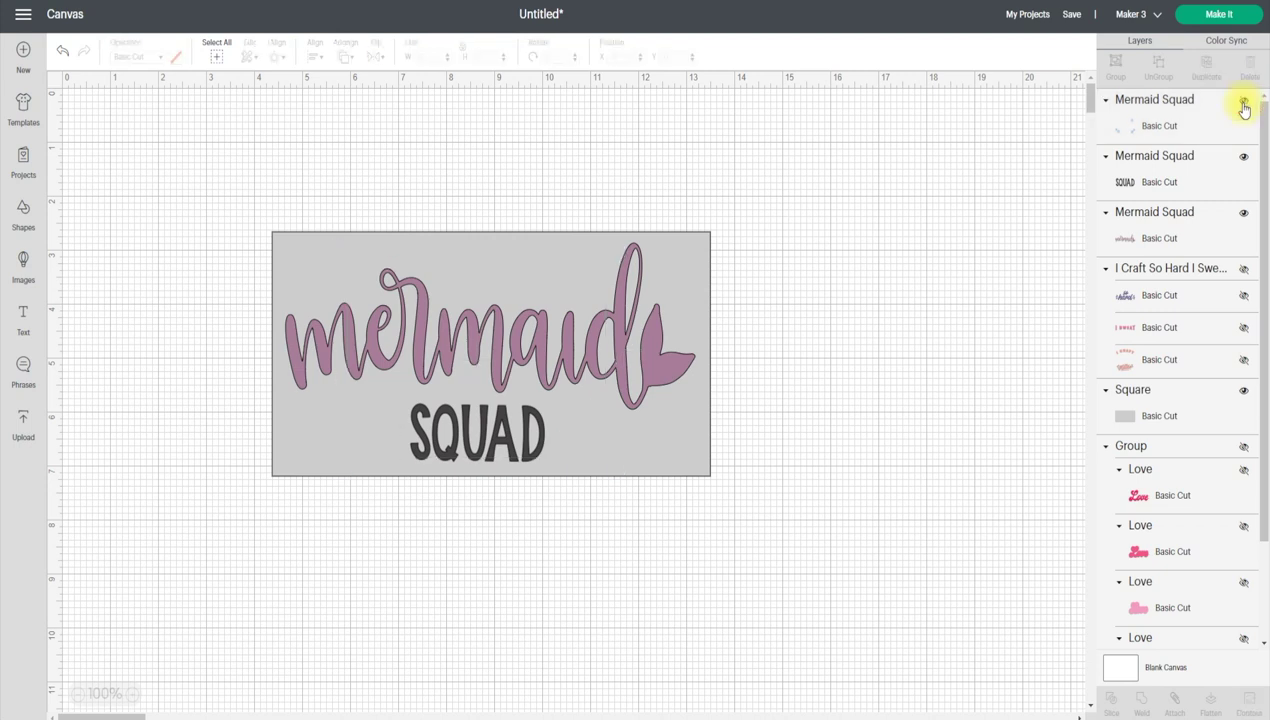
pyautogui.click(1243, 160)
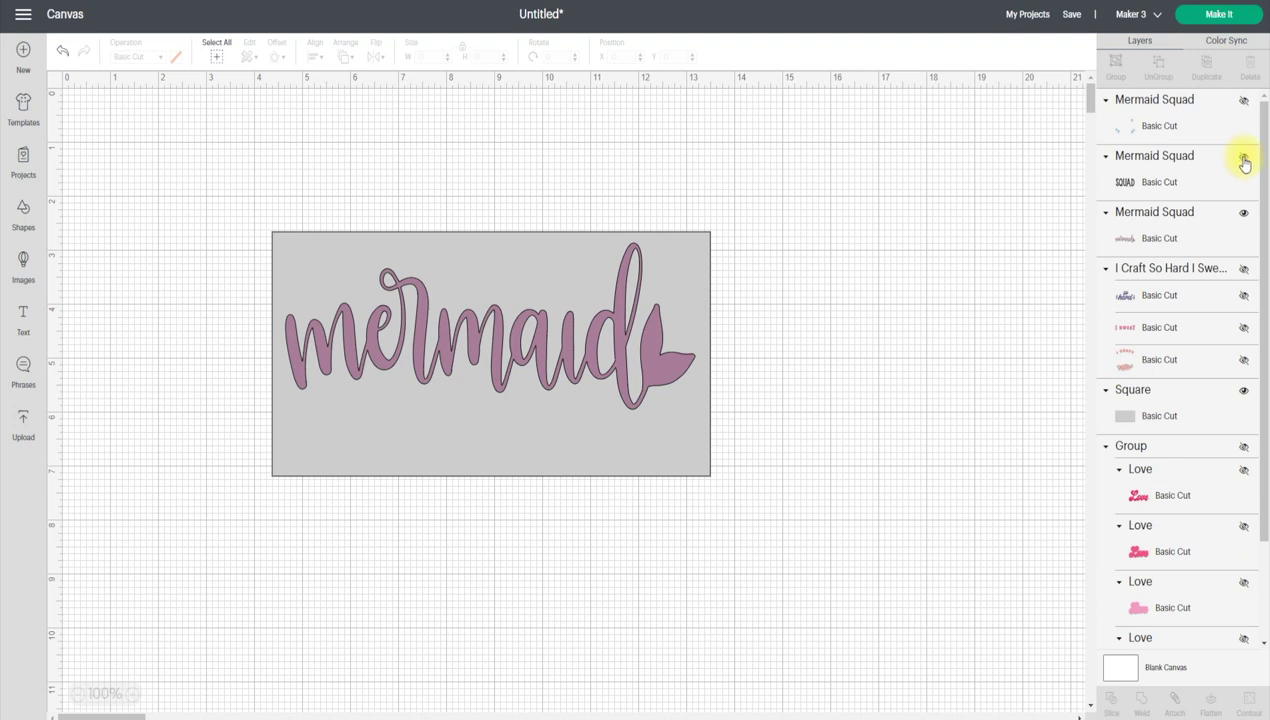
pyautogui.click(1242, 160)
pyautogui.click(1242, 159)
pyautogui.click(1241, 158)
pyautogui.click(1241, 158)
pyautogui.click(1150, 240)
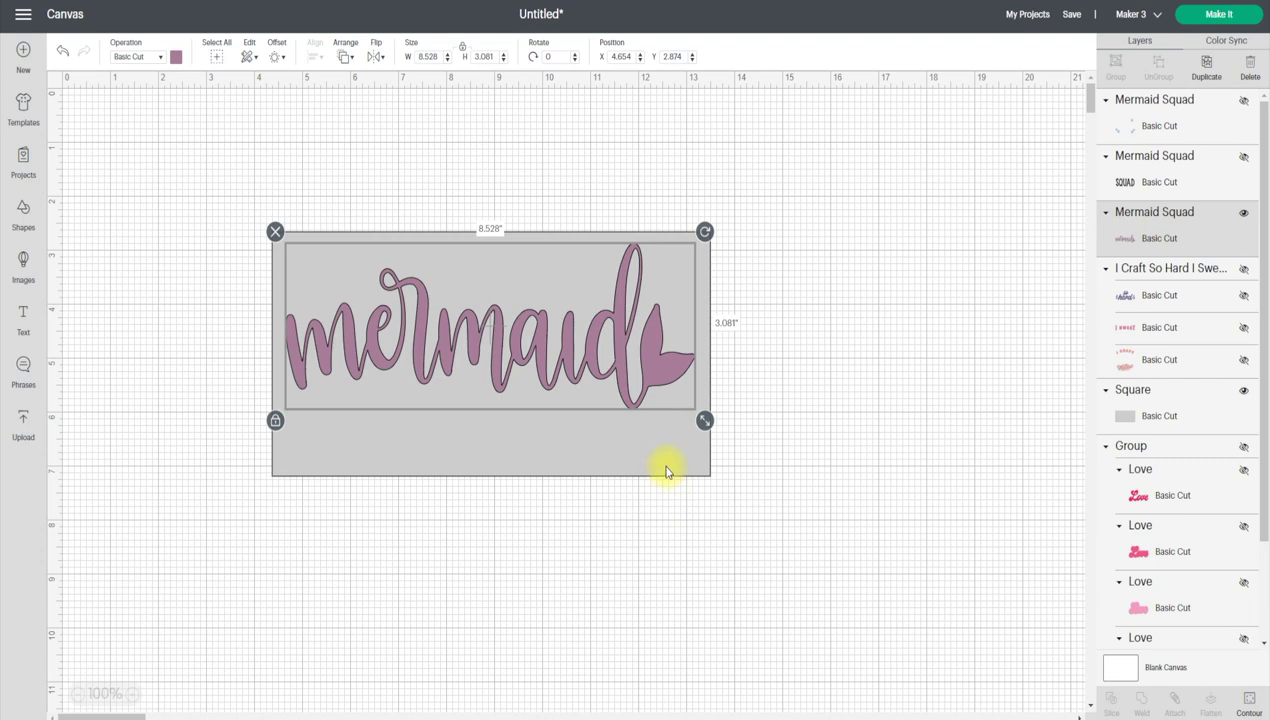
pyautogui.keyDown('shift'); pyautogui.click(667, 472); pyautogui.keyUp('shift')
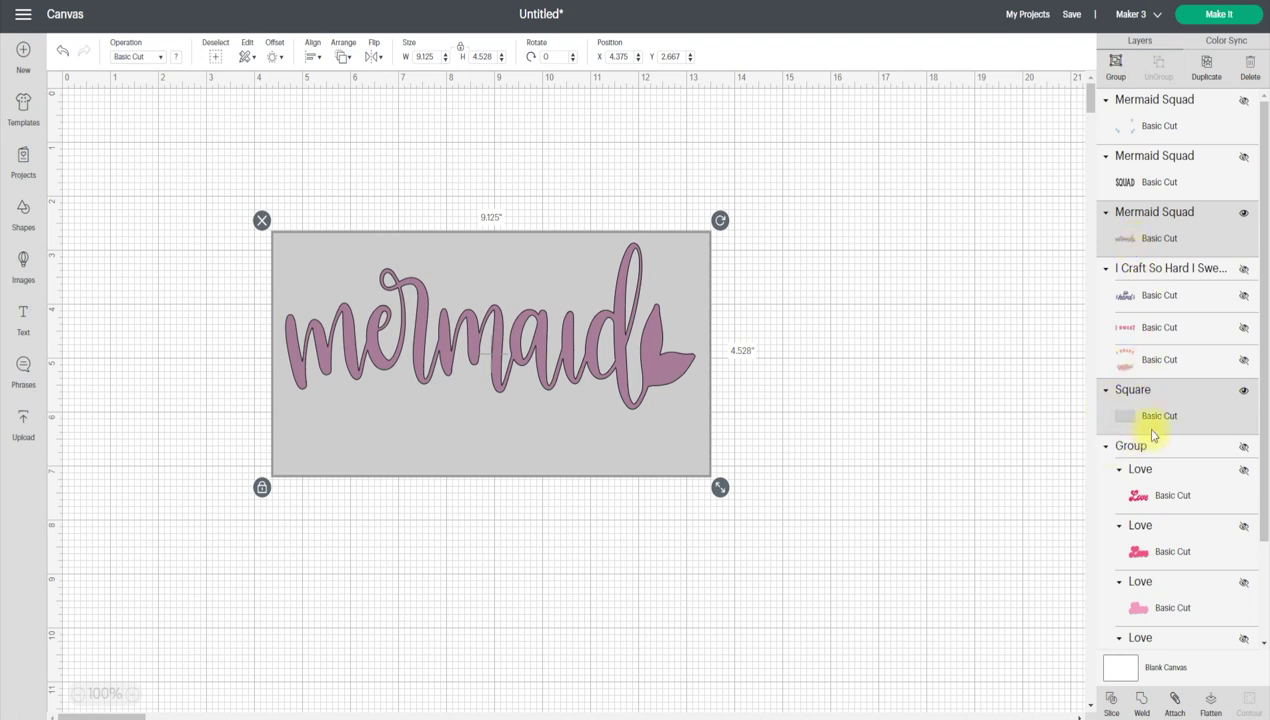
pyautogui.click(1016, 243)
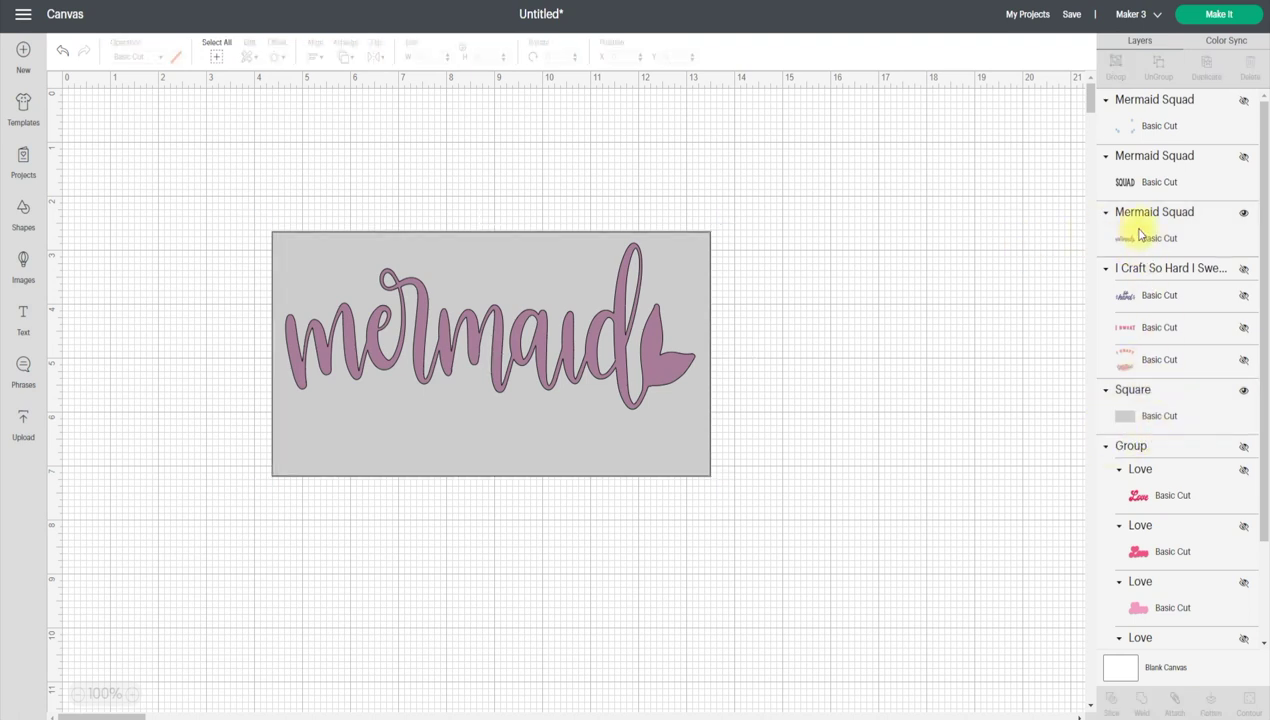
pyautogui.click(1139, 234)
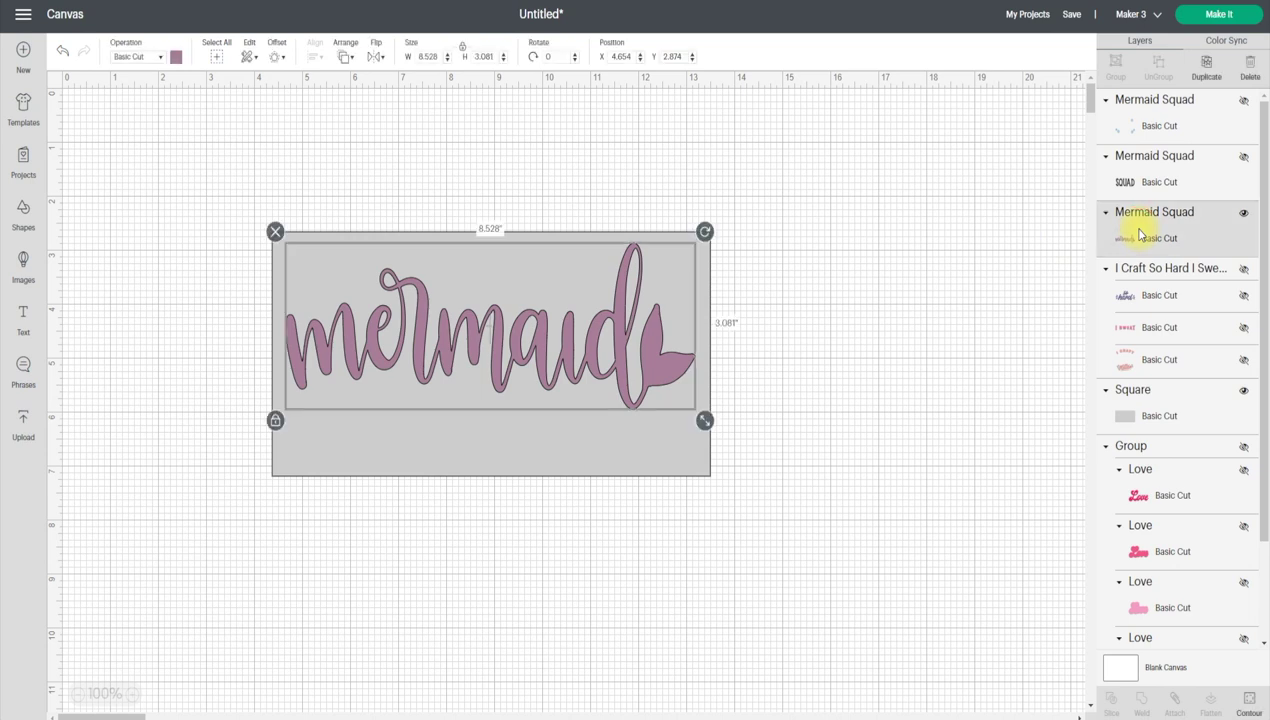
pyautogui.keyDown('shift'); pyautogui.click(1174, 419); pyautogui.keyUp('shift')
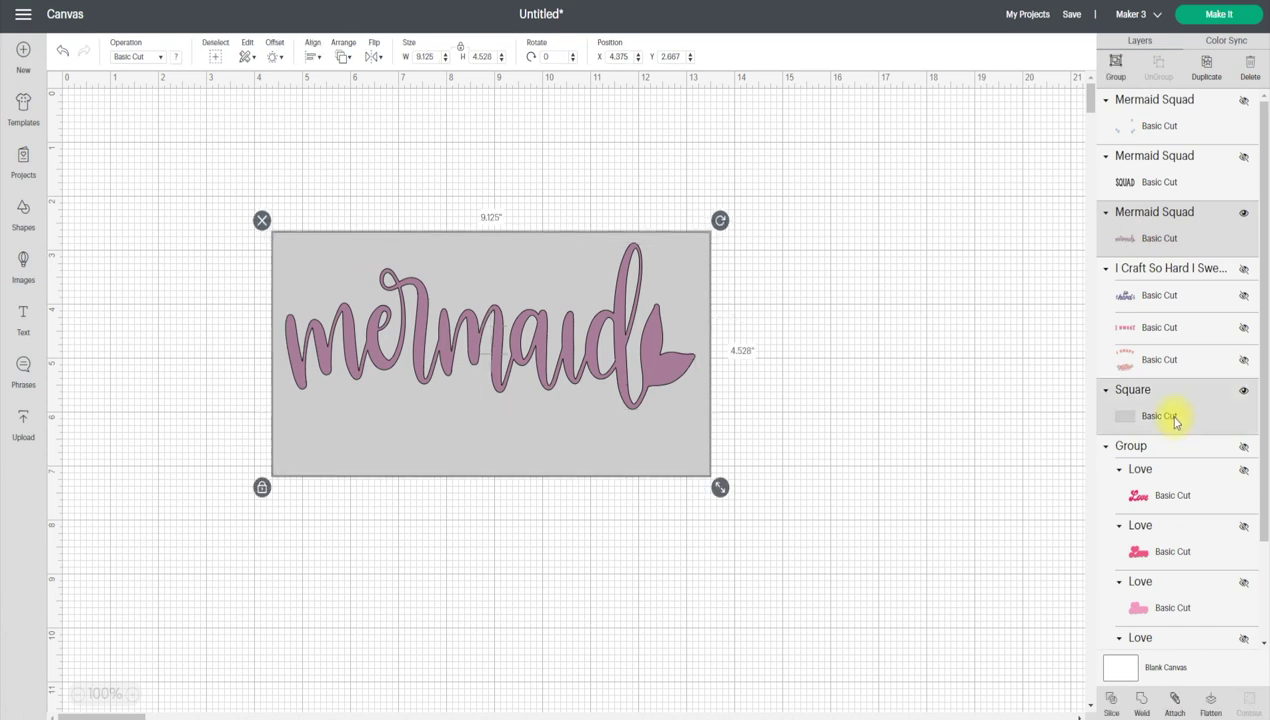
pyautogui.click(851, 301)
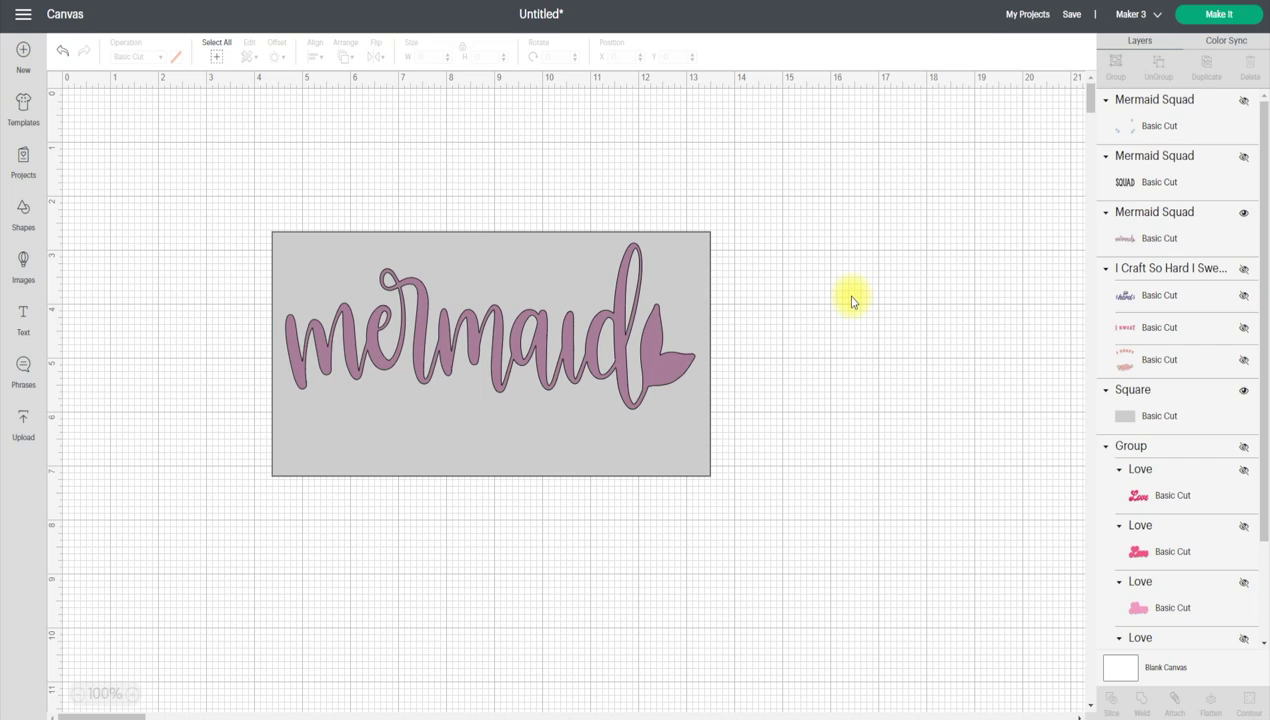
# - Attach the mermaid word layer to the gray rectangle
pyautogui.moveTo(180, 166); pyautogui.dragTo(923, 612)
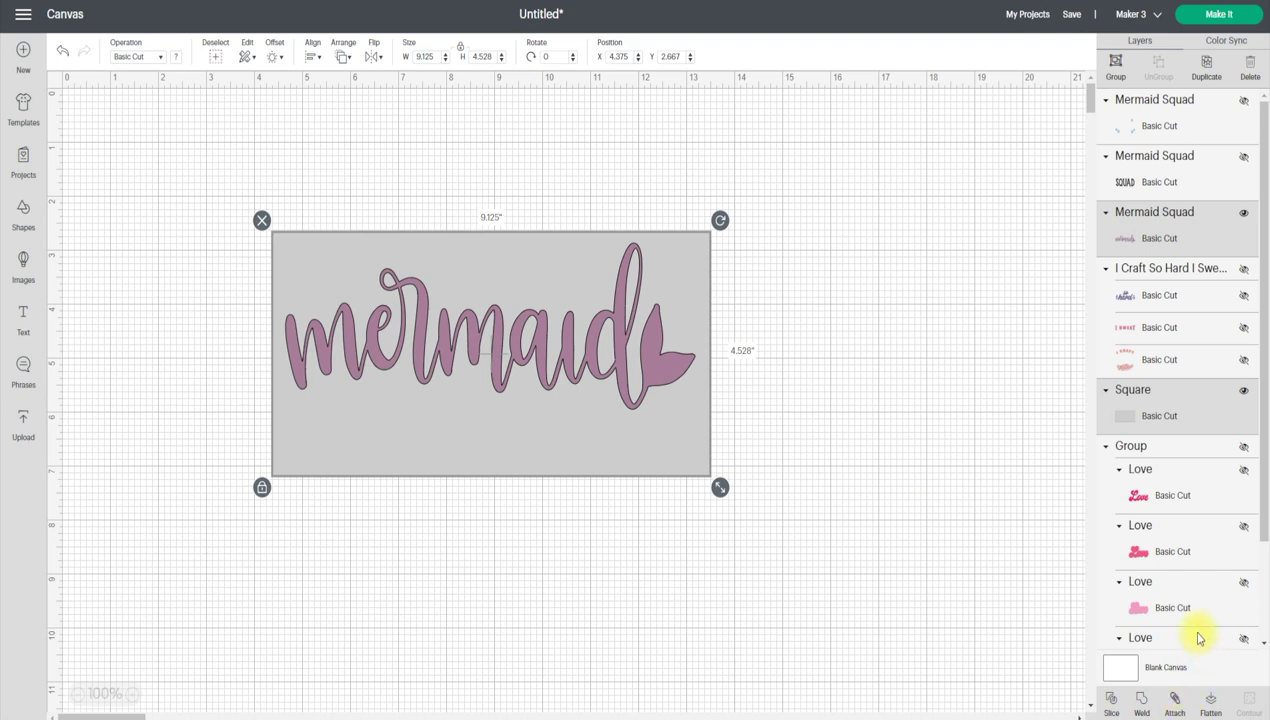
pyautogui.click(1177, 705)
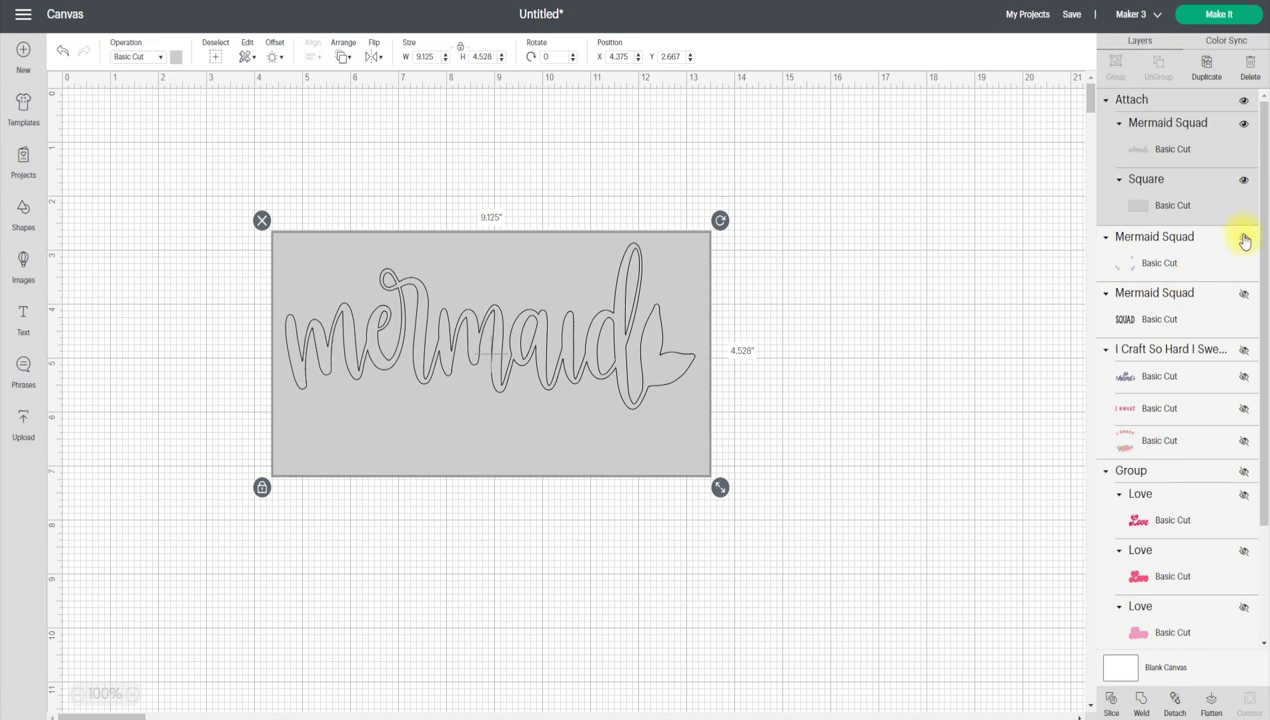
pyautogui.hotkey('ctrl', 'z')
# - Show the two-layer Love heart design and ungroup it into separate black and red layers
pyautogui.click(1244, 159)
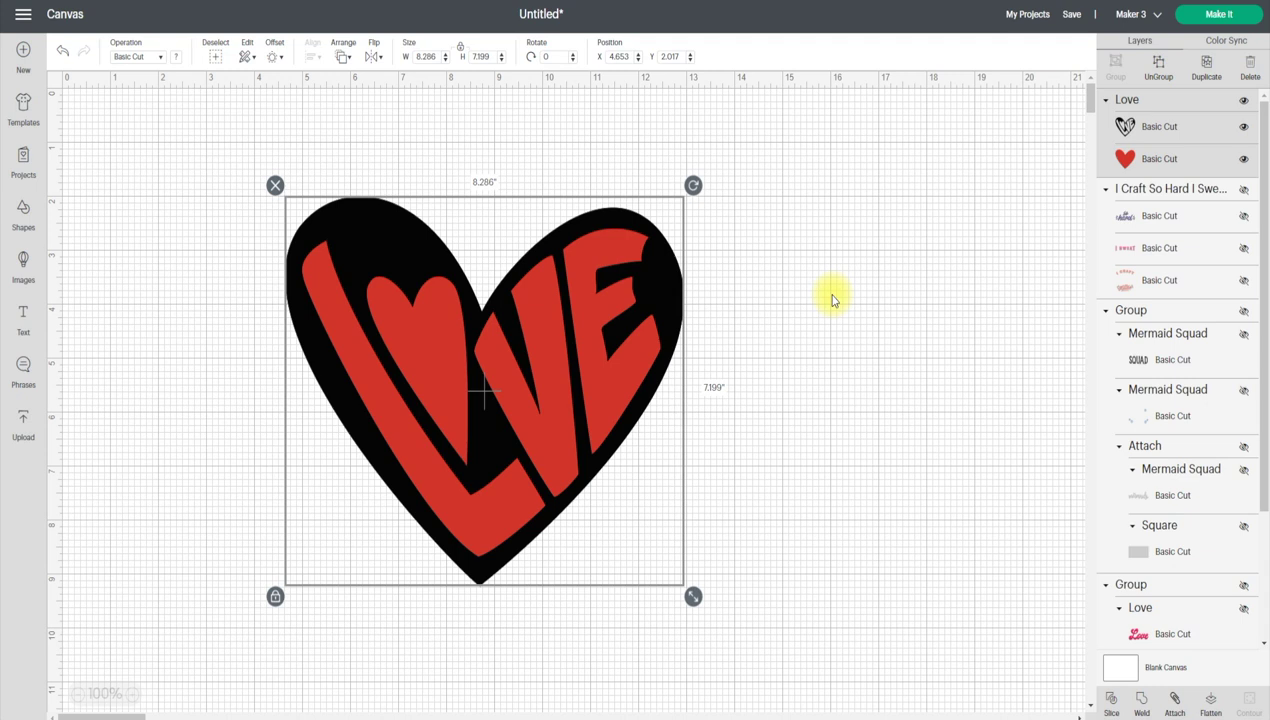
pyautogui.click(1158, 72)
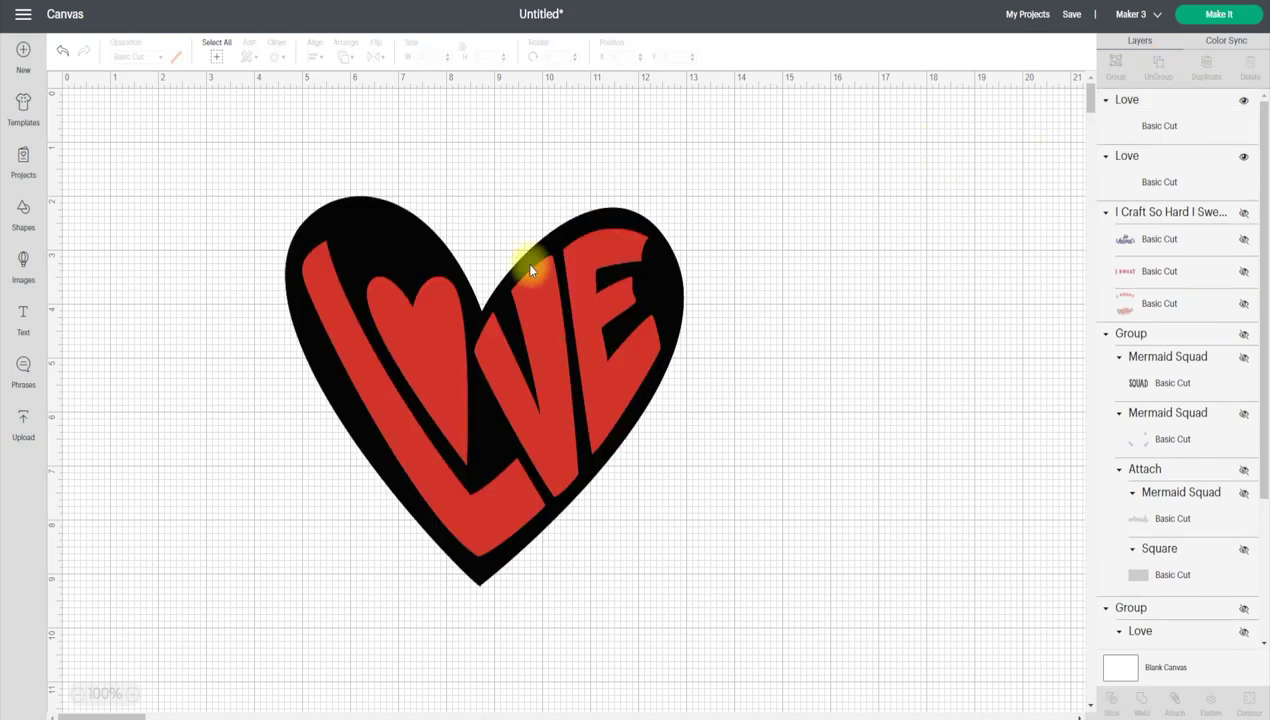
# - Move the black heart layer aside to expose the solid red heart, and return it to its place on top
pyautogui.moveTo(591, 333); pyautogui.dragTo(818, 302)
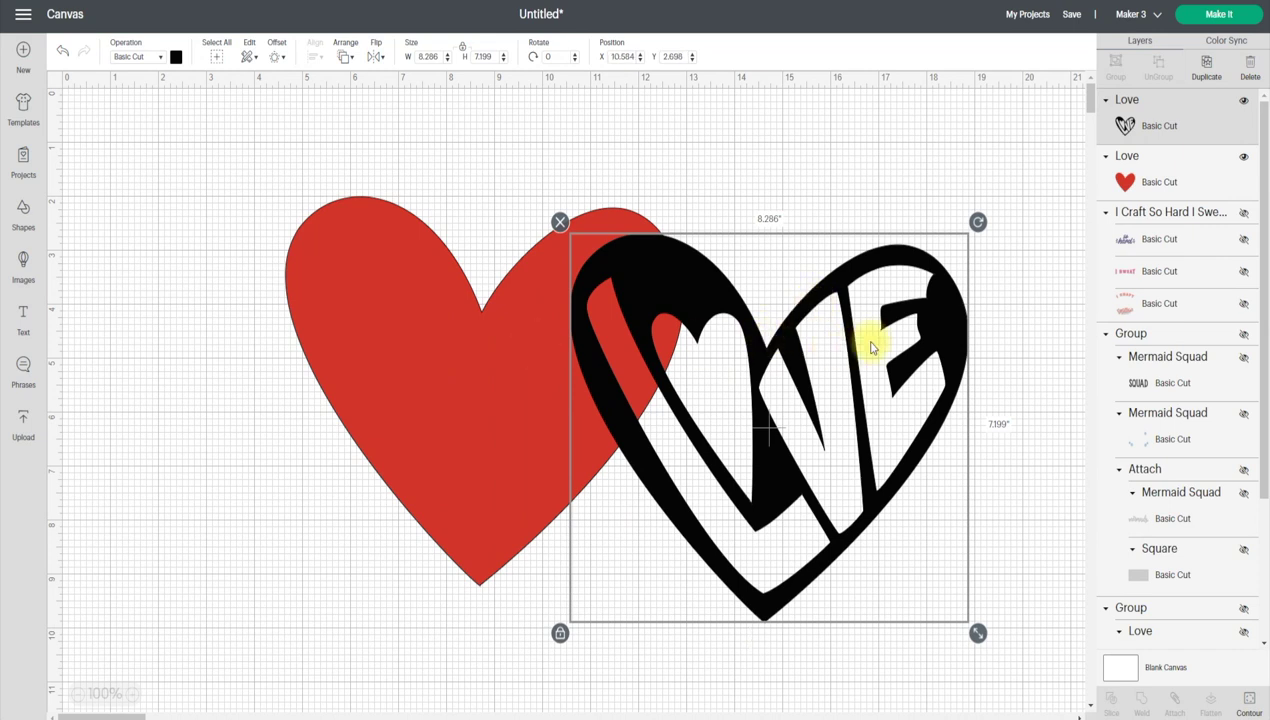
pyautogui.moveTo(823, 335); pyautogui.dragTo(586, 311)
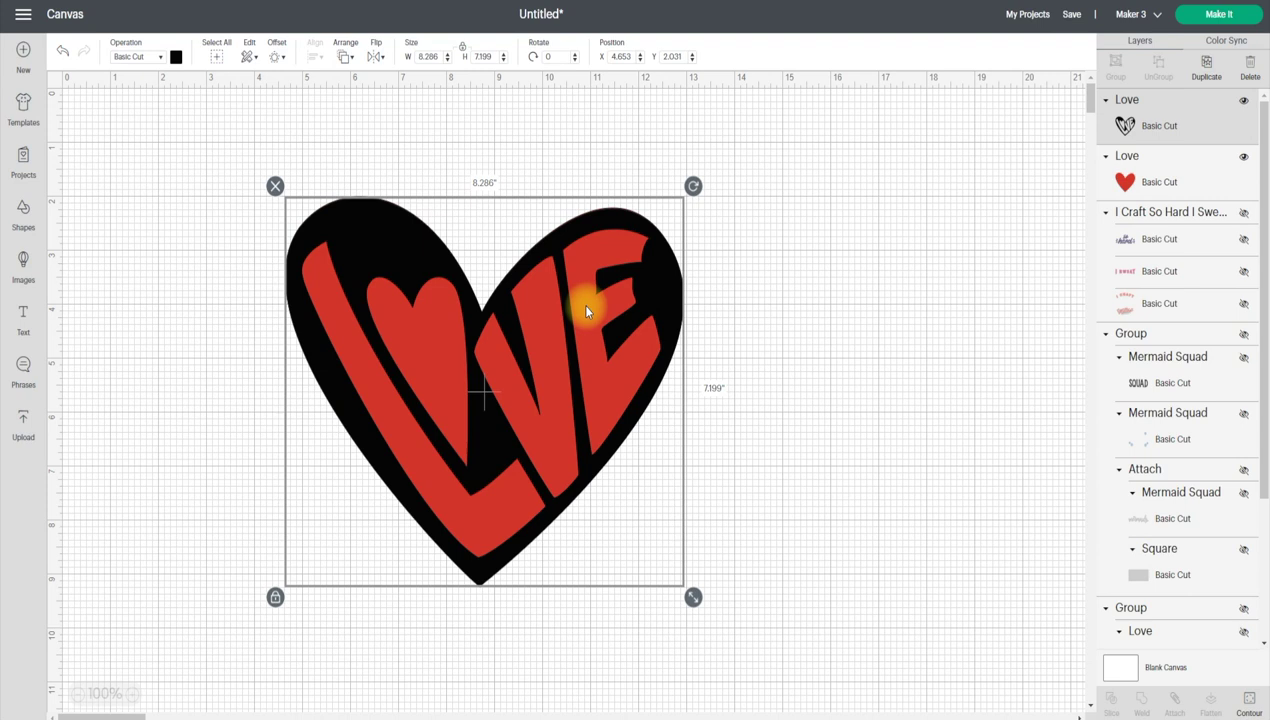
pyautogui.click(1000, 100)
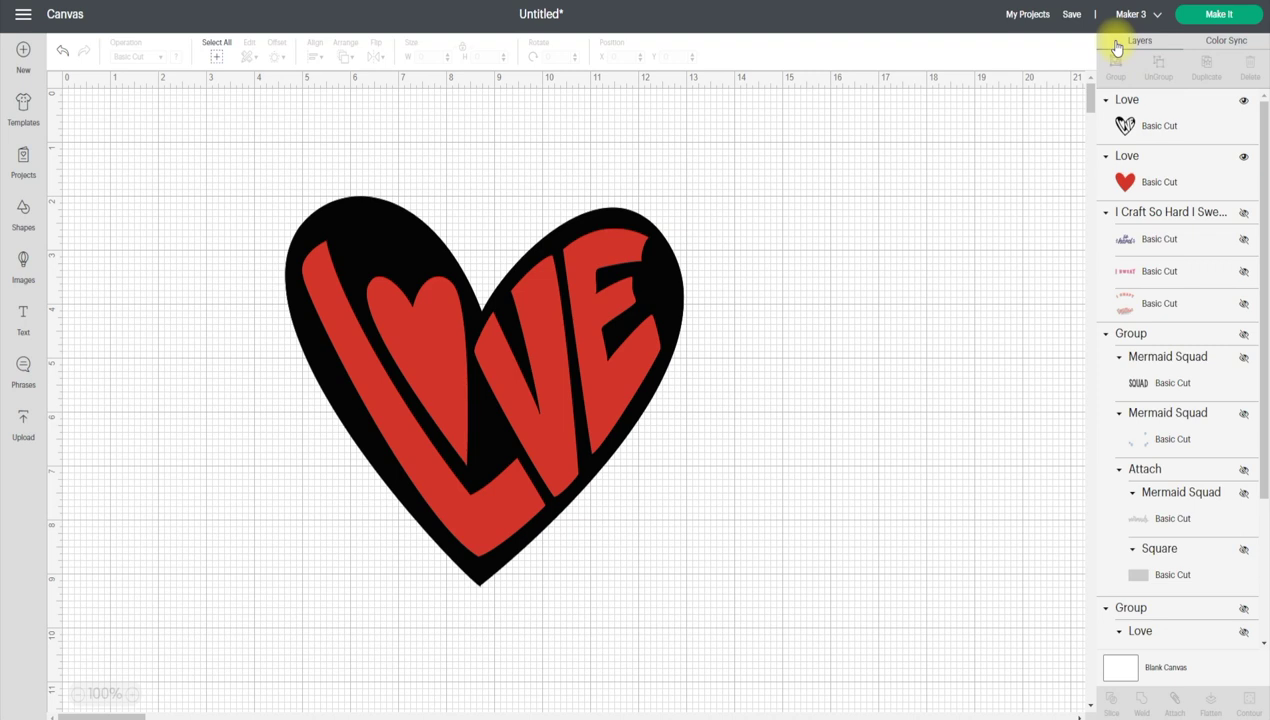
pyautogui.click(217, 122)
pyautogui.moveTo(265, 175); pyautogui.dragTo(870, 592)
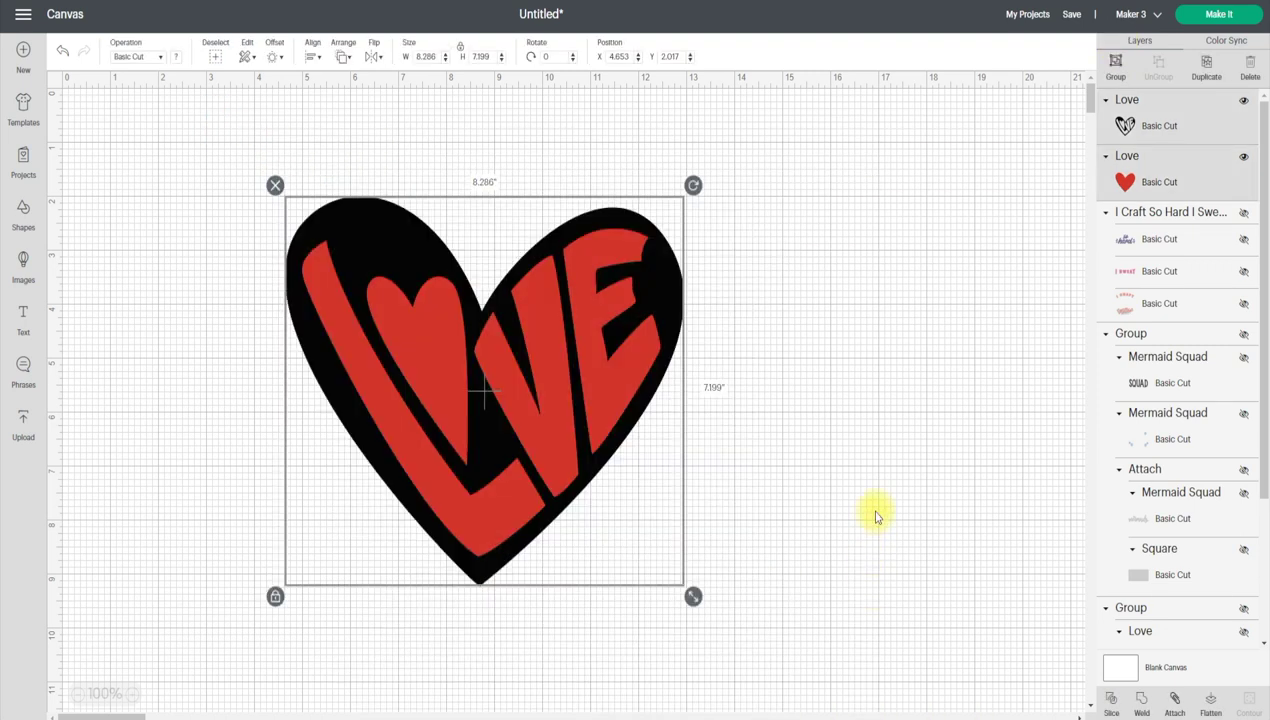
pyautogui.click(887, 462)
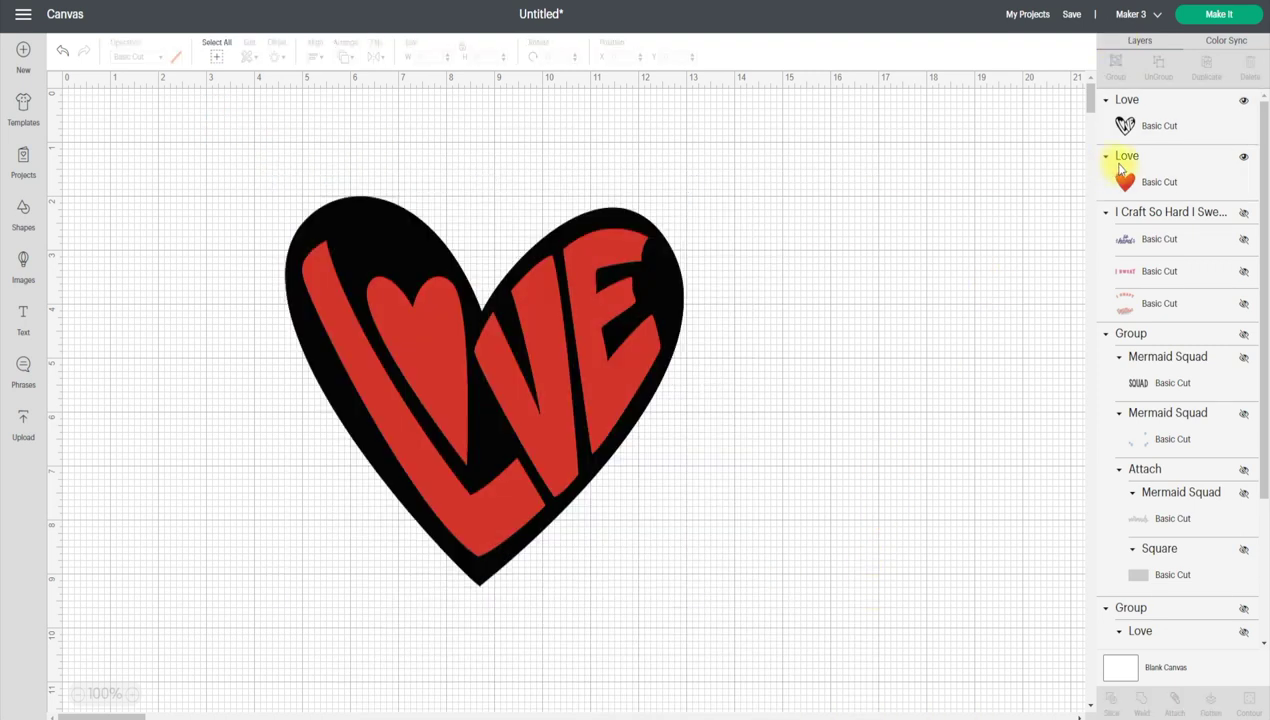
# - Slice the solid red heart with the black LOVE cutout heart layer
pyautogui.click(1125, 106)
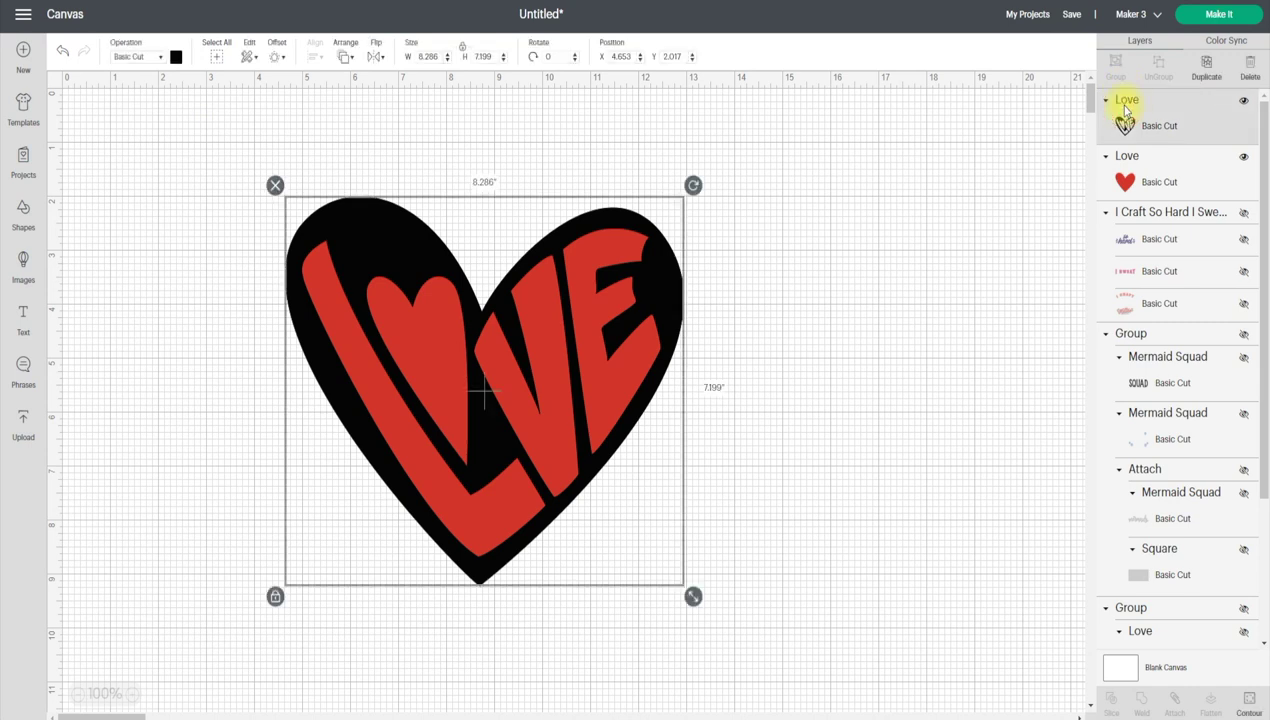
pyautogui.keyDown('shift'); pyautogui.click(1142, 182); pyautogui.keyUp('shift')
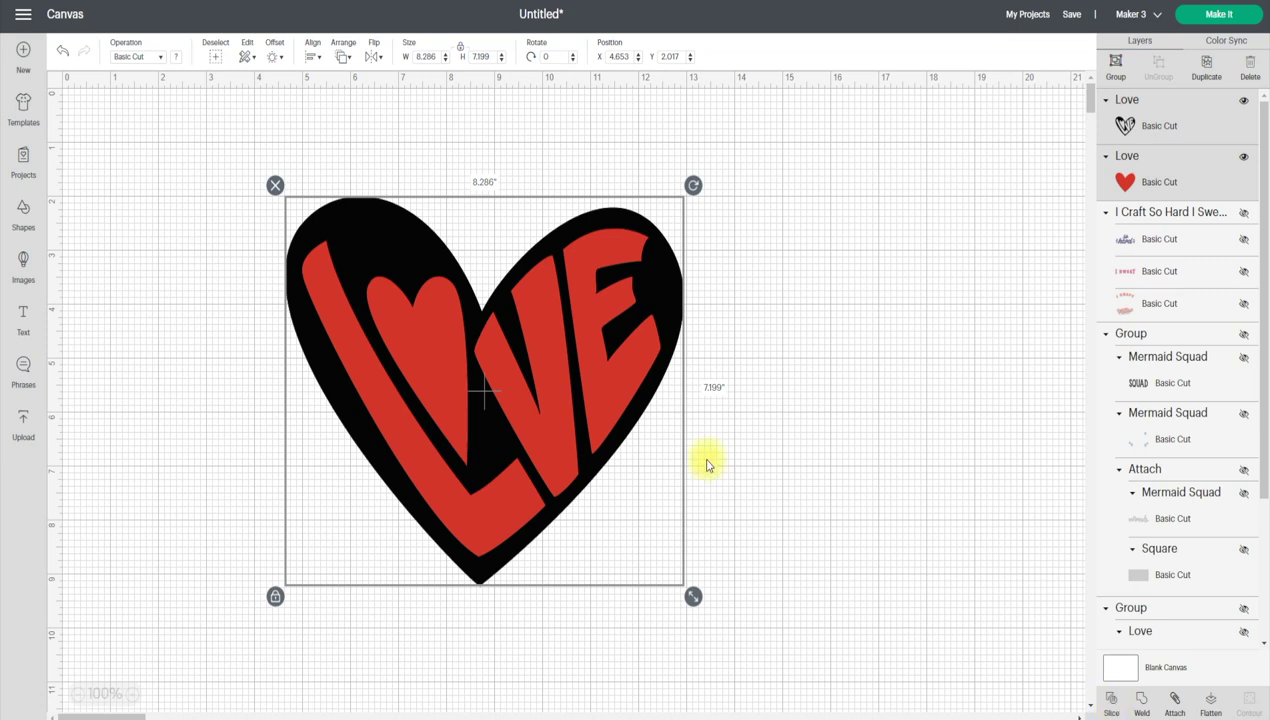
pyautogui.click(1108, 712)
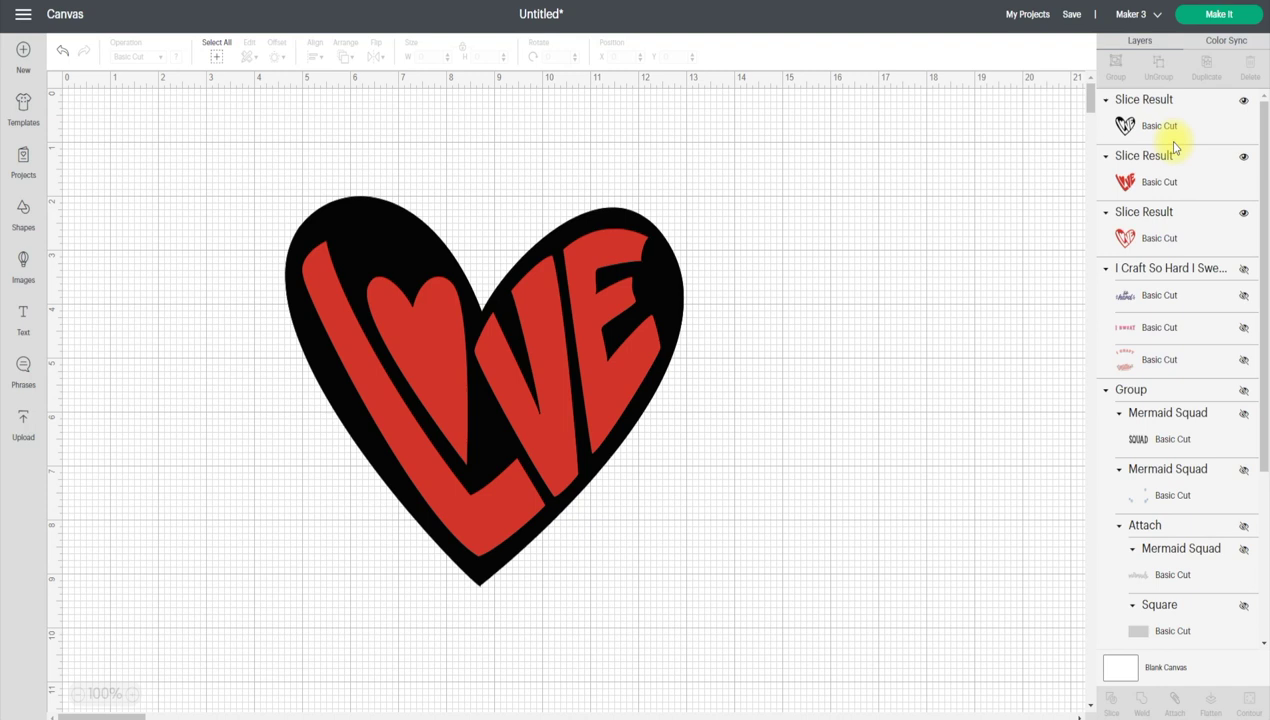
# - Hide and show the slice results in turn to examine the red heart frame, the red LOVE letters and the black heart separately
pyautogui.click(1243, 156)
pyautogui.click(1244, 103)
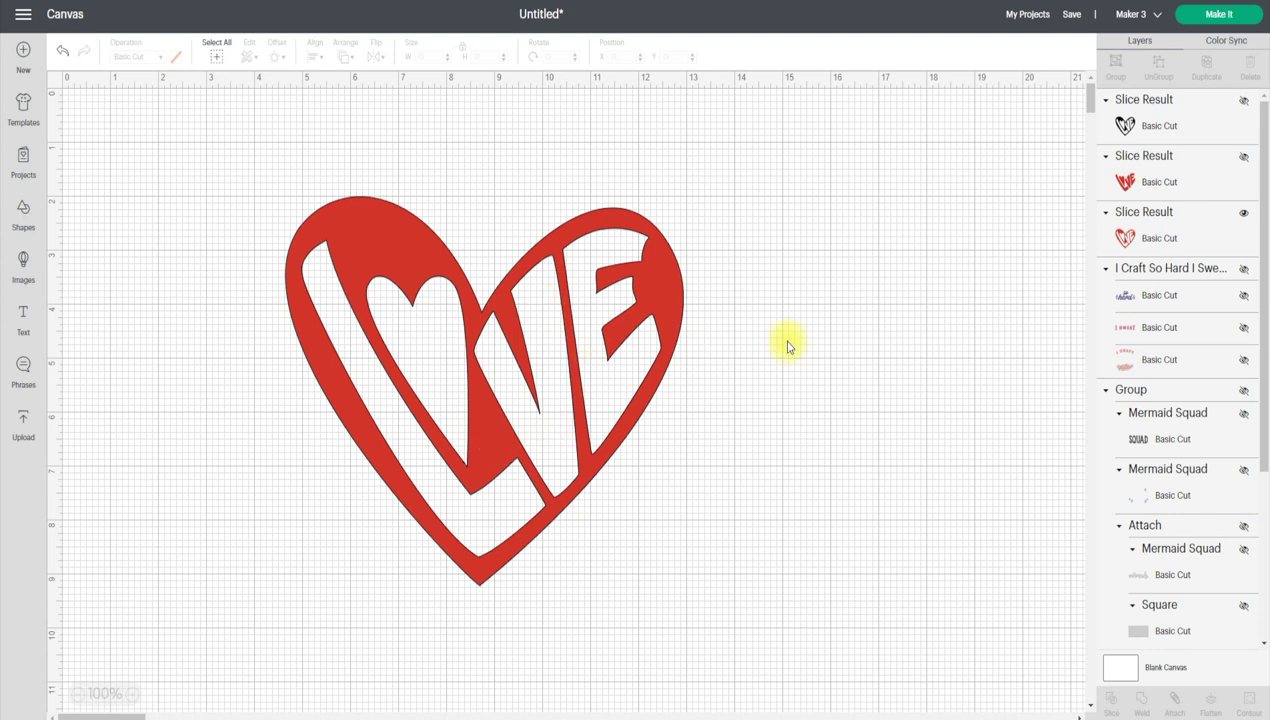
pyautogui.click(1243, 160)
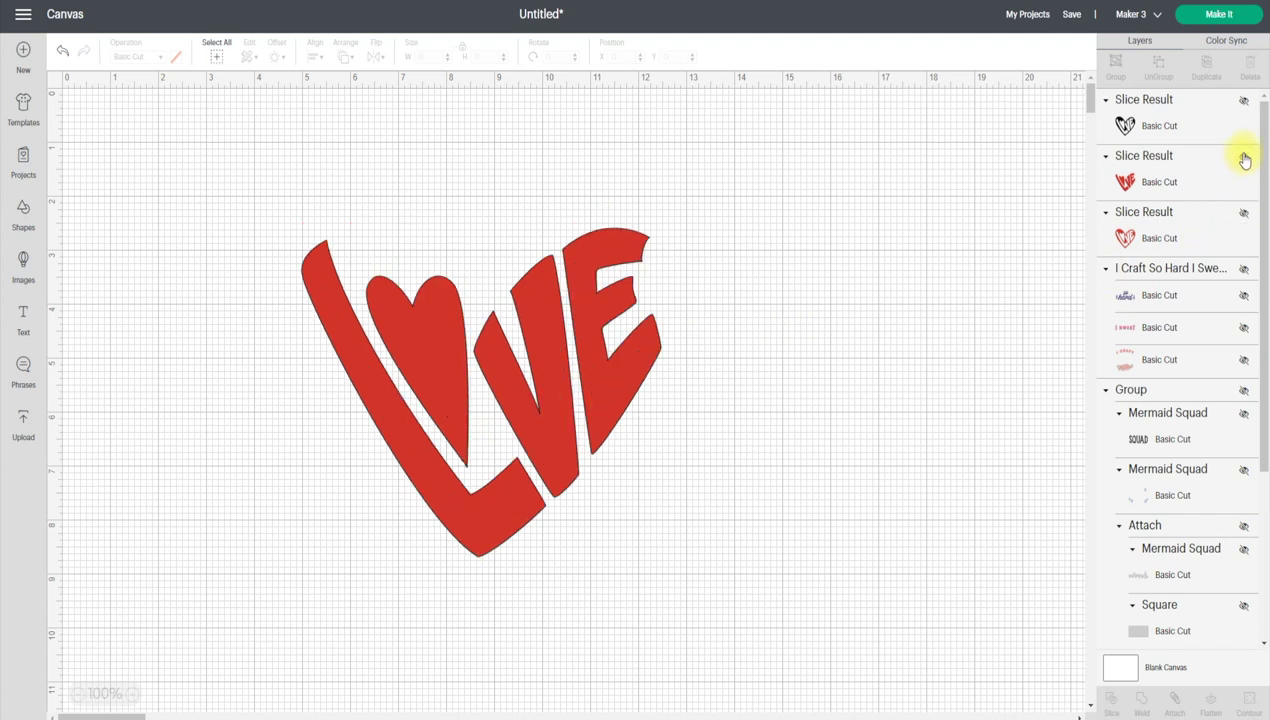
pyautogui.click(1243, 160)
pyautogui.click(1243, 100)
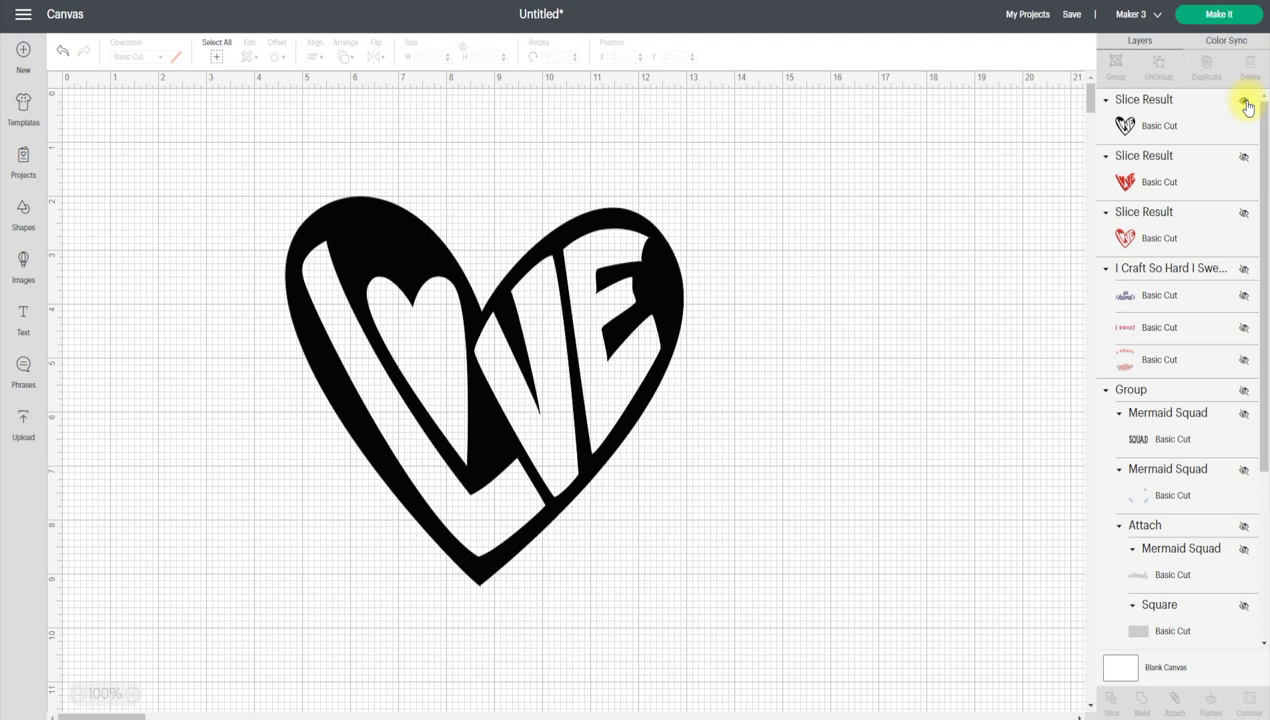
pyautogui.click(1244, 159)
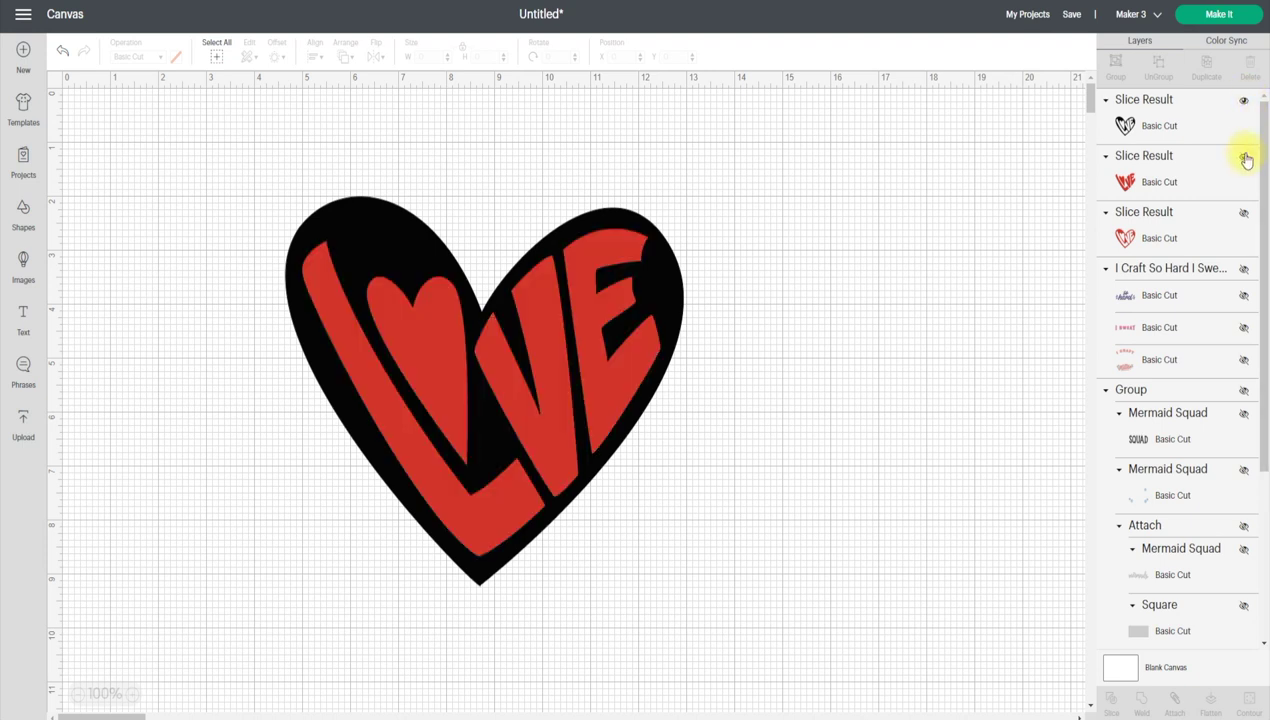
pyautogui.click(1241, 104)
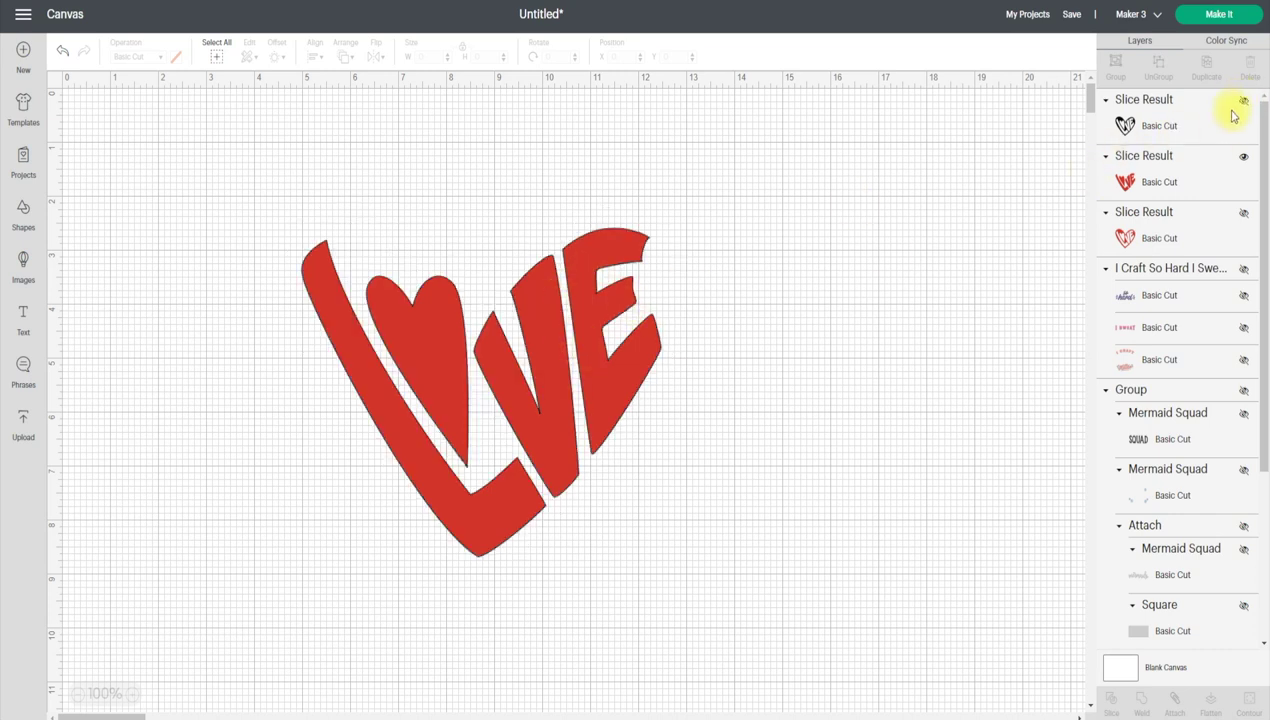
# - Toggle the black heart and red LOVE letters slice results to compare them together and separately, ending with both hidden
pyautogui.click(1244, 105)
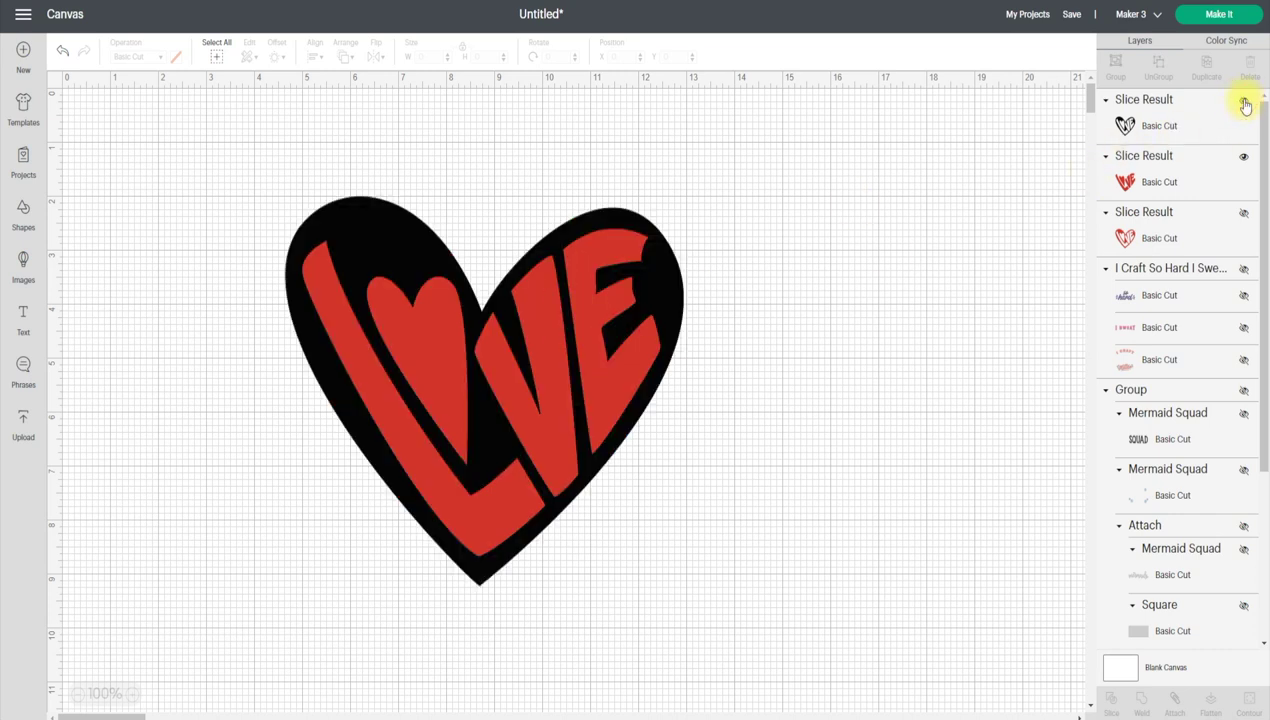
pyautogui.click(1244, 158)
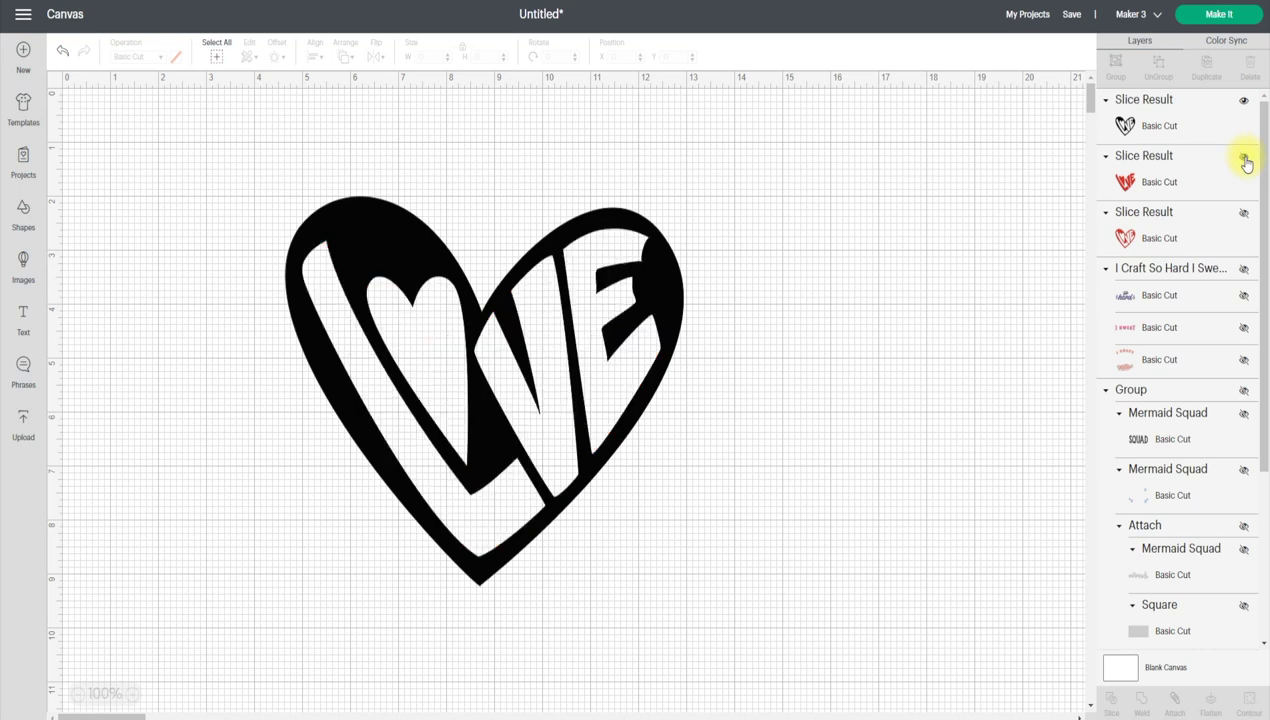
pyautogui.click(1244, 158)
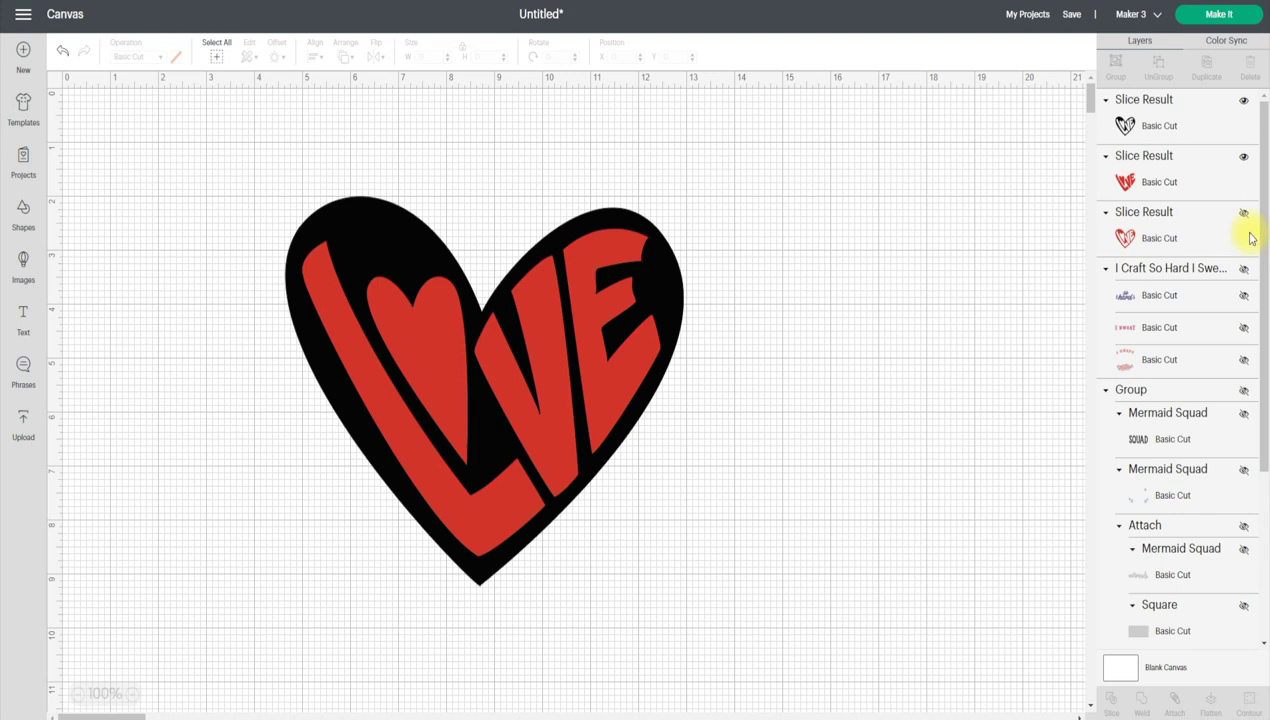
pyautogui.click(1244, 158)
pyautogui.click(1244, 102)
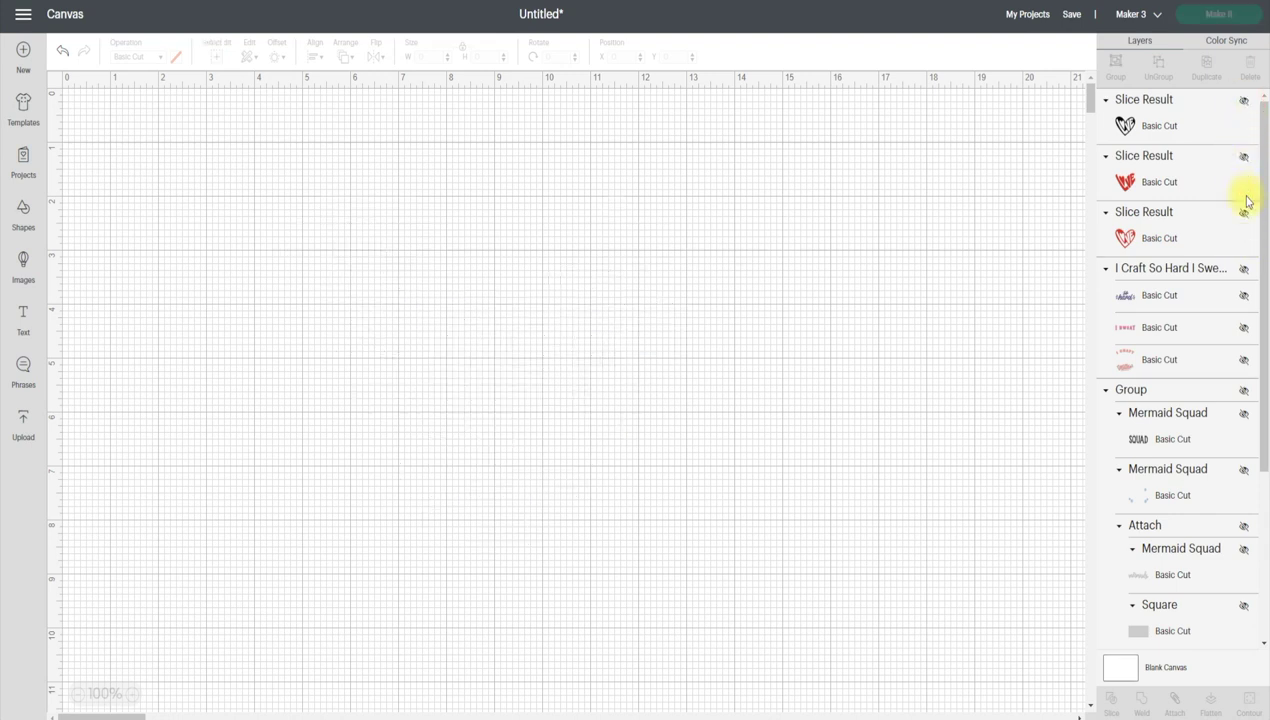
# - Delete the surplus red heart frame slice result and show the black heart and red LOVE letters
pyautogui.click(1243, 212)
pyautogui.click(1218, 233)
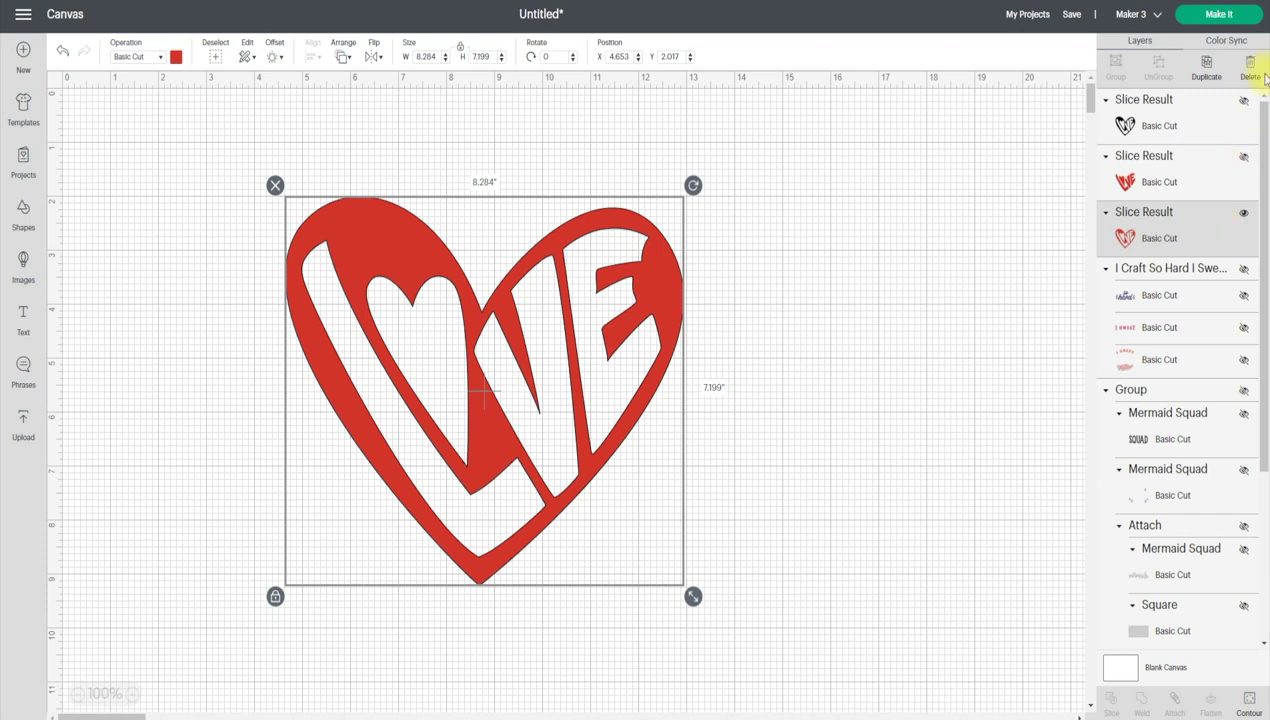
pyautogui.click(1249, 72)
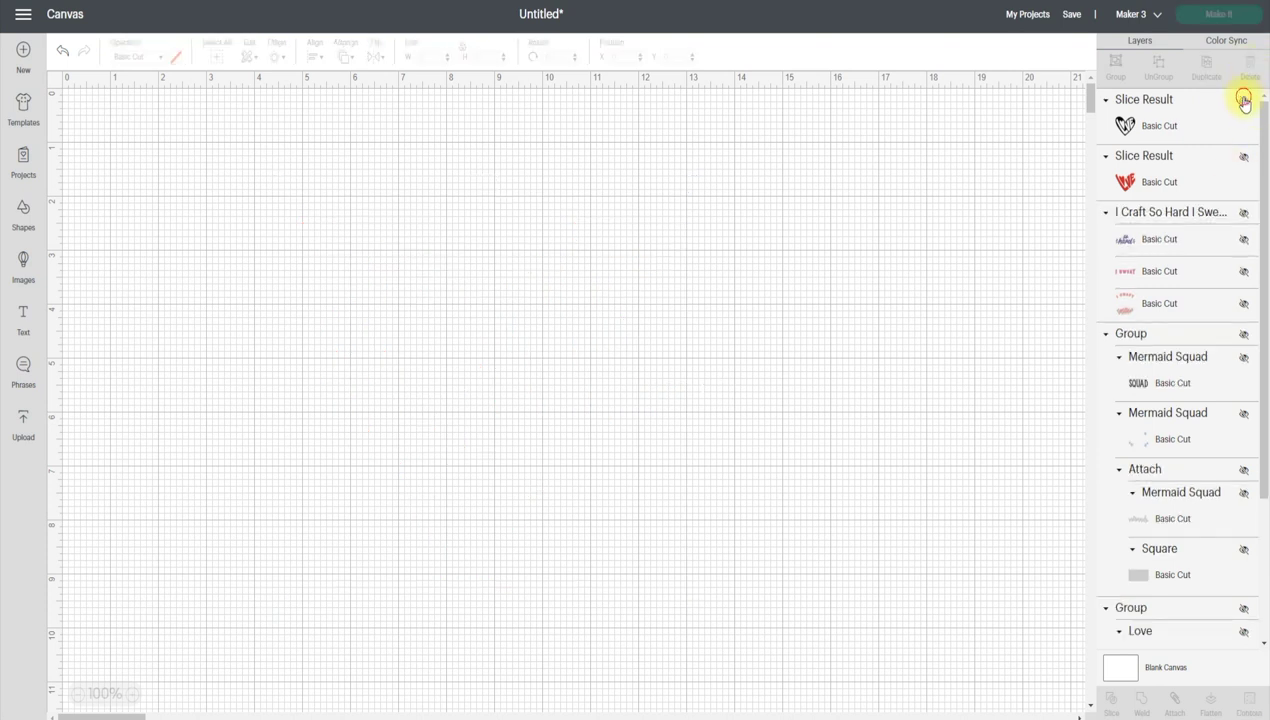
pyautogui.click(1244, 100)
pyautogui.click(1244, 158)
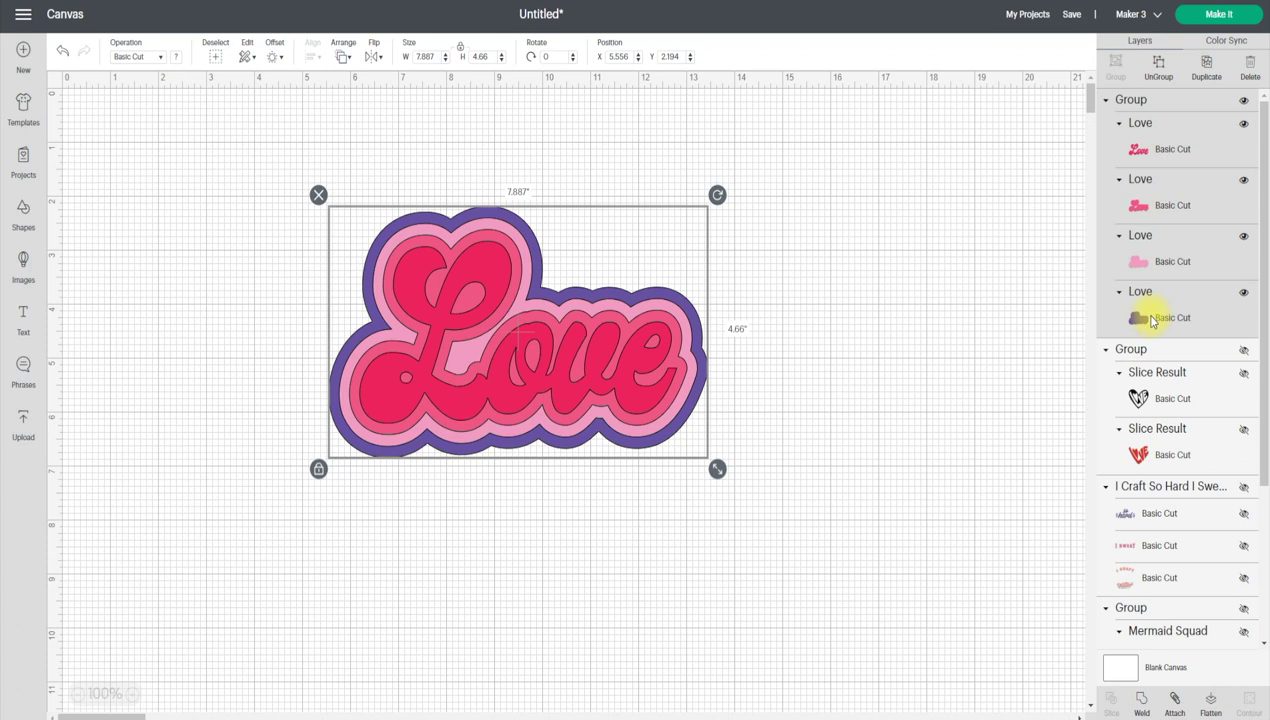
# - Ungroup the four-layer Love design and select each of its layers in turn to identify them
pyautogui.click(1160, 70)
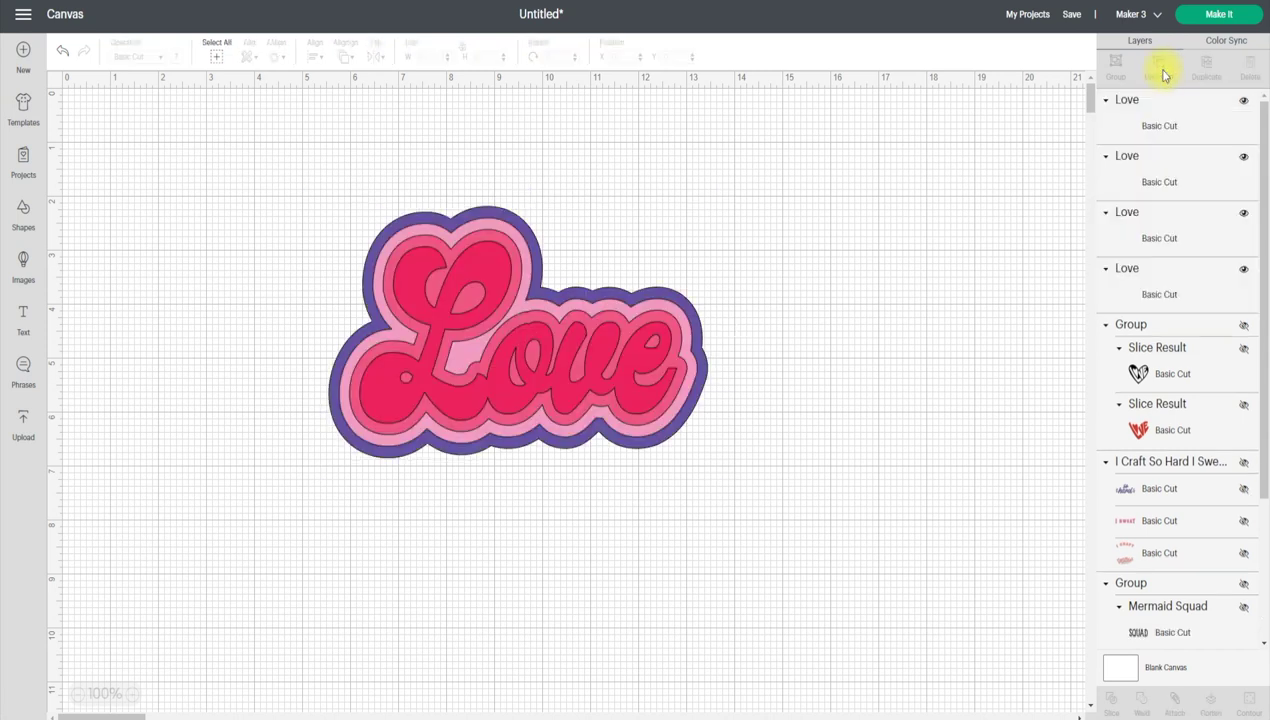
pyautogui.click(1181, 126)
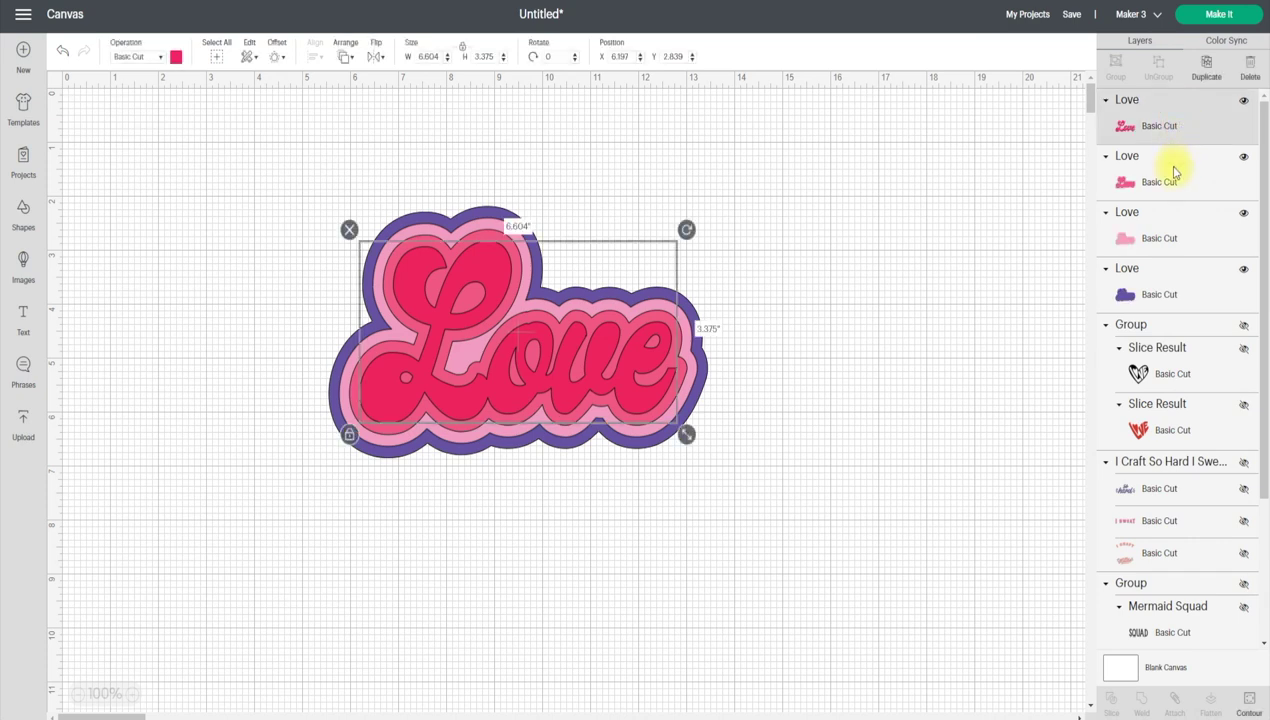
pyautogui.click(1168, 170)
pyautogui.click(1155, 240)
pyautogui.click(1145, 298)
pyautogui.click(1157, 236)
pyautogui.click(1157, 180)
pyautogui.click(1170, 124)
# - Hide the dark pink and medium pink Love layers, and briefly hide the light pink layer to reveal the solid purple background
pyautogui.click(1243, 104)
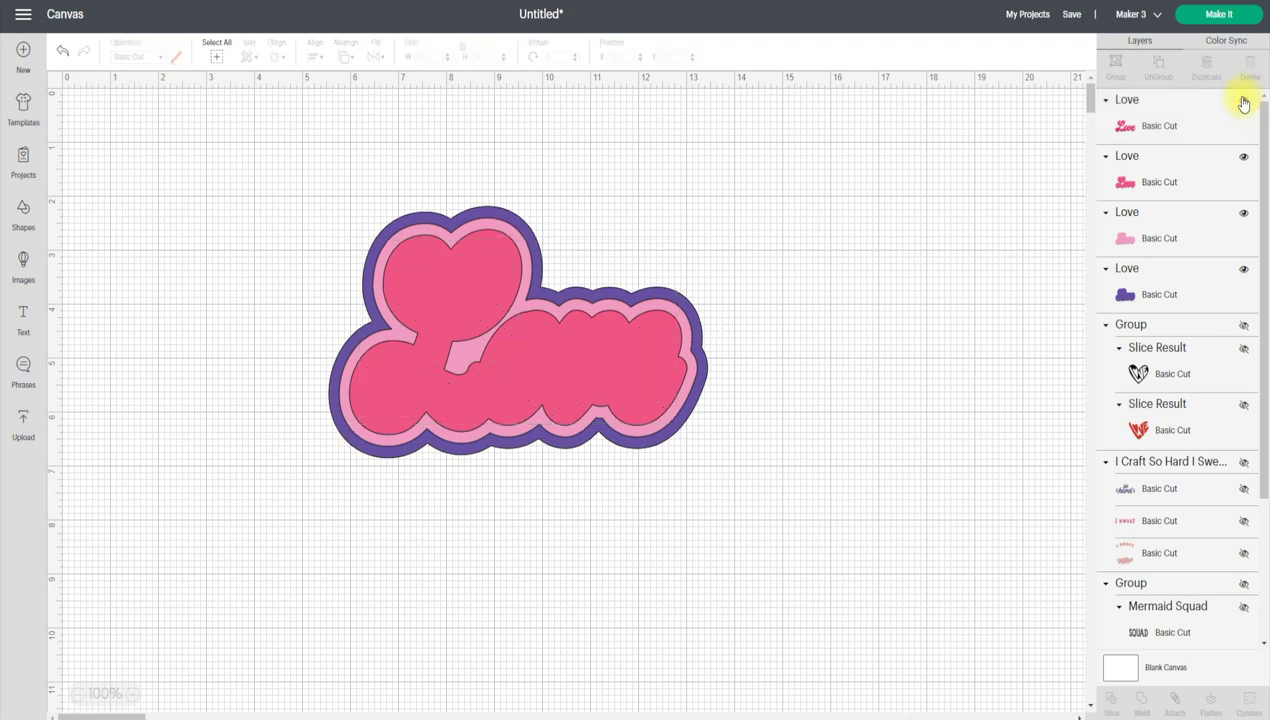
pyautogui.click(1244, 158)
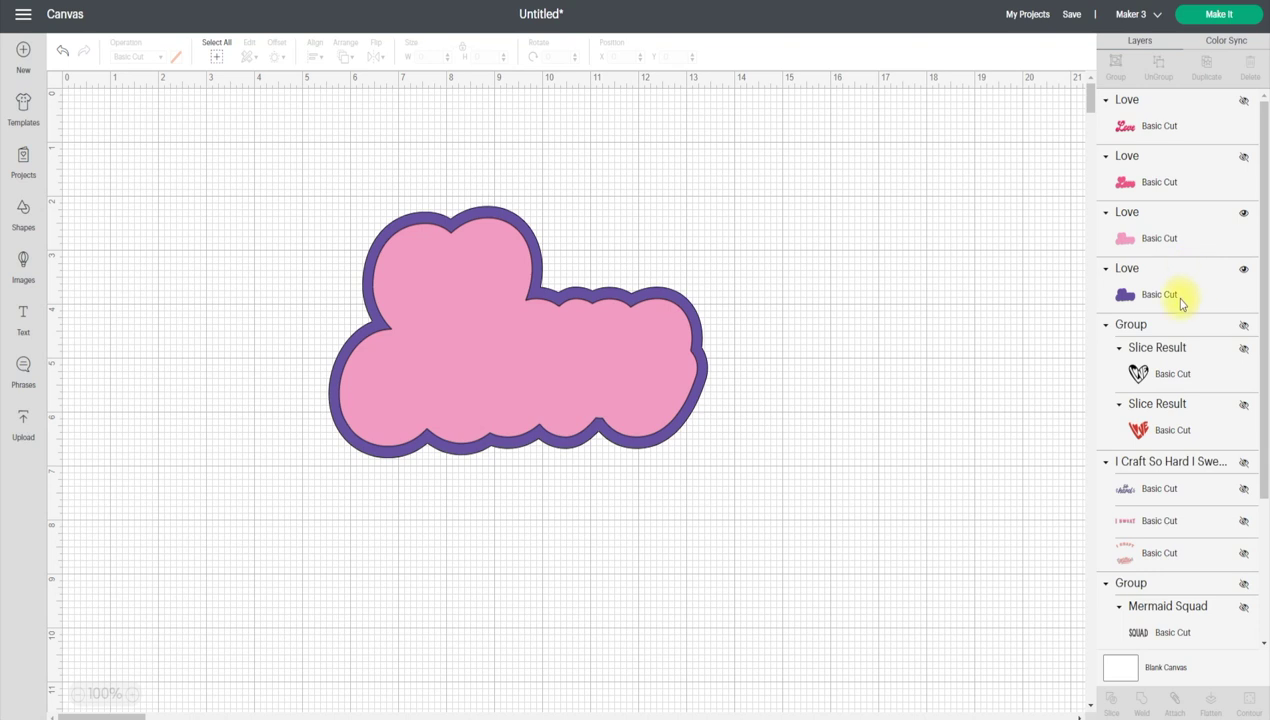
pyautogui.click(1244, 214)
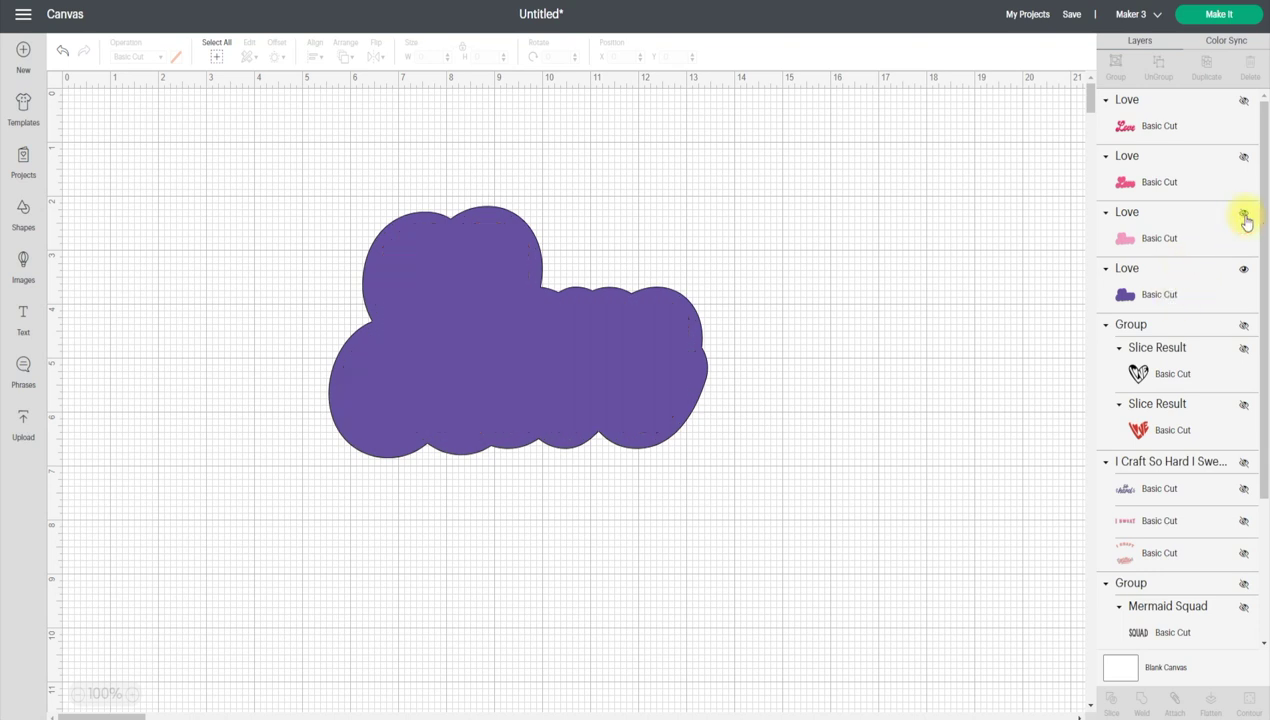
pyautogui.click(1244, 214)
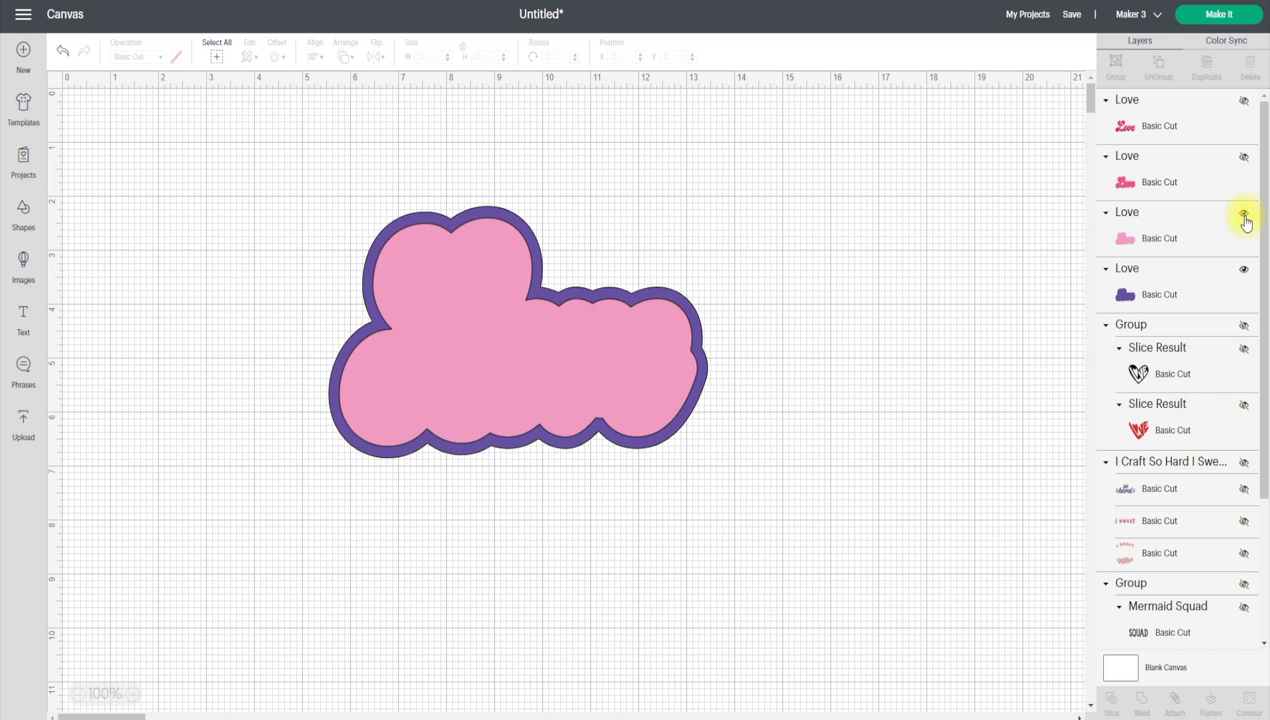
# - Slice the solid purple Love background with the light pink Love layer
pyautogui.moveTo(247, 150); pyautogui.dragTo(888, 519)
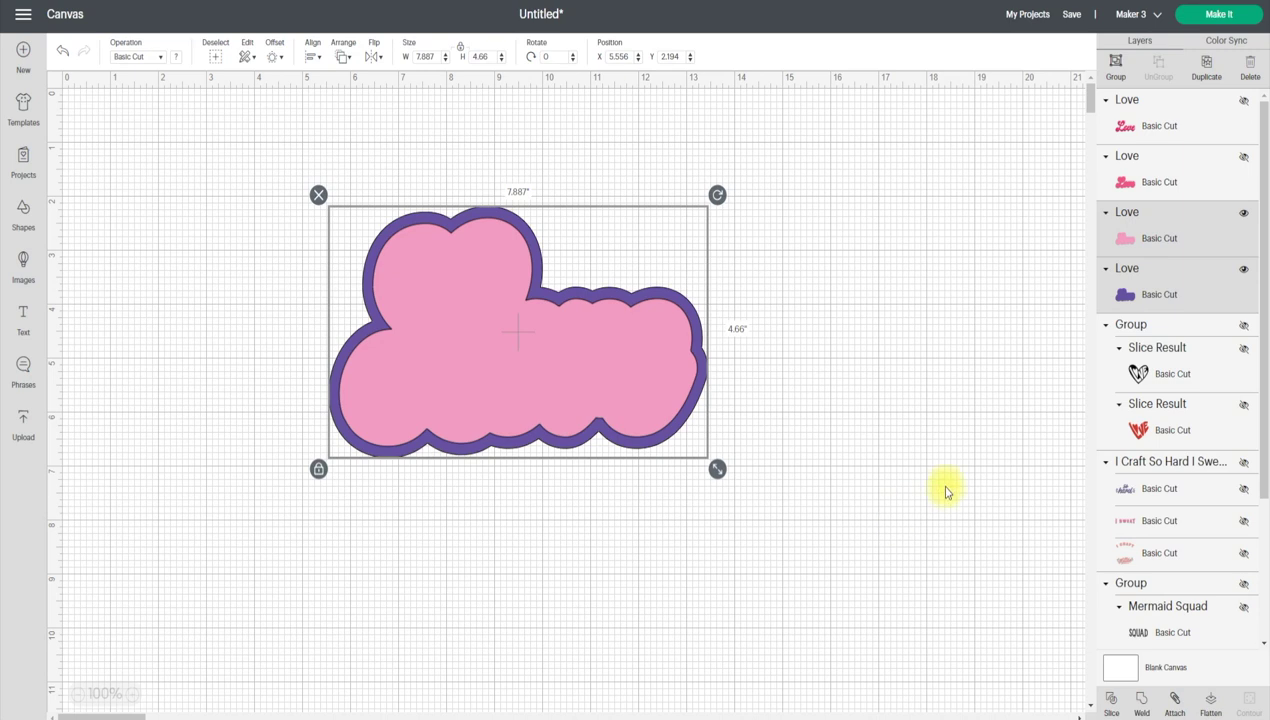
pyautogui.click(978, 326)
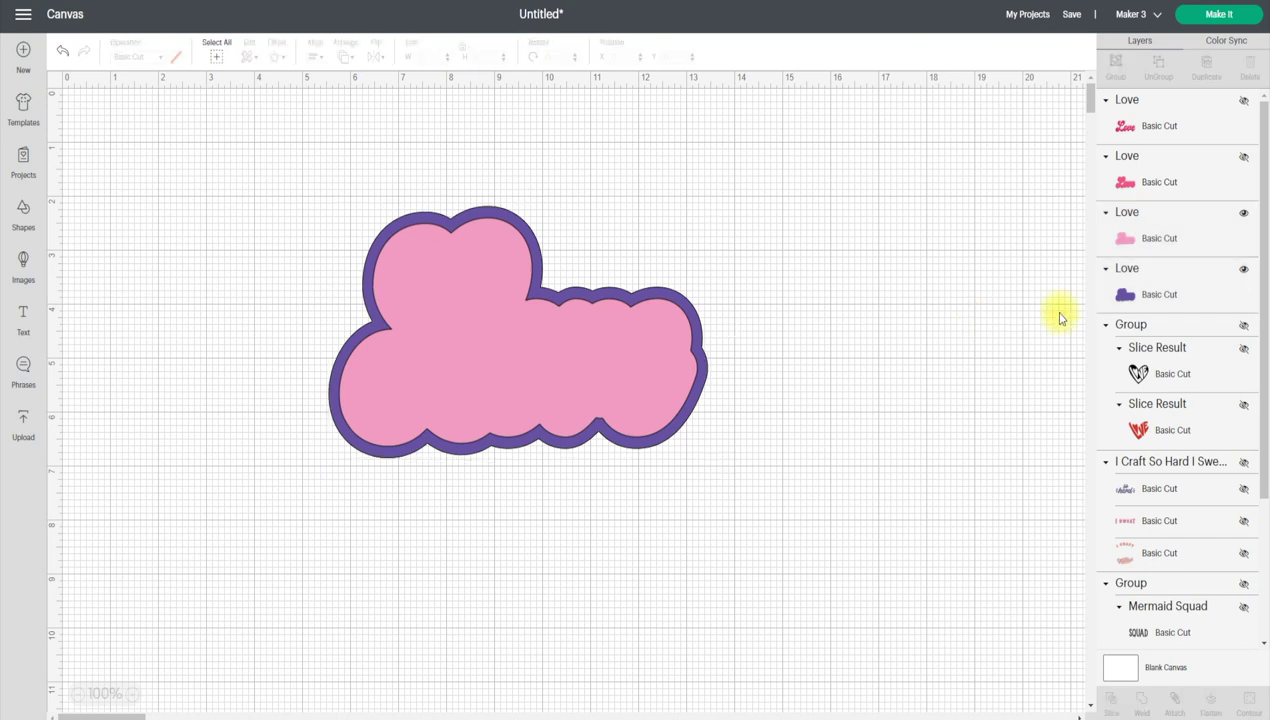
pyautogui.click(1165, 243)
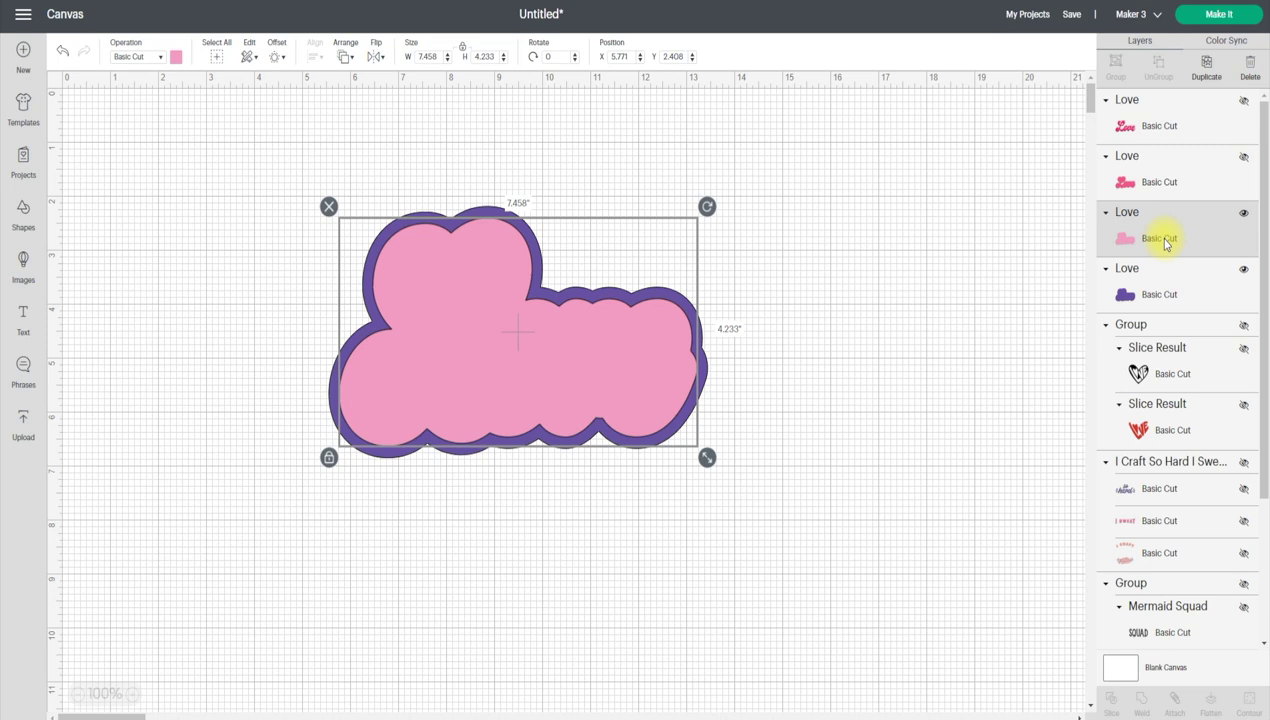
pyautogui.keyDown('shift'); pyautogui.click(1150, 290); pyautogui.keyUp('shift')
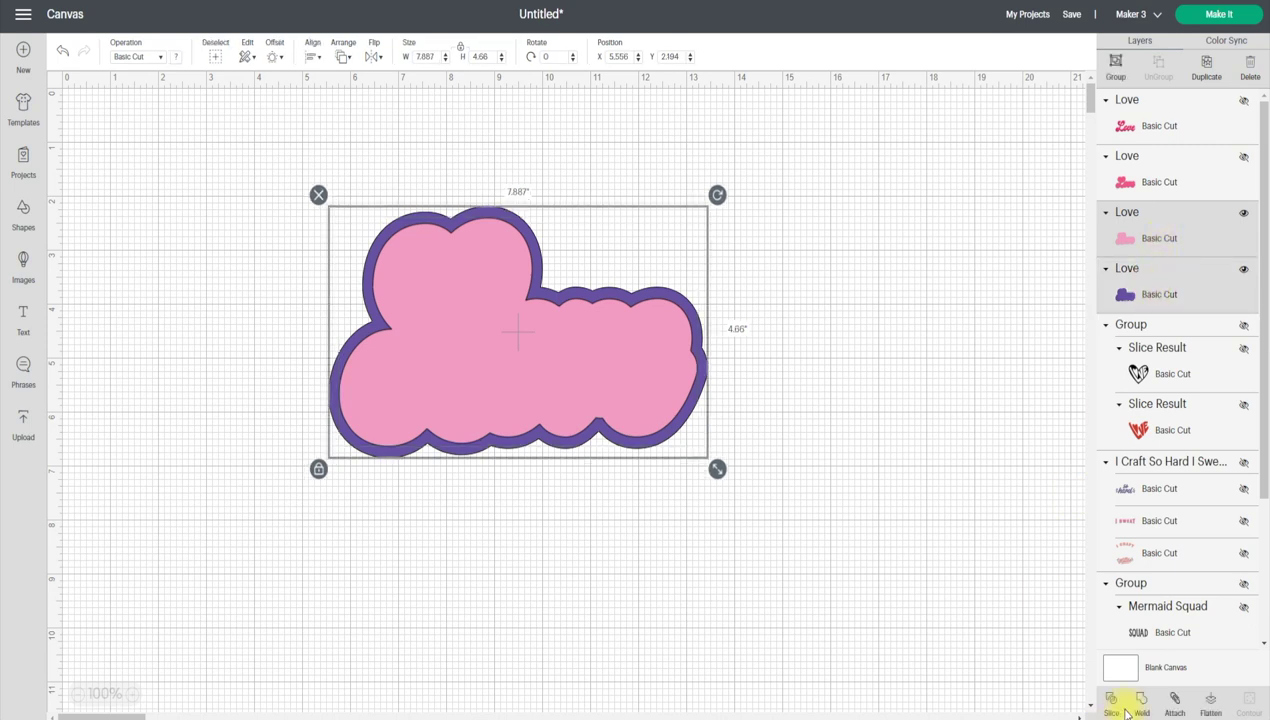
pyautogui.click(1050, 650)
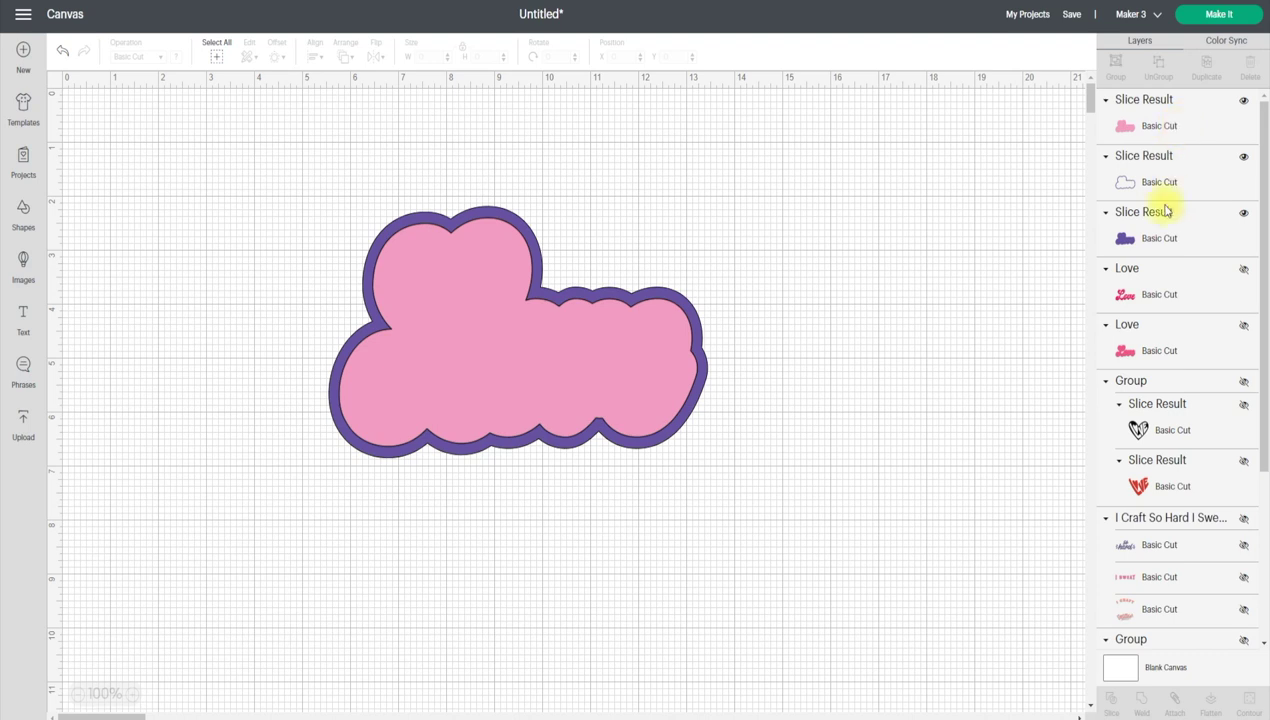
# - Hide the light pink and solid purple slice results so only the purple outline shows
pyautogui.click(1244, 269)
pyautogui.click(1240, 324)
pyautogui.click(1244, 270)
pyautogui.click(1245, 102)
pyautogui.click(1243, 158)
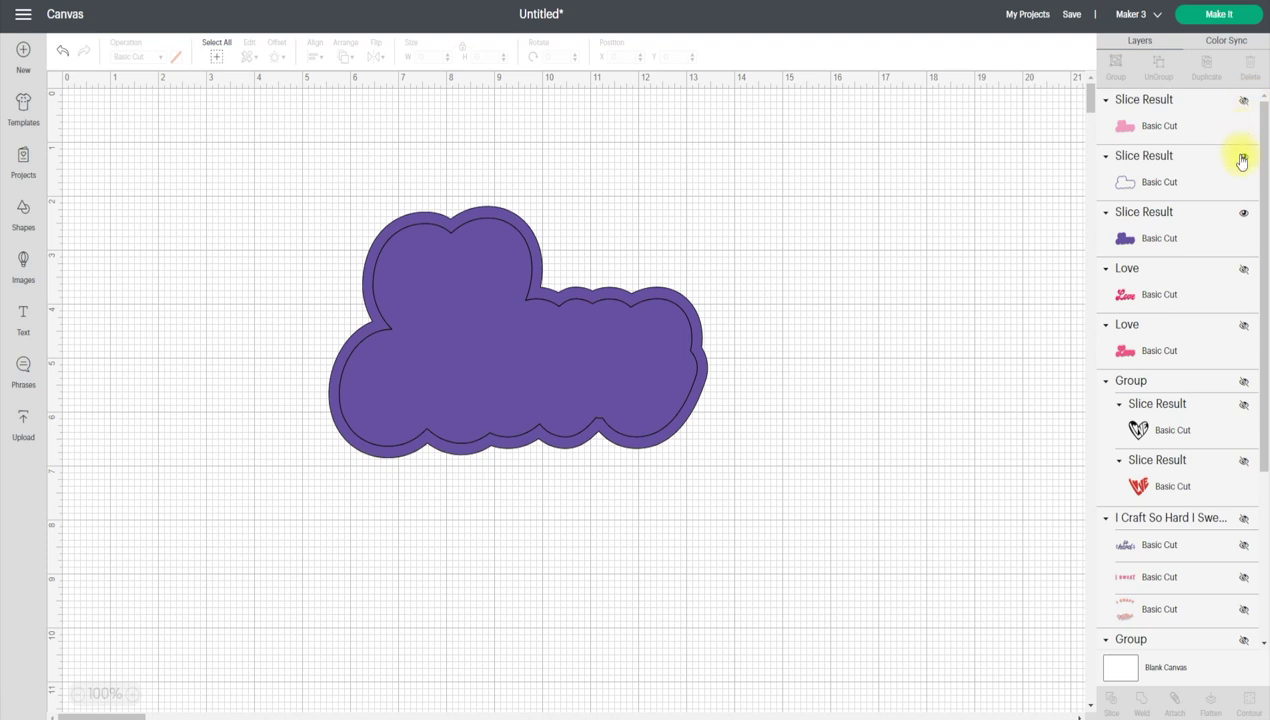
pyautogui.click(1241, 160)
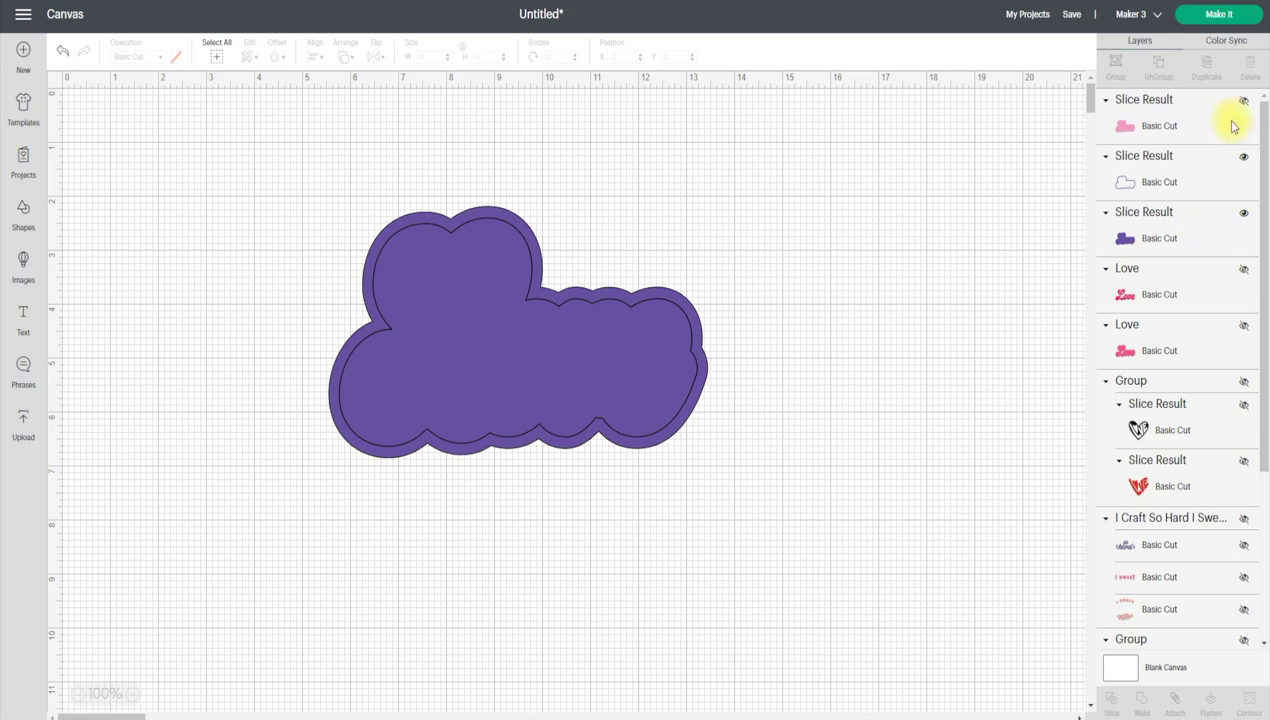
pyautogui.click(1243, 215)
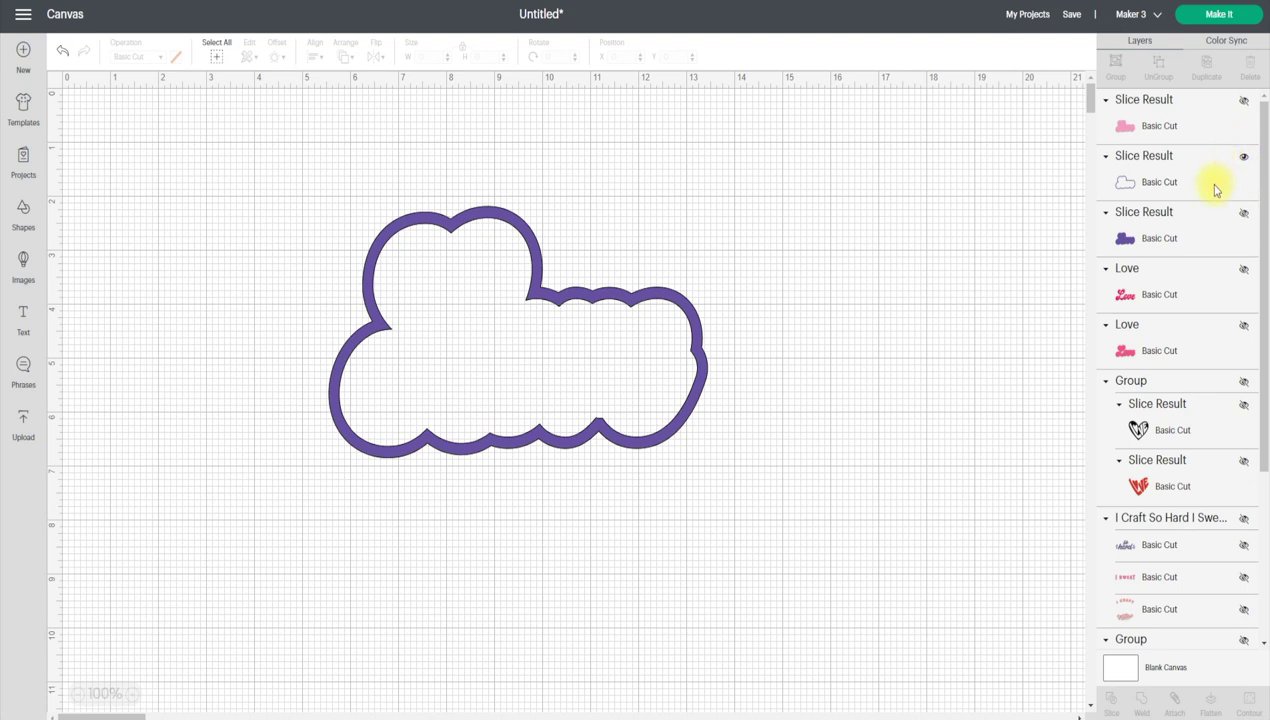
# - Toggle the light pink and solid purple slice results repeatedly to compare how each fits the purple outline
pyautogui.click(1243, 105)
pyautogui.click(1243, 105)
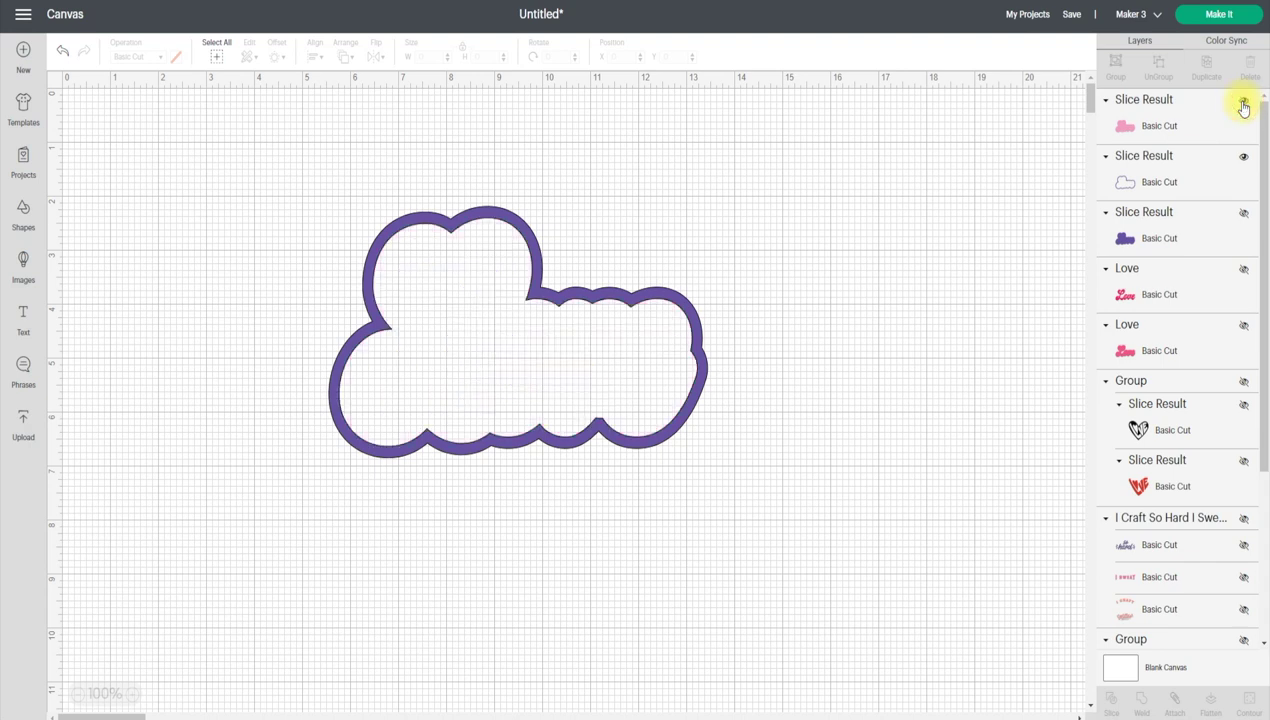
pyautogui.click(1243, 105)
pyautogui.click(1243, 105)
pyautogui.click(1243, 105)
pyautogui.click(1243, 105)
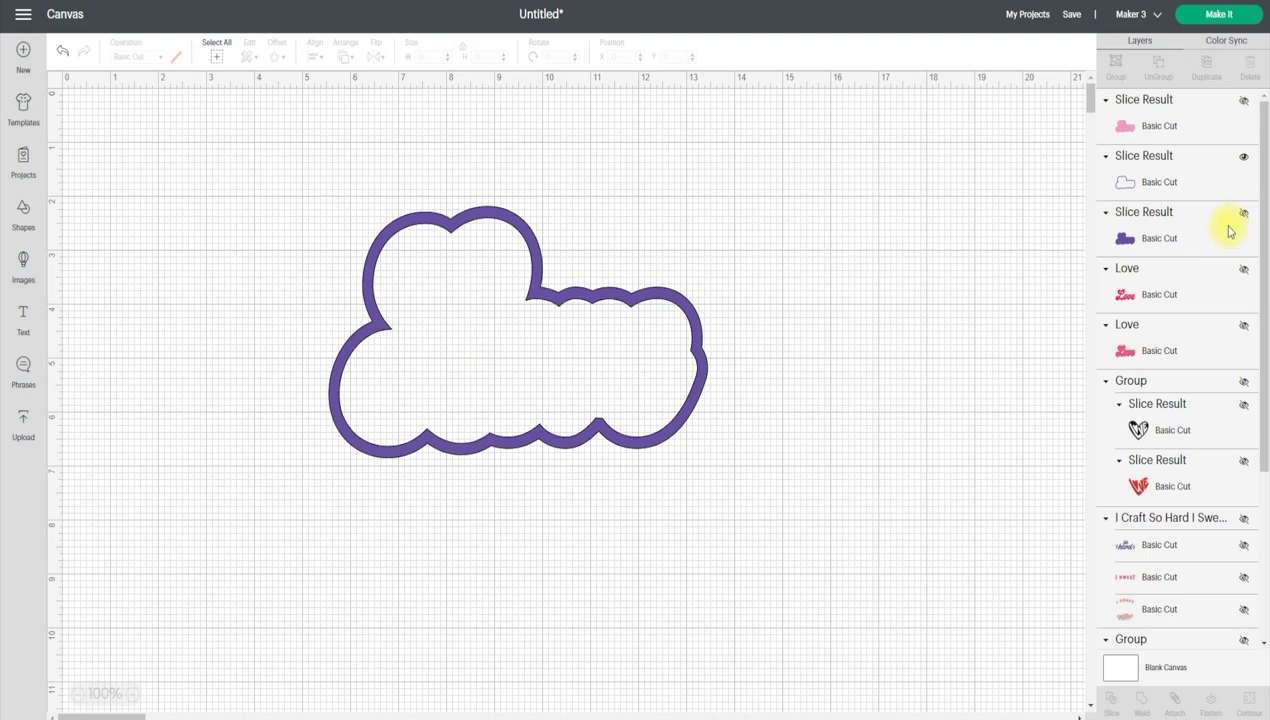
pyautogui.click(1243, 213)
pyautogui.click(1243, 213)
pyautogui.click(1243, 213)
pyautogui.click(1243, 213)
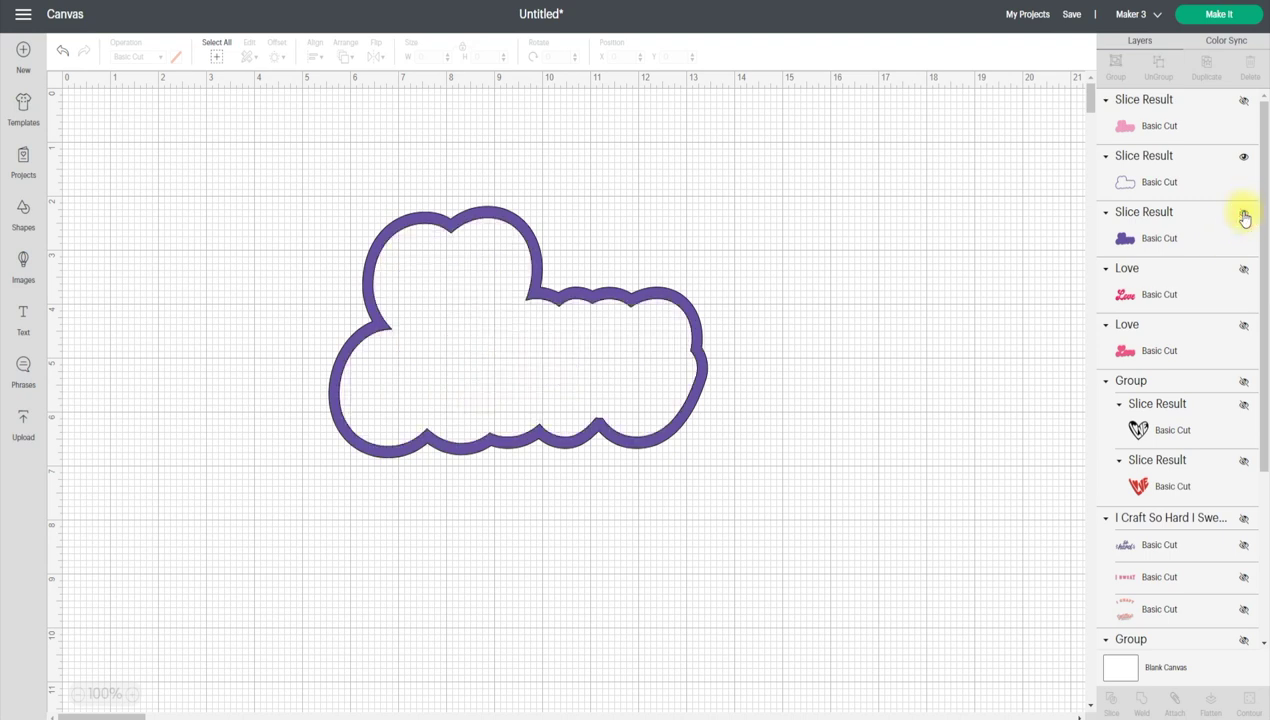
# - Show the light pink slice result and delete the surplus solid purple slice result
pyautogui.click(1242, 104)
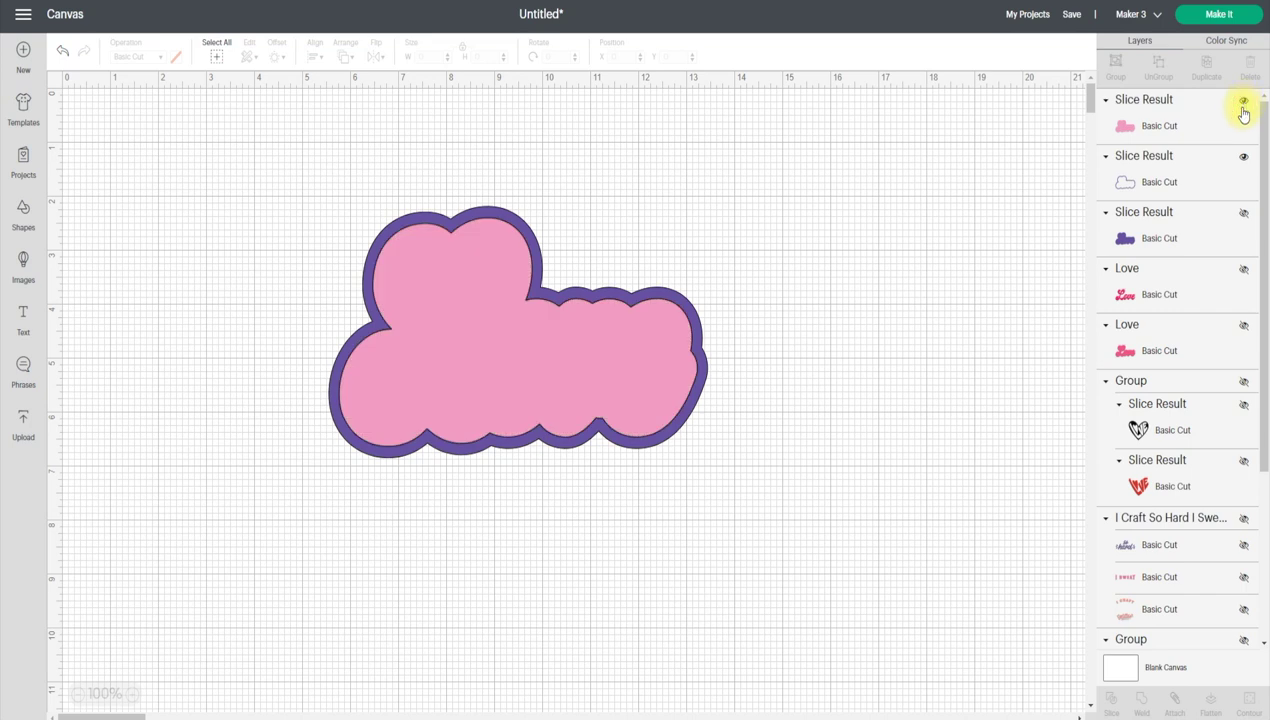
pyautogui.click(1212, 220)
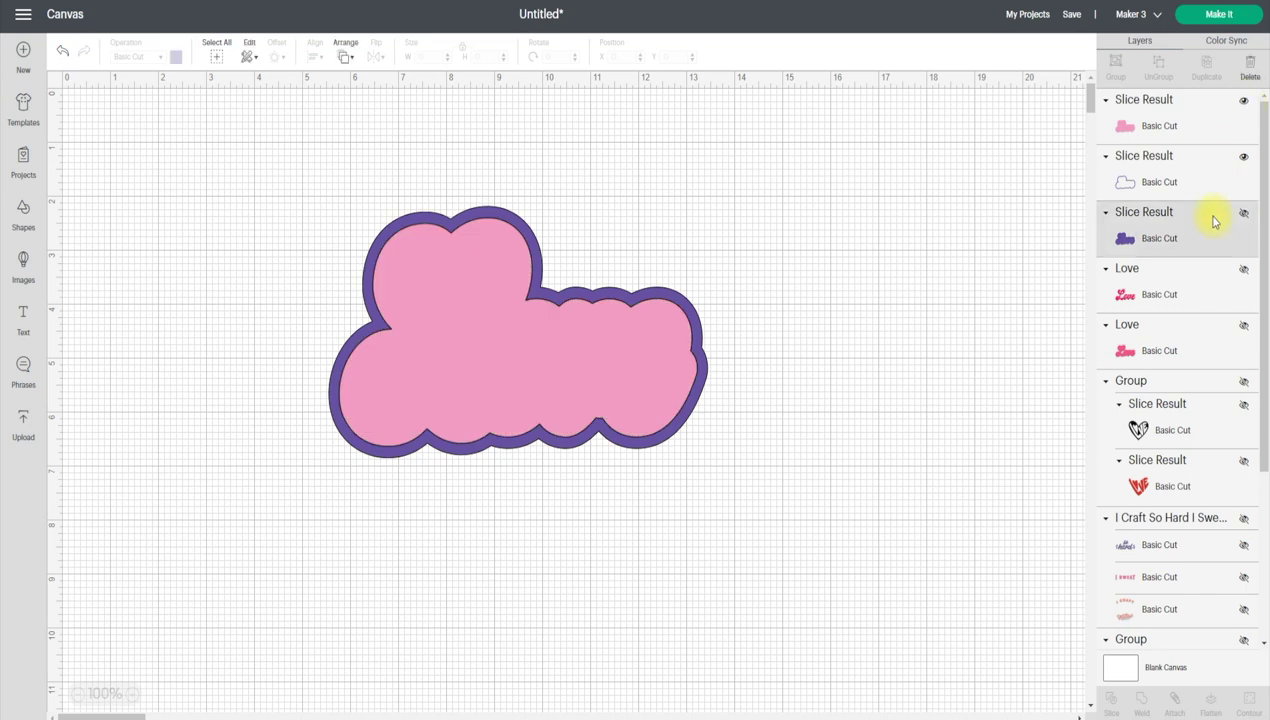
pyautogui.click(1250, 70)
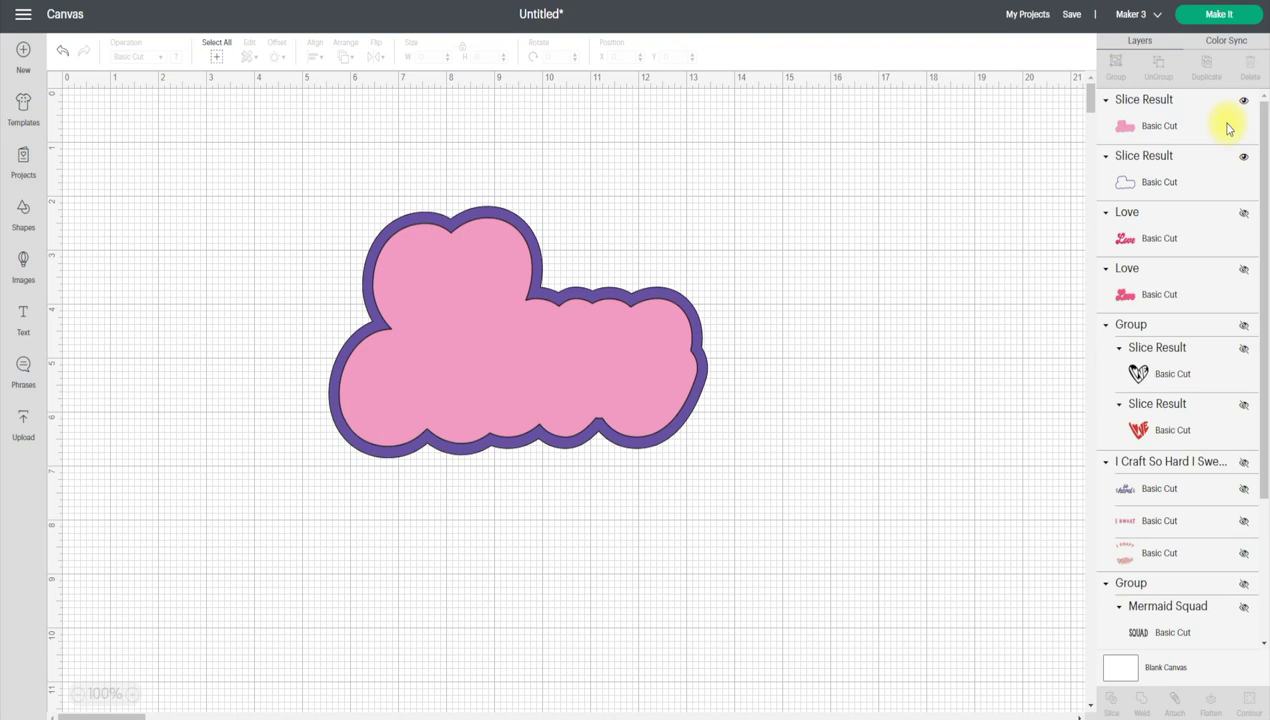
# - Show the medium pink Love layer and send it to the front of the design
pyautogui.click(1244, 270)
pyautogui.click(1189, 303)
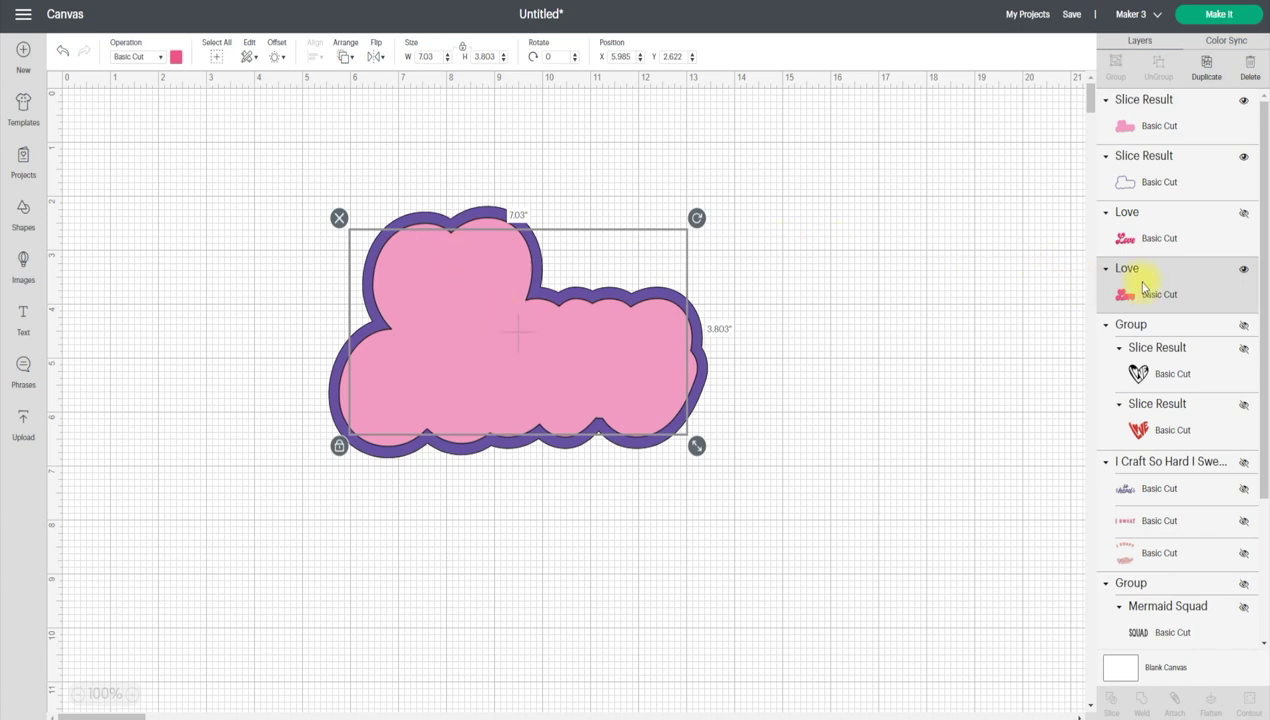
pyautogui.click(1245, 272)
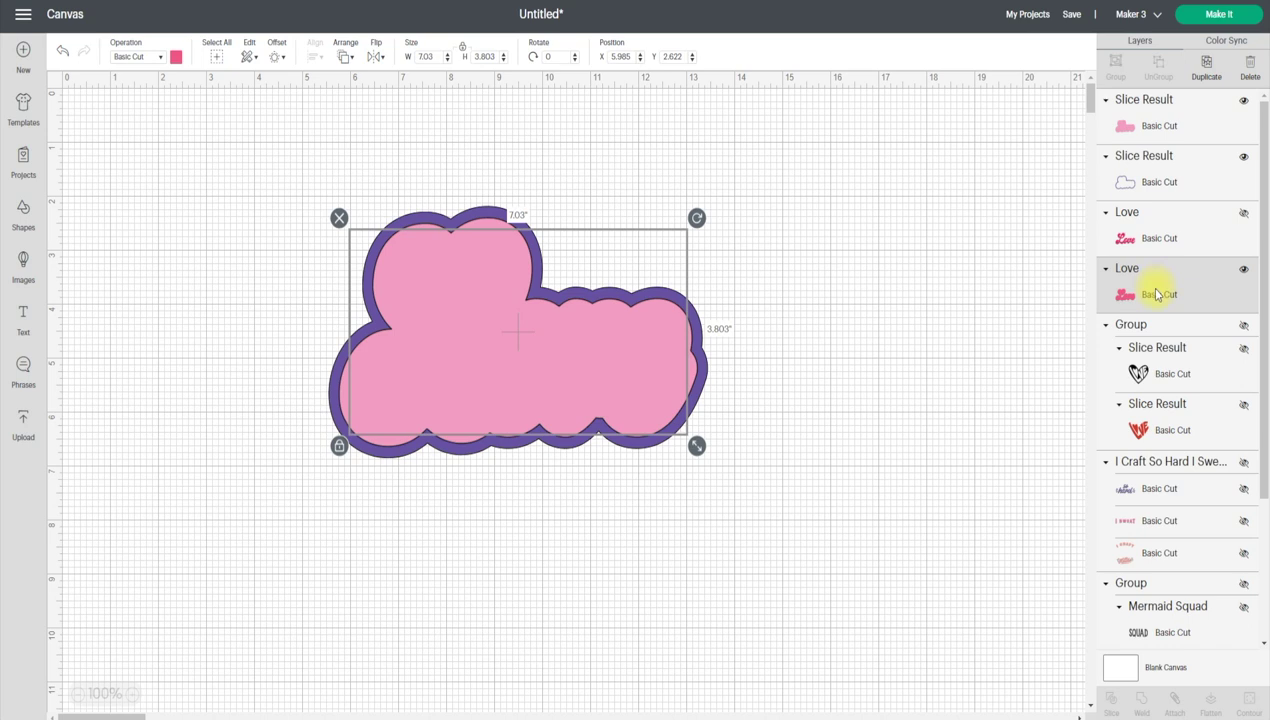
pyautogui.click(347, 60)
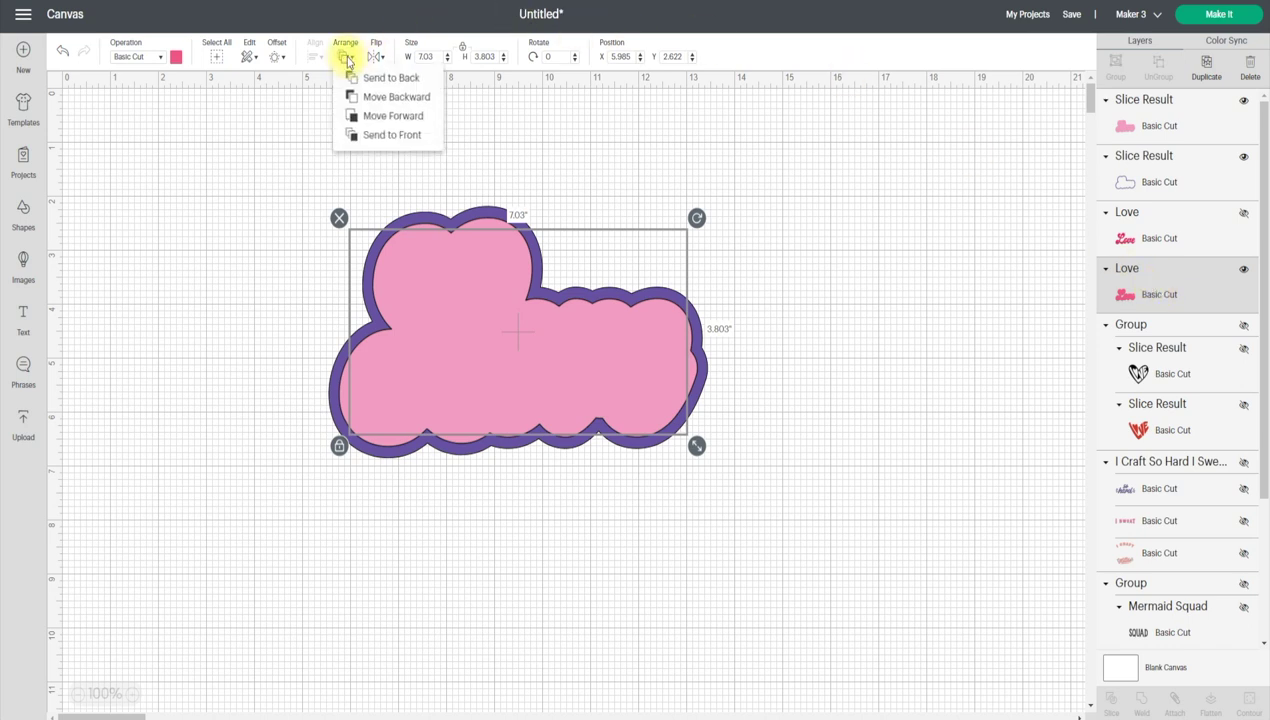
pyautogui.click(384, 140)
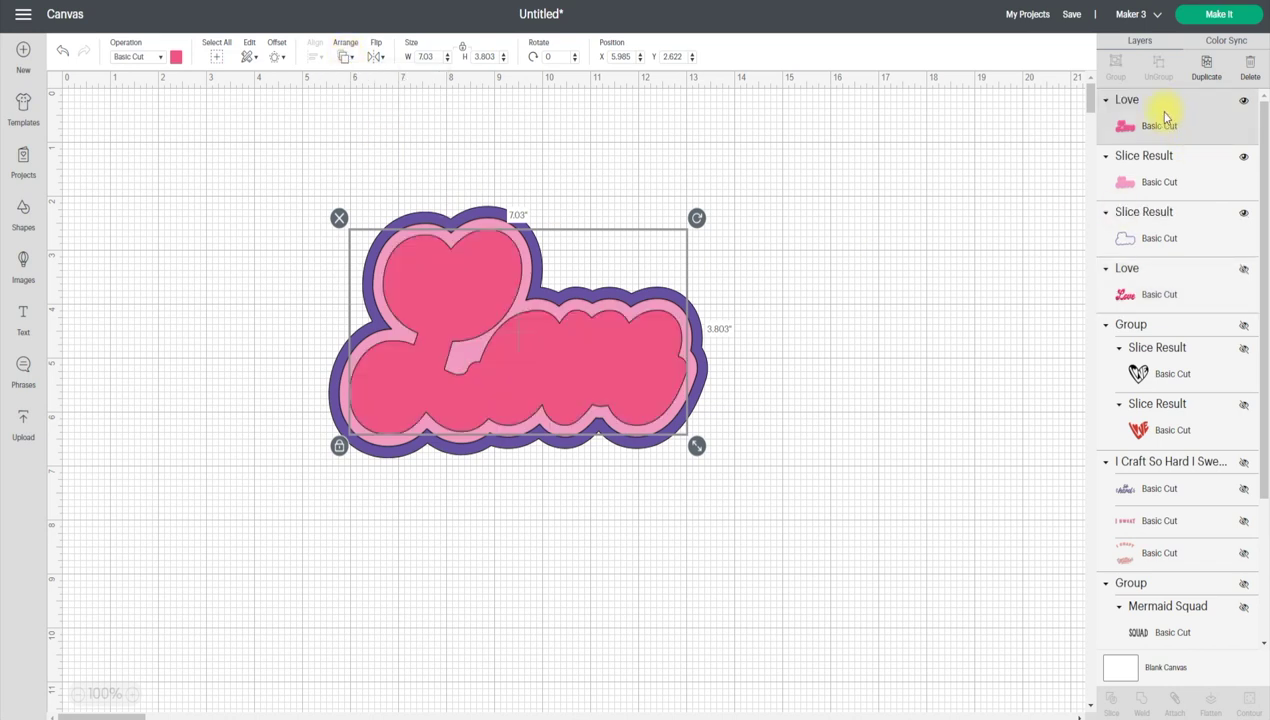
# - Hide the purple outline slice result and check the selection of the two remaining pink layers
pyautogui.click(1244, 216)
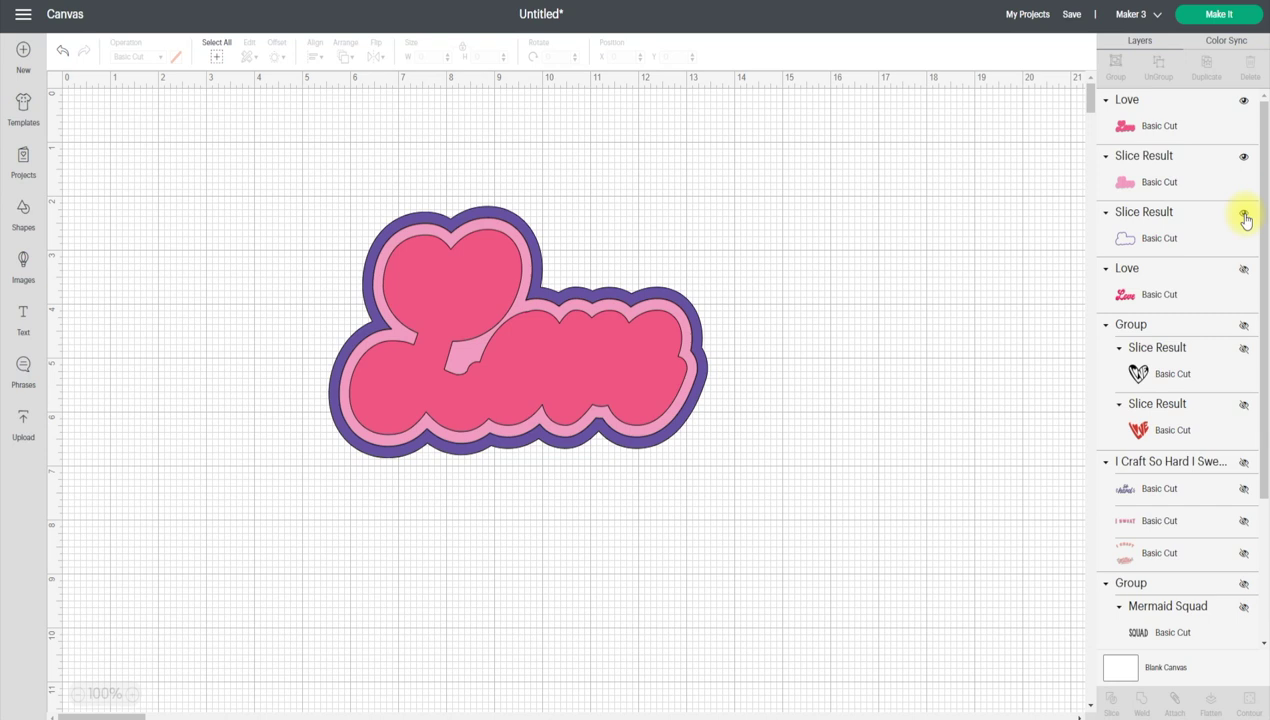
pyautogui.click(1244, 216)
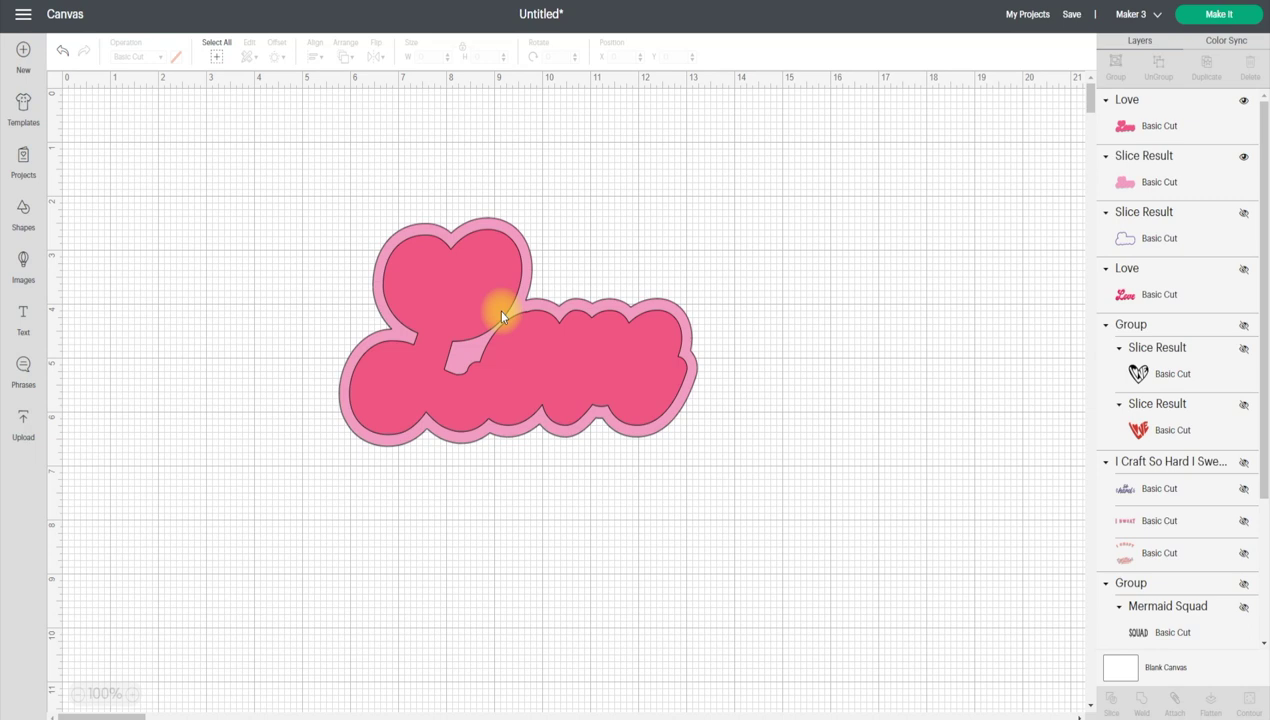
pyautogui.moveTo(235, 148); pyautogui.dragTo(856, 488)
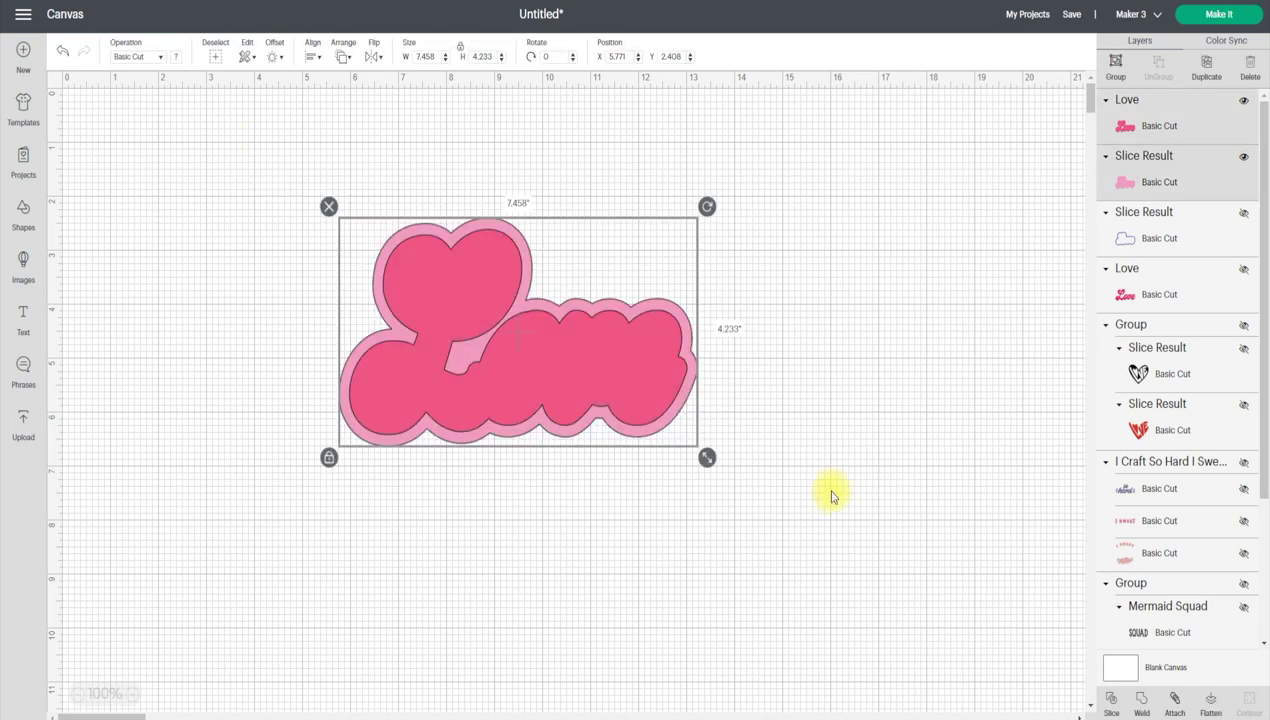
pyautogui.click(900, 322)
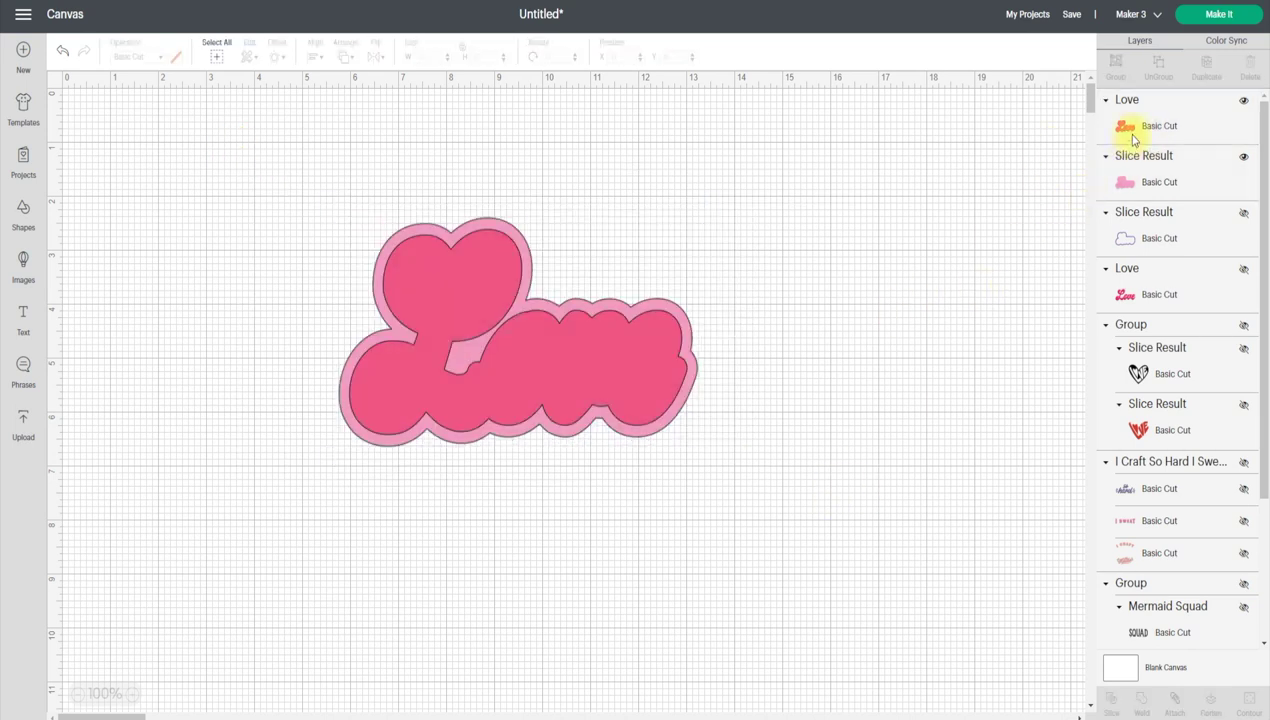
# - Slice the medium pink Love layer with the light pink slice result beneath it
pyautogui.click(1133, 138)
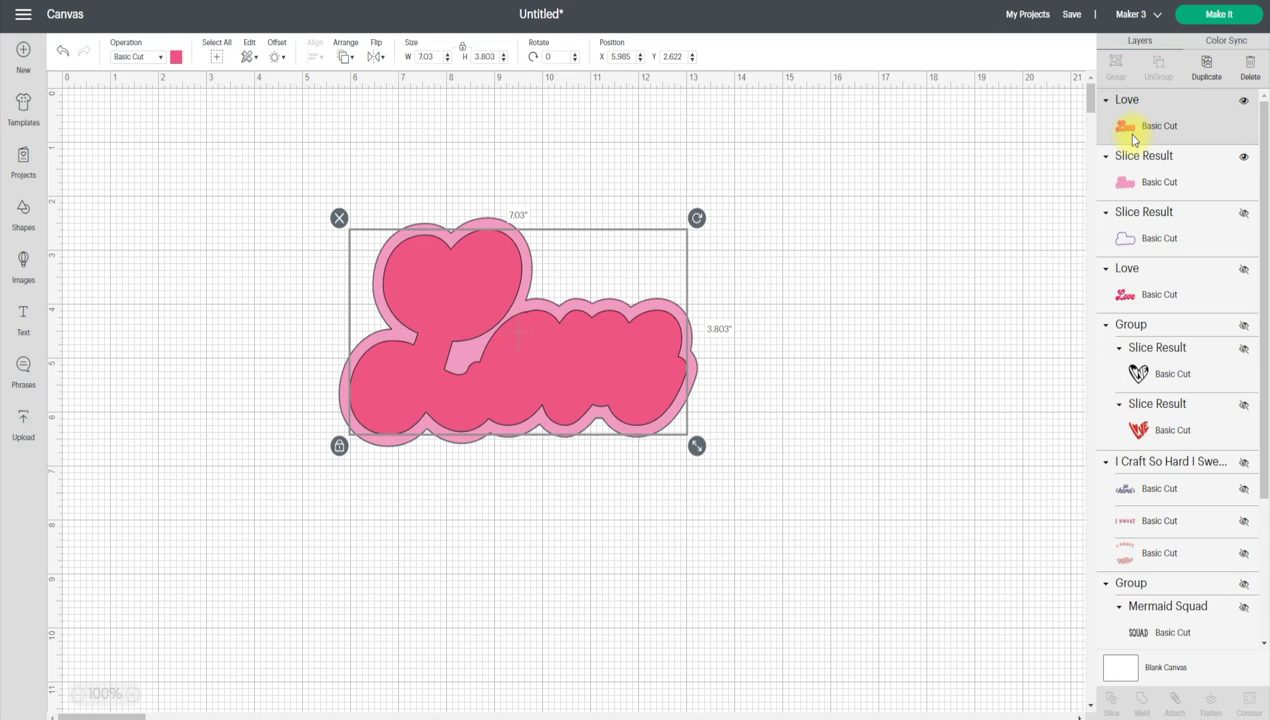
pyautogui.keyDown('shift'); pyautogui.click(1128, 178); pyautogui.keyUp('shift')
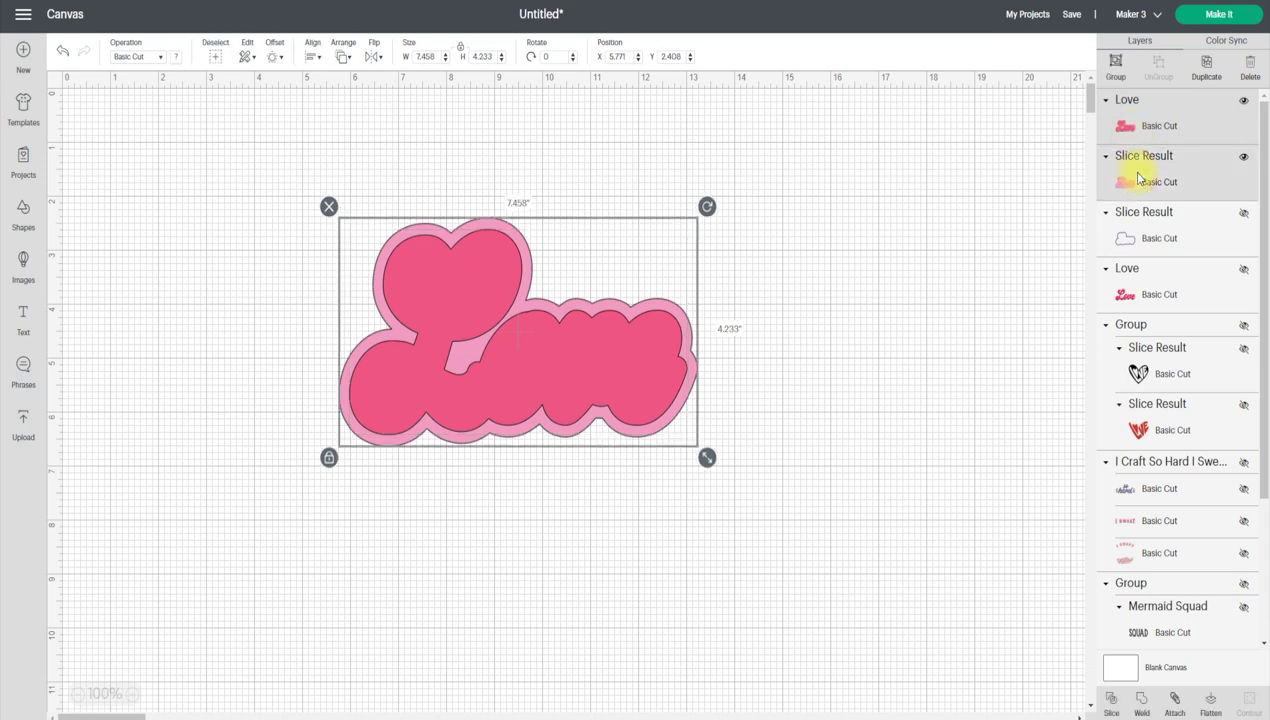
pyautogui.click(1112, 705)
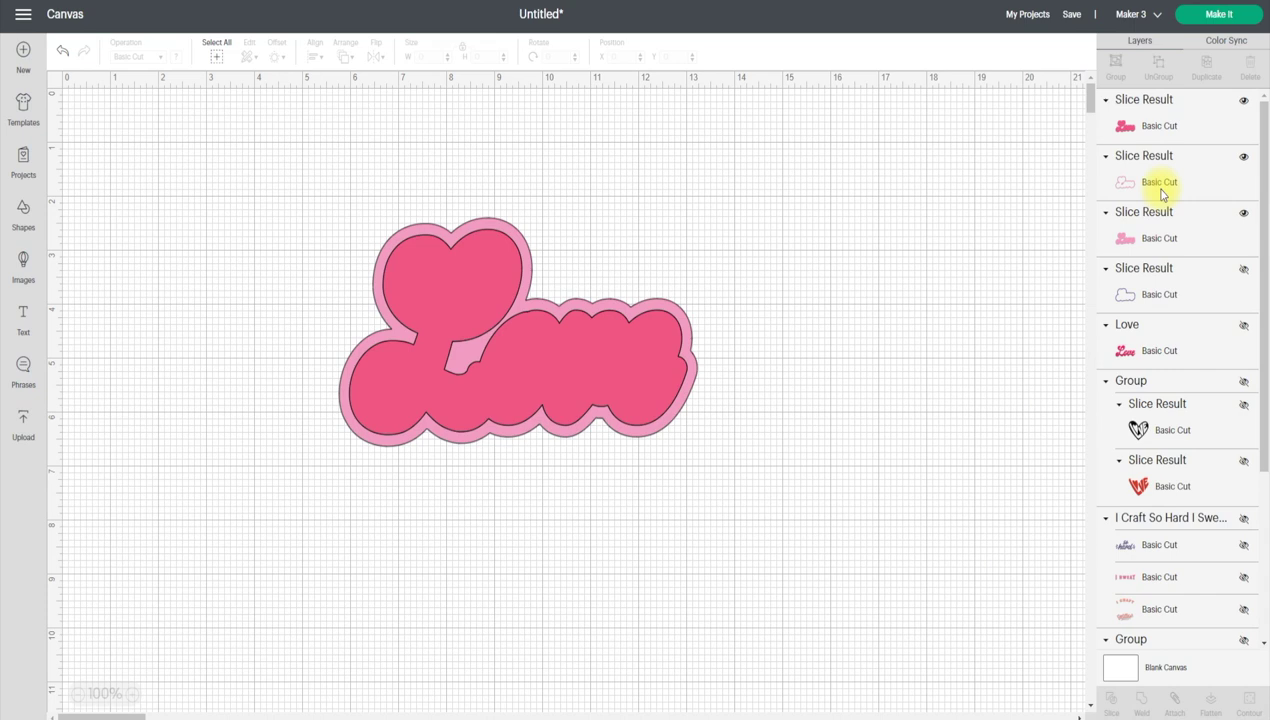
# - Show the purple outline, hide the solid medium and light pink slice results, and inspect the light pink outline inside it
pyautogui.click(1244, 270)
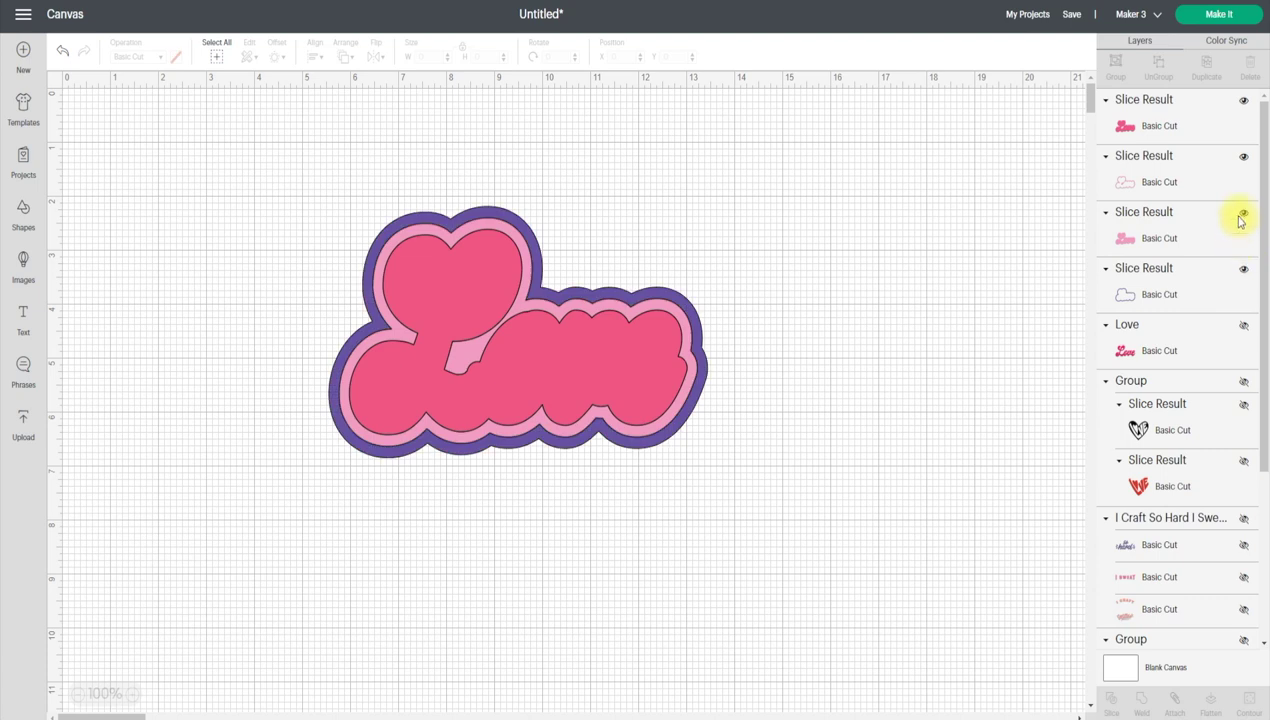
pyautogui.click(1244, 216)
pyautogui.click(1244, 102)
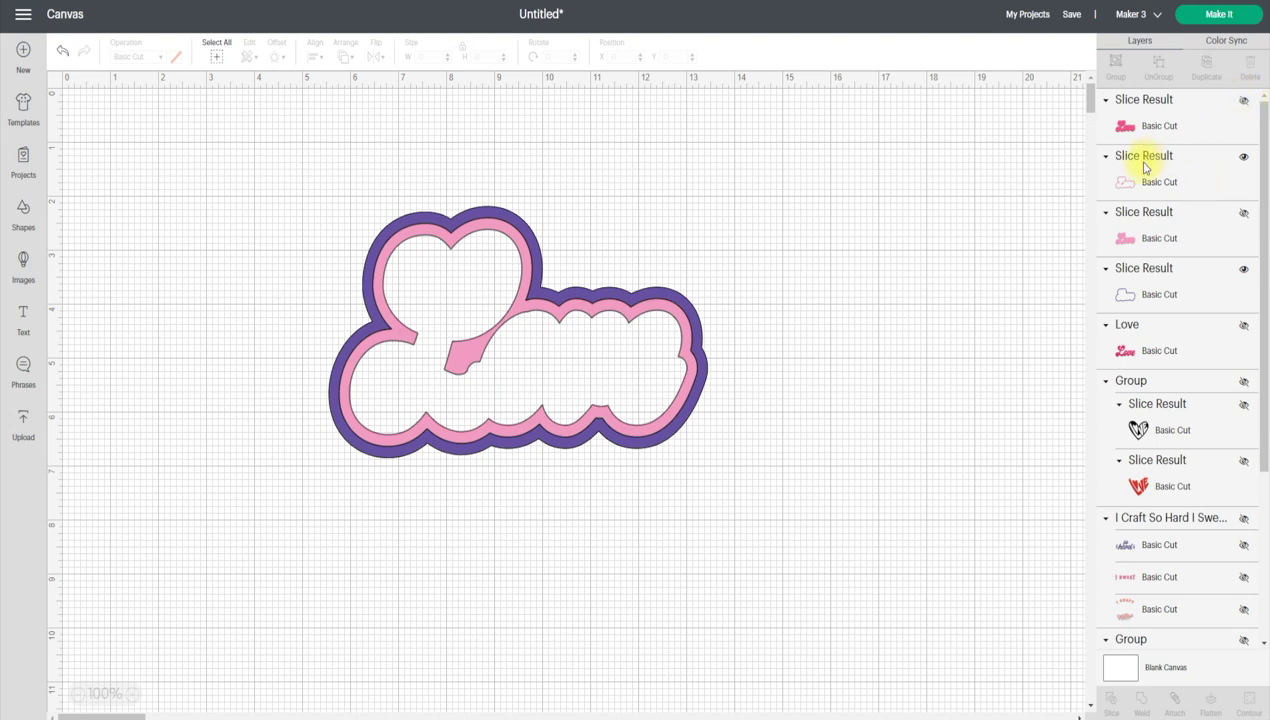
pyautogui.click(1243, 158)
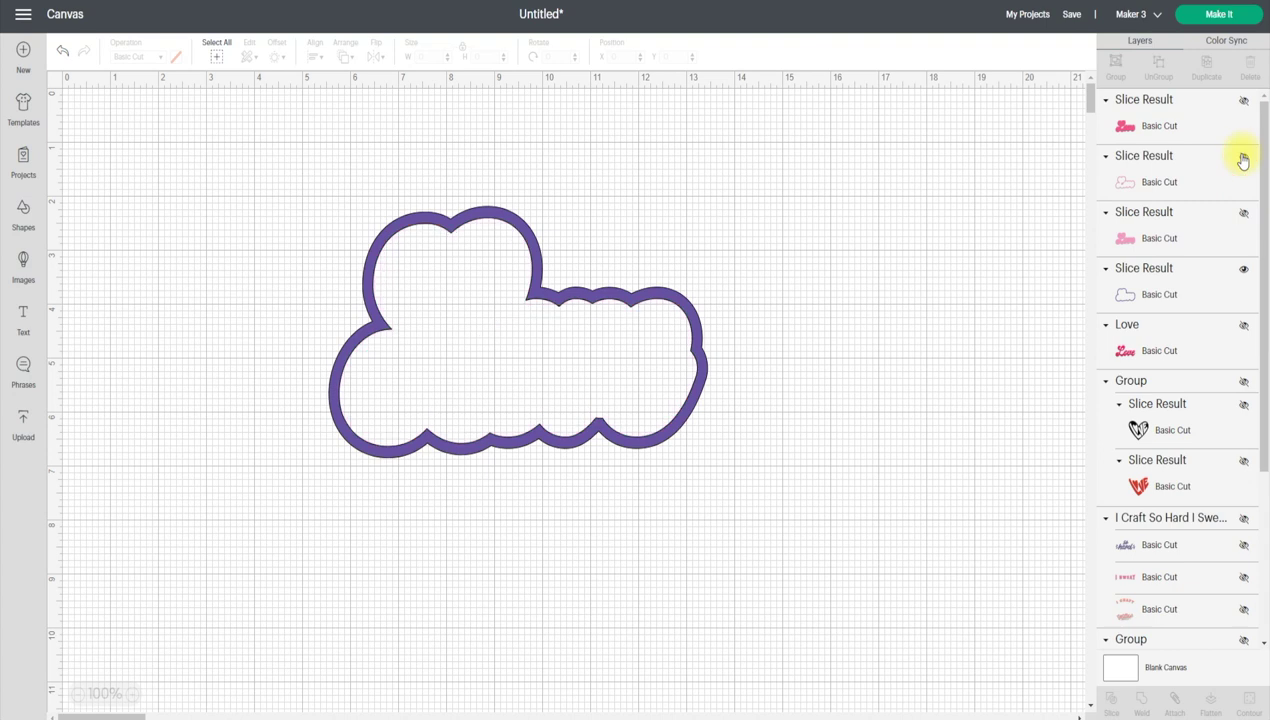
pyautogui.click(1243, 158)
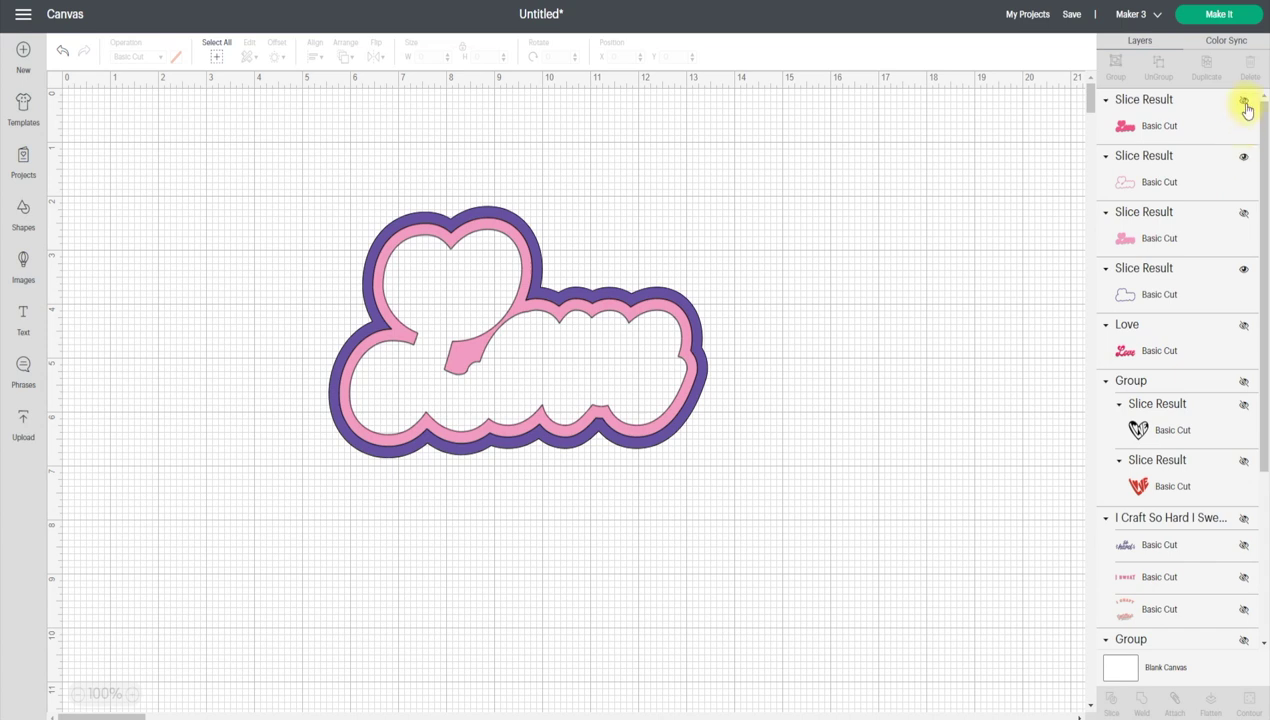
# - Toggle the medium pink Love slice result repeatedly to check how it fits inside the light pink outline
pyautogui.click(1244, 102)
pyautogui.click(1244, 103)
pyautogui.click(1244, 103)
pyautogui.click(1244, 103)
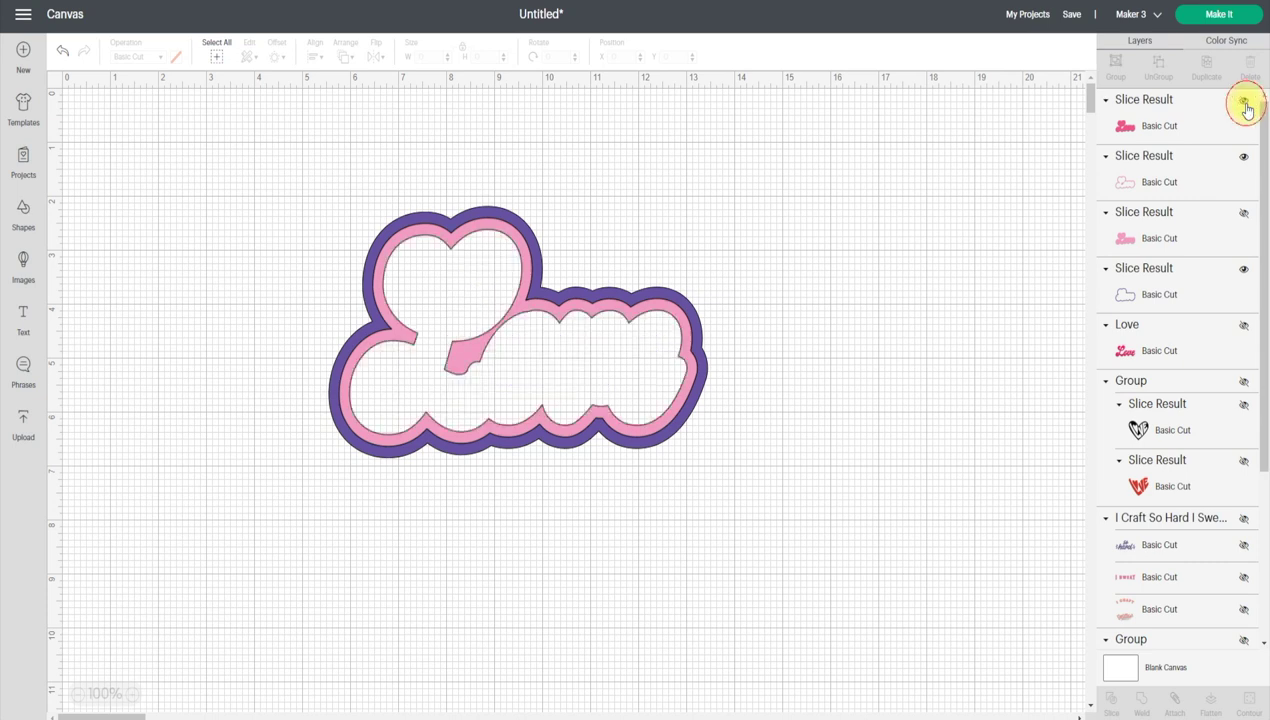
# - Compare the solid light pink slice result against the light pink outline, and delete this surplus piece
pyautogui.click(1244, 213)
pyautogui.click(1244, 213)
pyautogui.click(1244, 214)
pyautogui.click(1244, 214)
pyautogui.click(1244, 215)
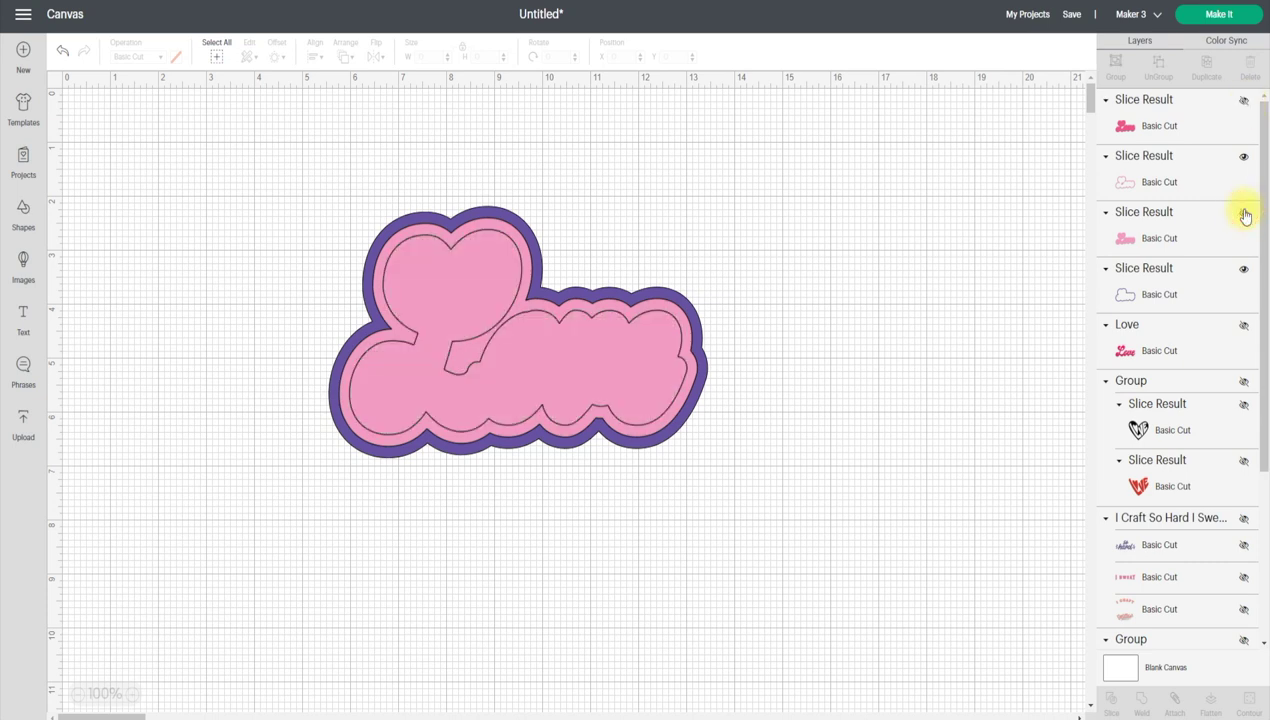
pyautogui.click(1159, 238)
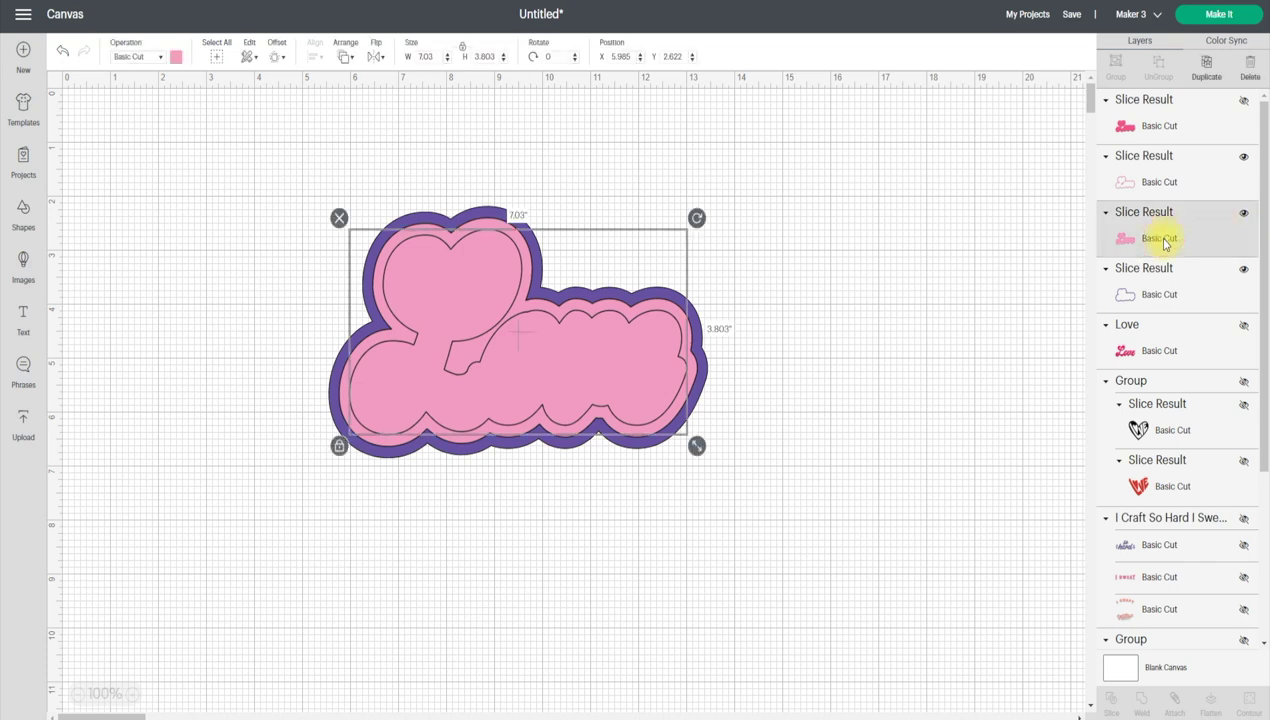
pyautogui.click(1250, 66)
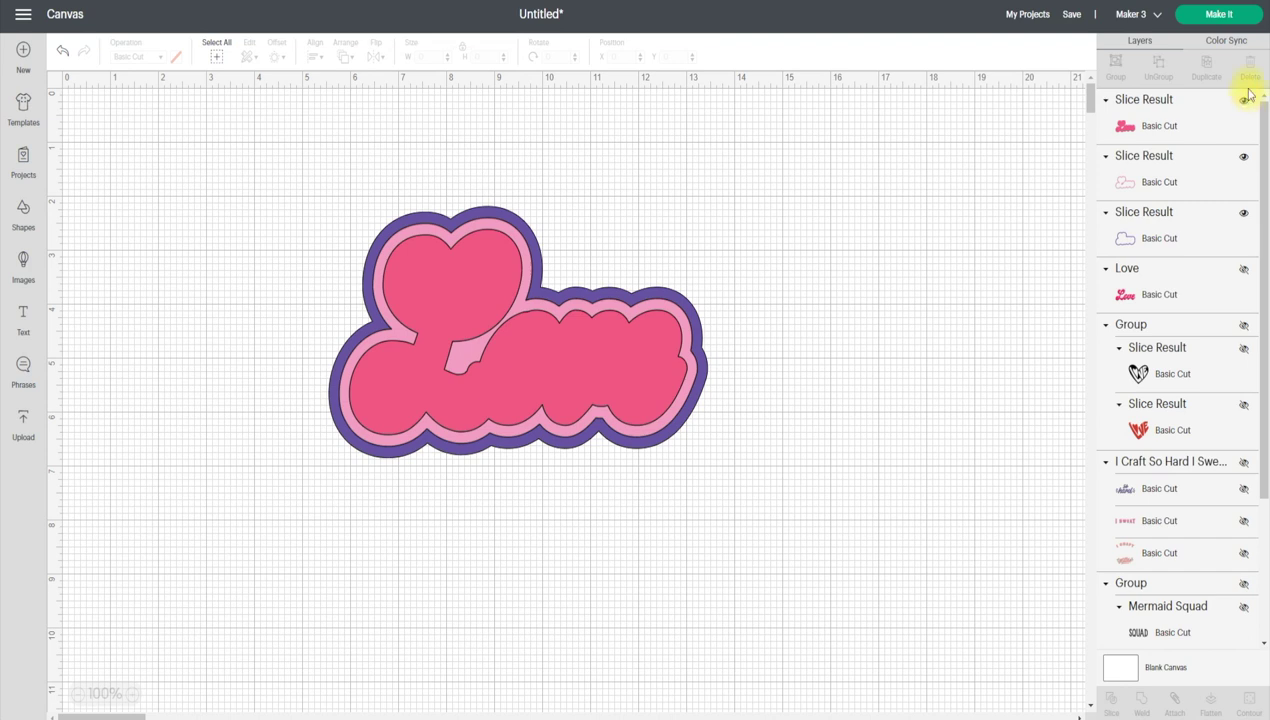
# - Show the dark pink Love layer and send it to the front of the design
pyautogui.click(1185, 295)
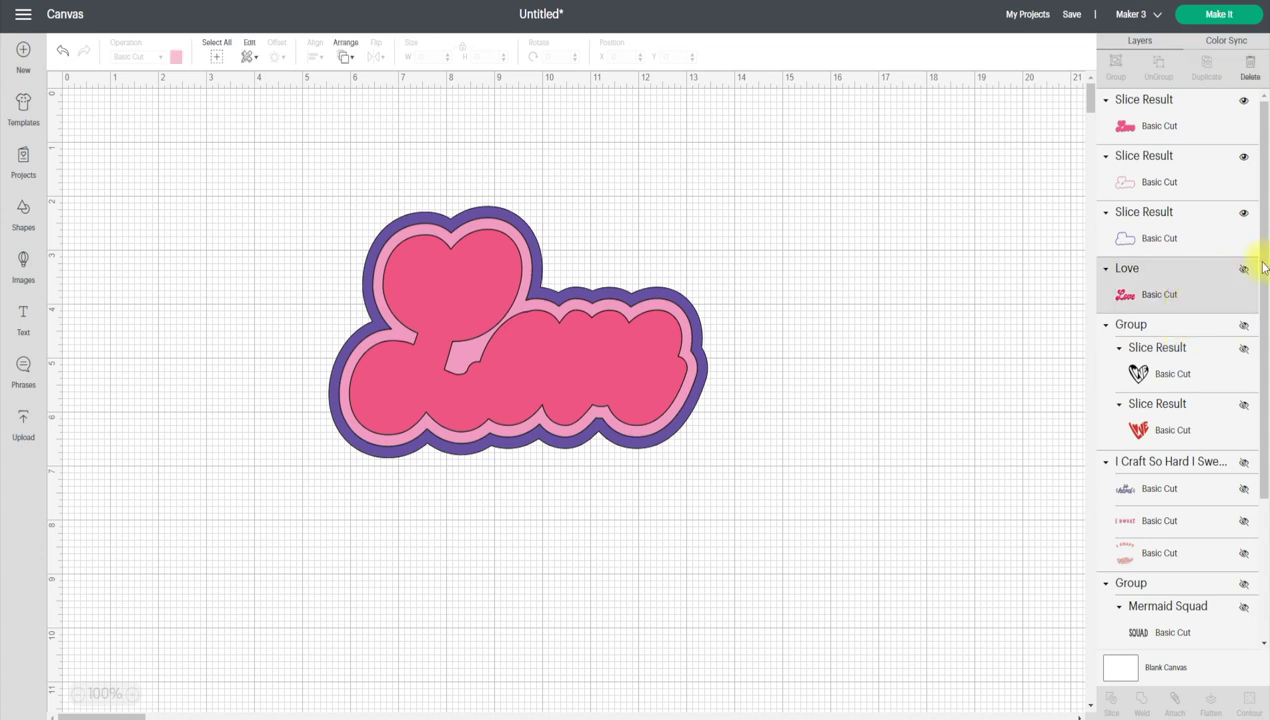
pyautogui.click(1242, 271)
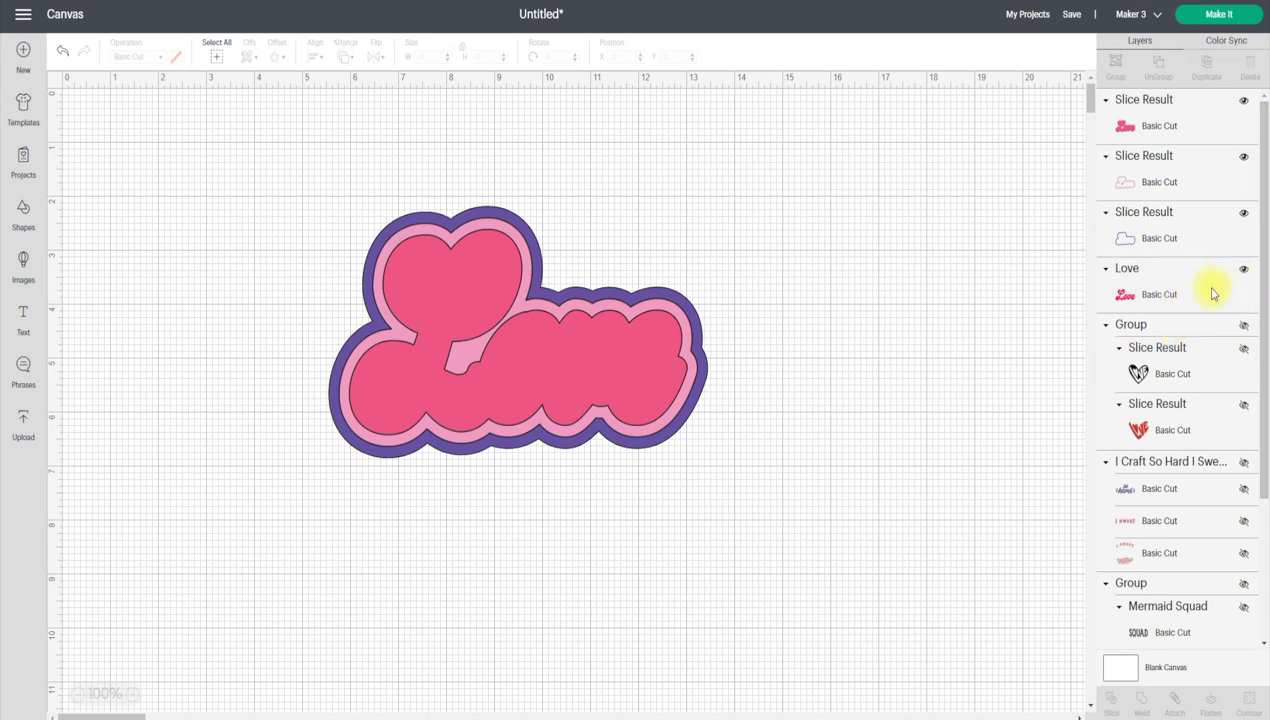
pyautogui.click(1212, 293)
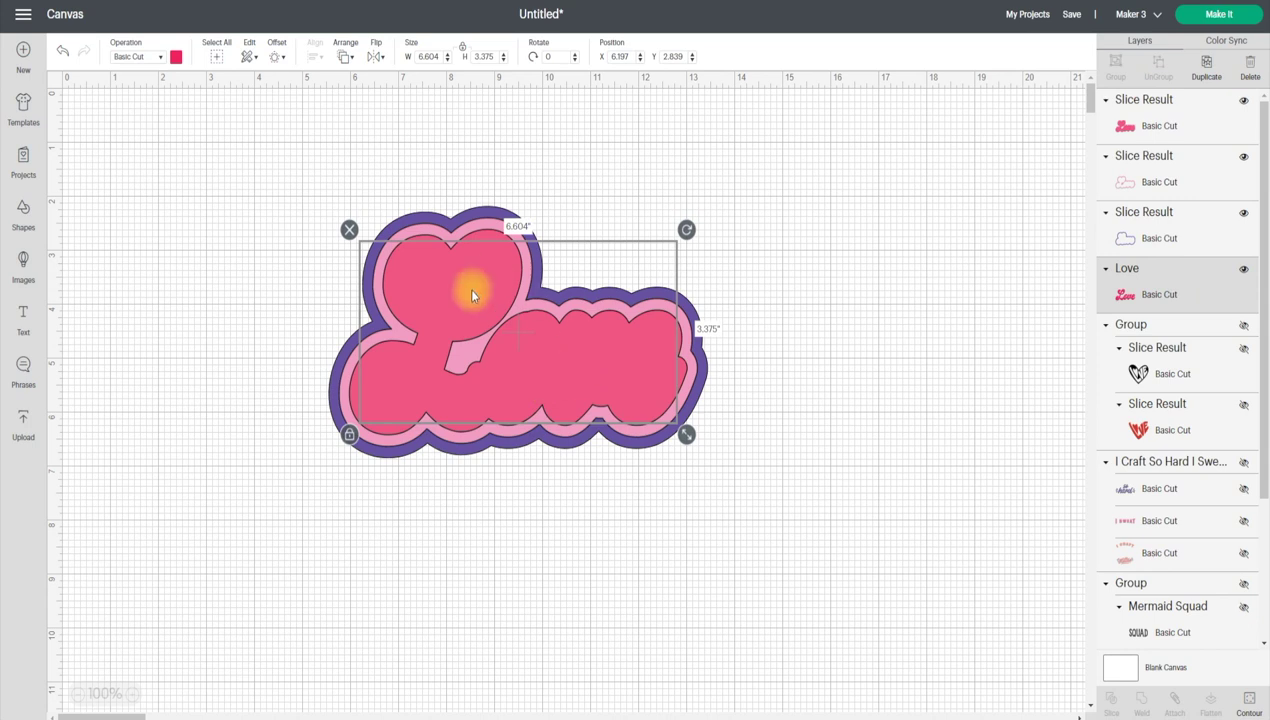
pyautogui.click(346, 58)
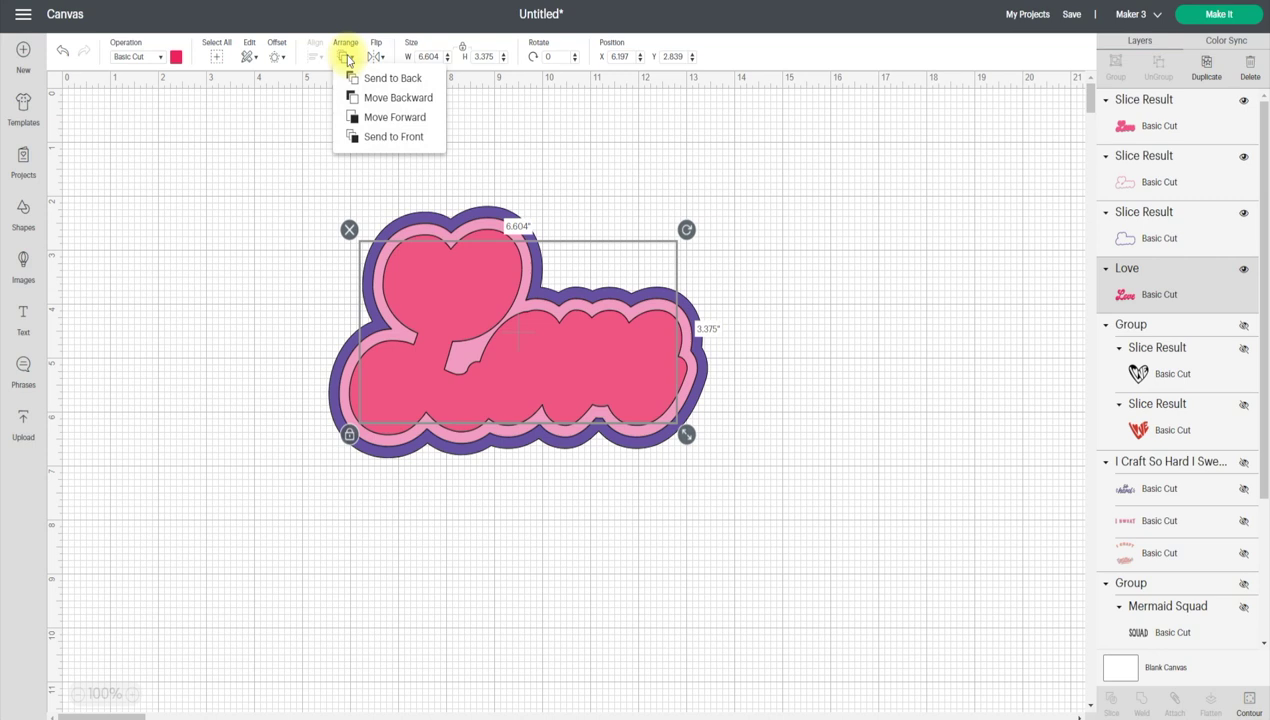
pyautogui.click(377, 140)
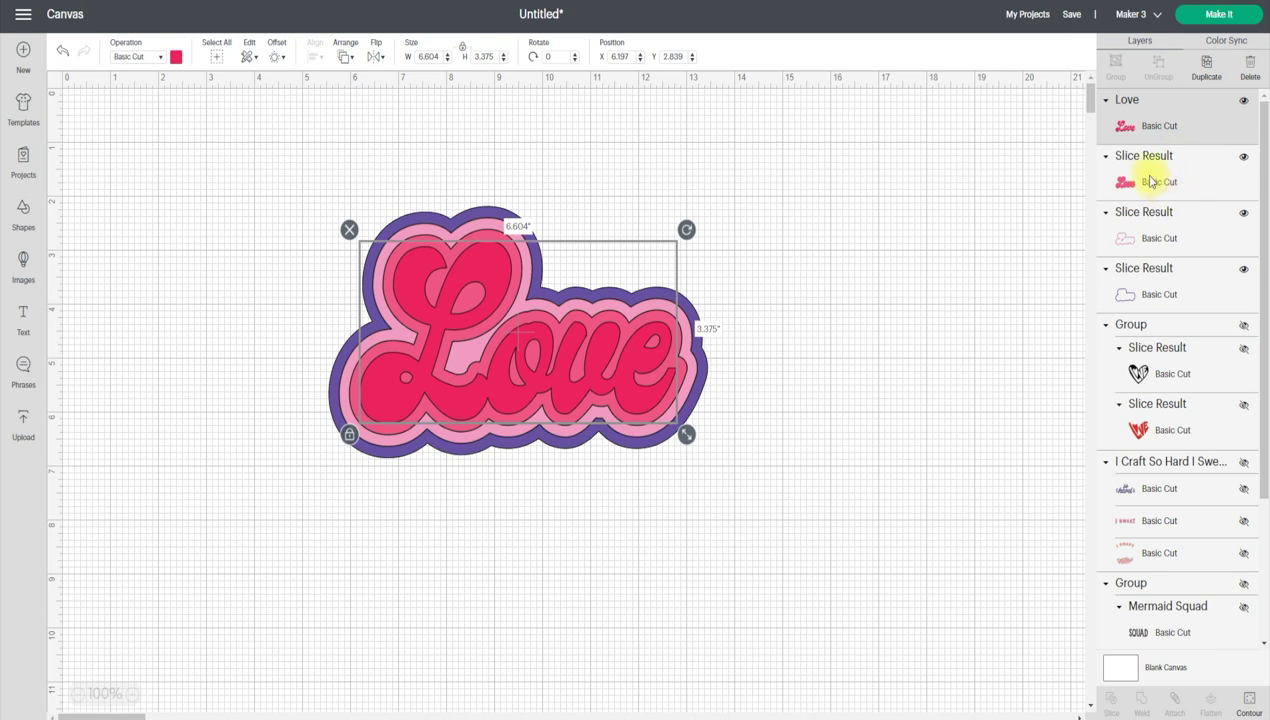
# - Hide the purple and light pink outlines and check the overlap of the dark and medium pink Love layers
pyautogui.click(1244, 271)
pyautogui.click(1244, 214)
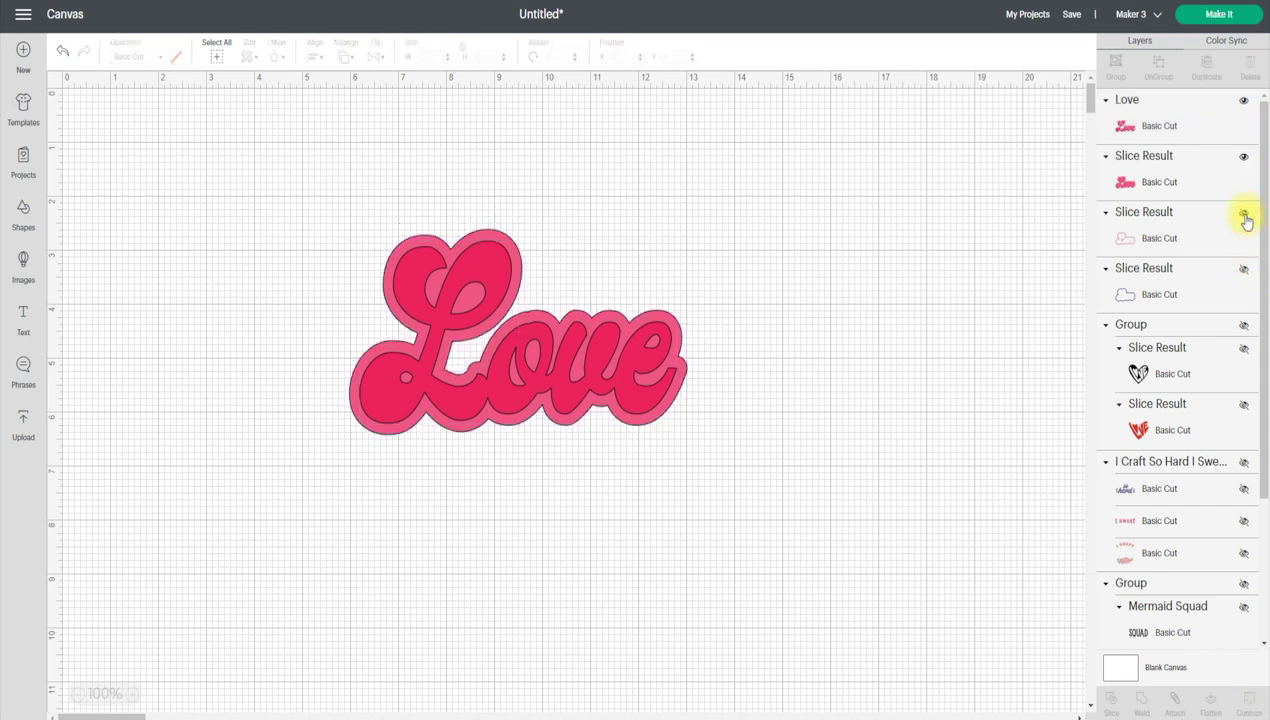
pyautogui.click(1244, 100)
pyautogui.click(1244, 102)
pyautogui.moveTo(320, 188); pyautogui.dragTo(762, 490)
# - Slice the dark pink Love layer with the medium pink slice result beneath it
pyautogui.click(1193, 130)
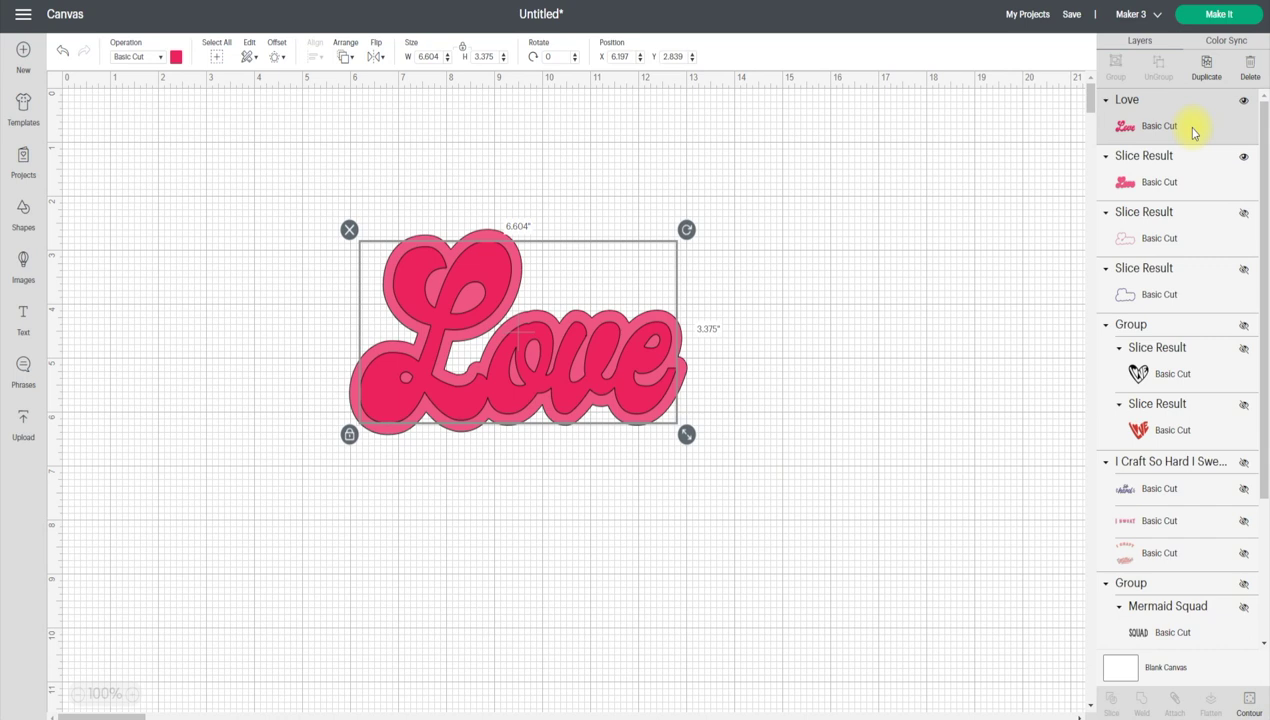
pyautogui.keyDown('shift'); pyautogui.click(1168, 184); pyautogui.keyUp('shift')
pyautogui.click(1112, 703)
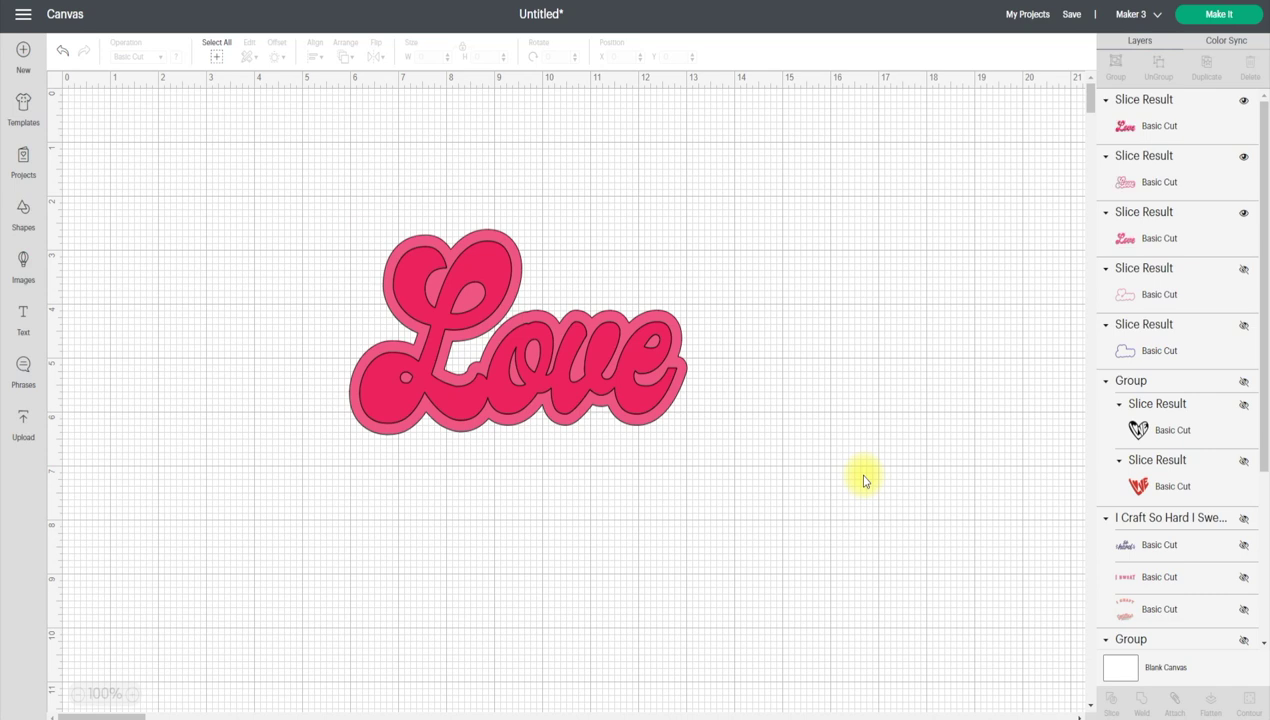
# - Show the purple and light pink outlines again and hide the dark pink Love slice result
pyautogui.click(1244, 326)
pyautogui.click(1244, 272)
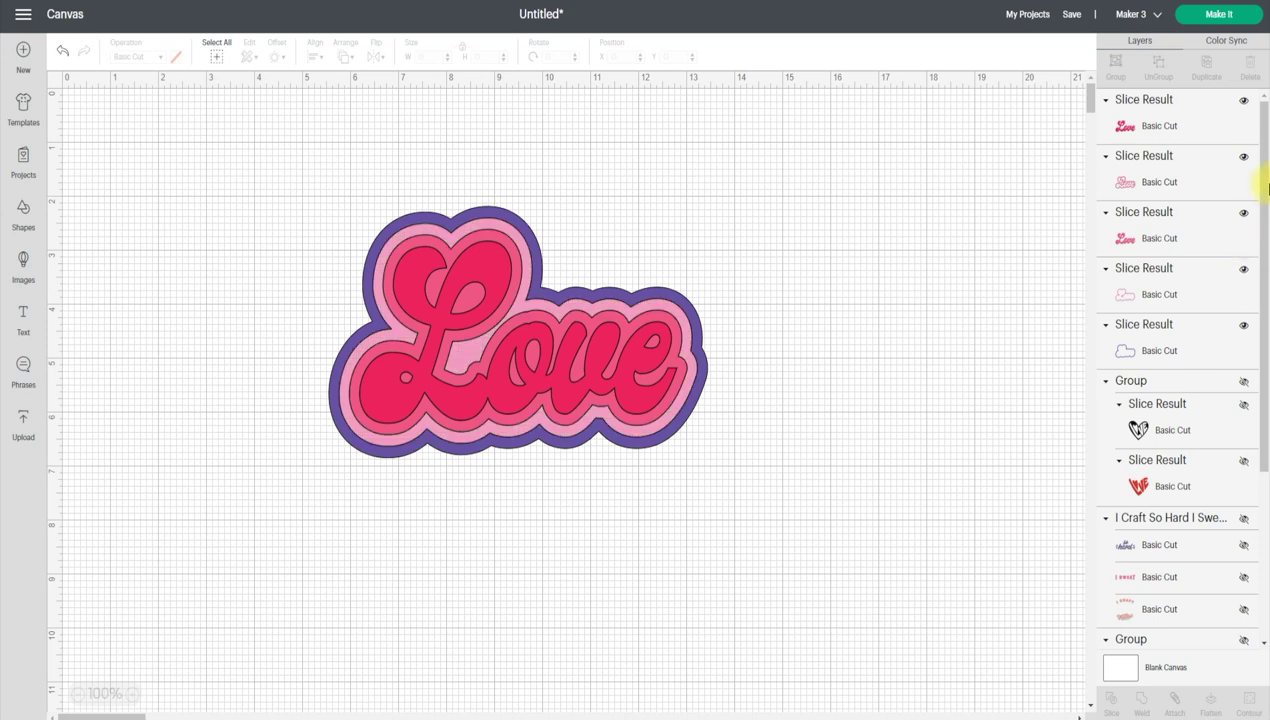
pyautogui.click(1244, 102)
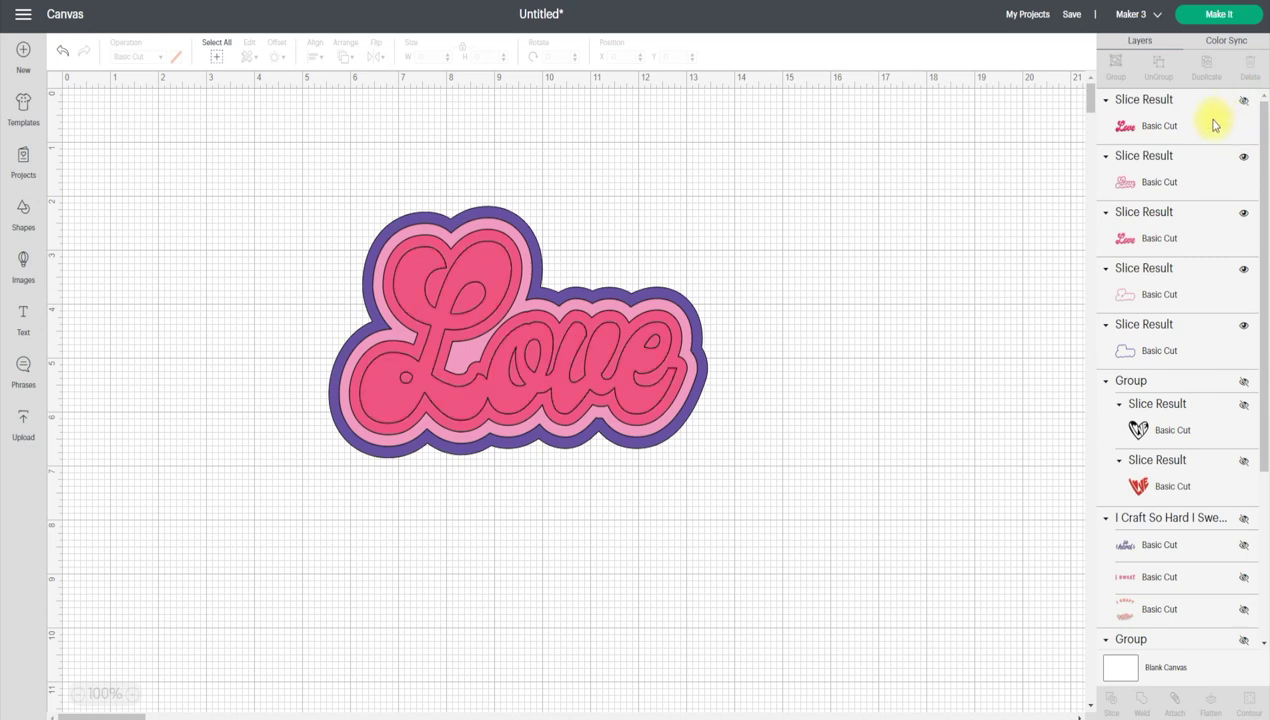
# - Toggle the surplus medium pink Love lettering and the dark pink Love to compare how each fills the cutout
pyautogui.click(1244, 214)
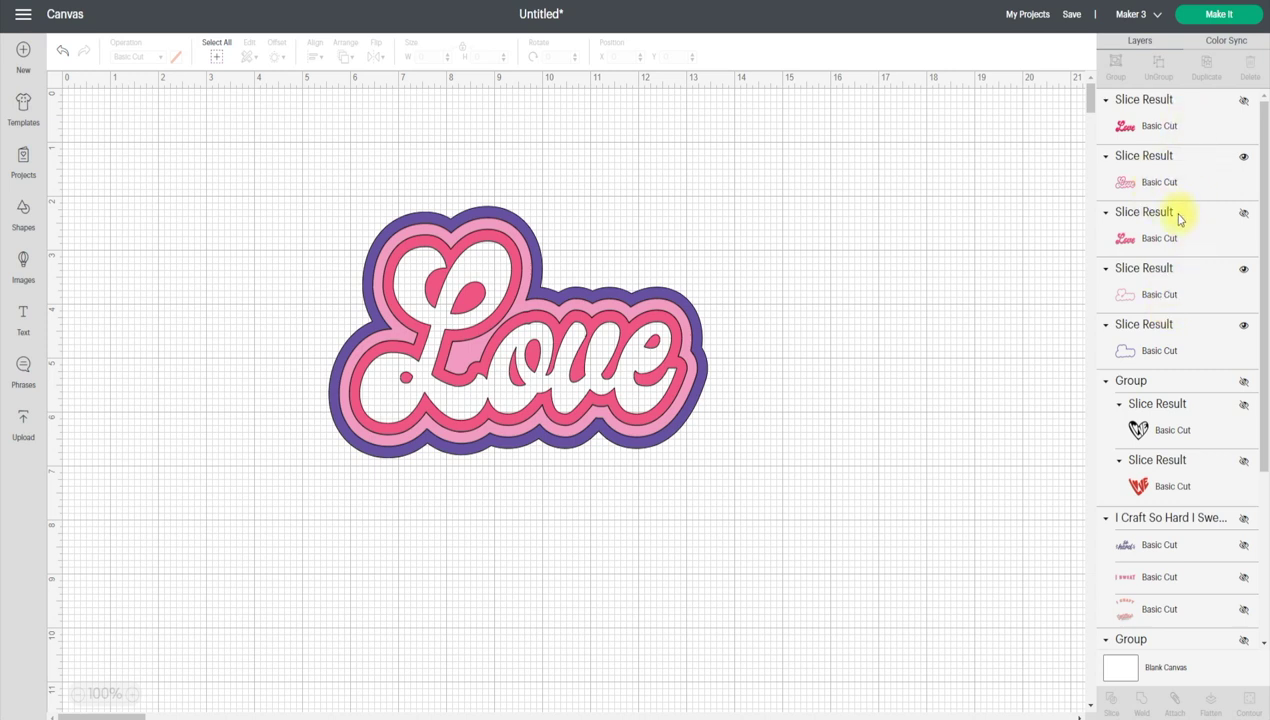
pyautogui.click(1244, 215)
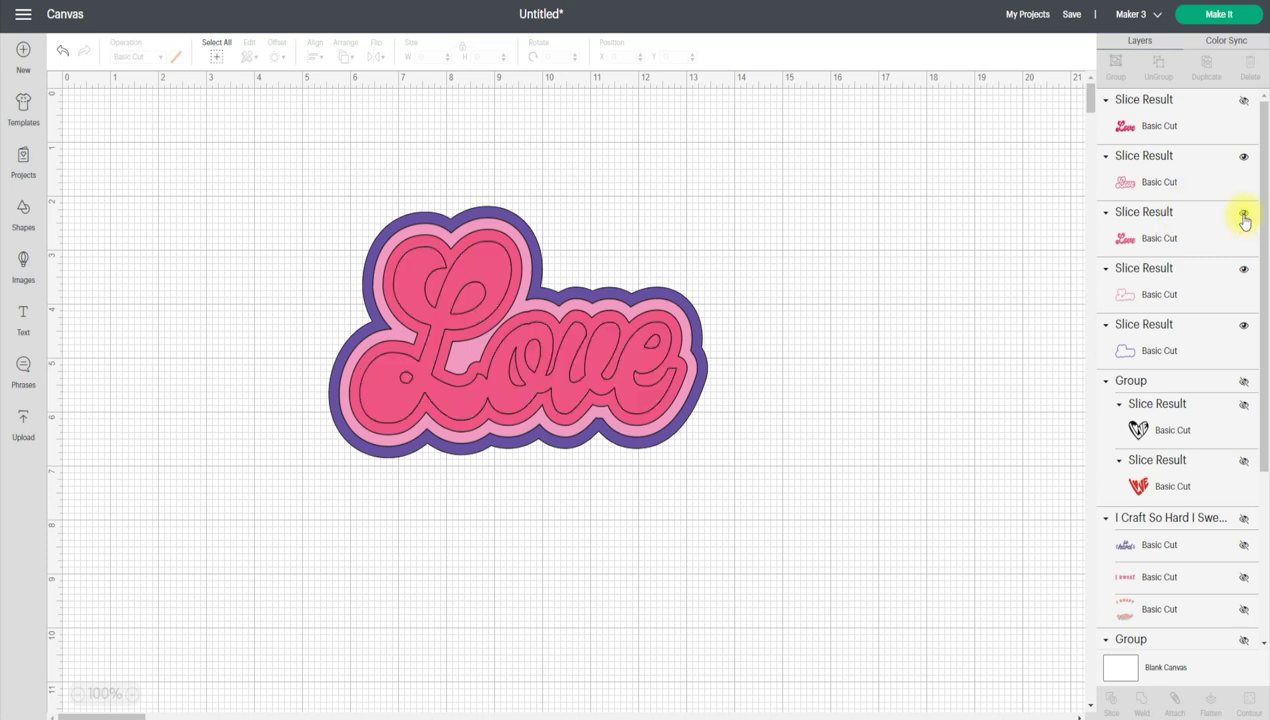
pyautogui.click(1244, 215)
pyautogui.click(1245, 104)
pyautogui.click(1245, 102)
pyautogui.click(1244, 213)
# - Delete the surplus medium pink Love lettering and show the dark pink Love slice result
pyautogui.click(1179, 238)
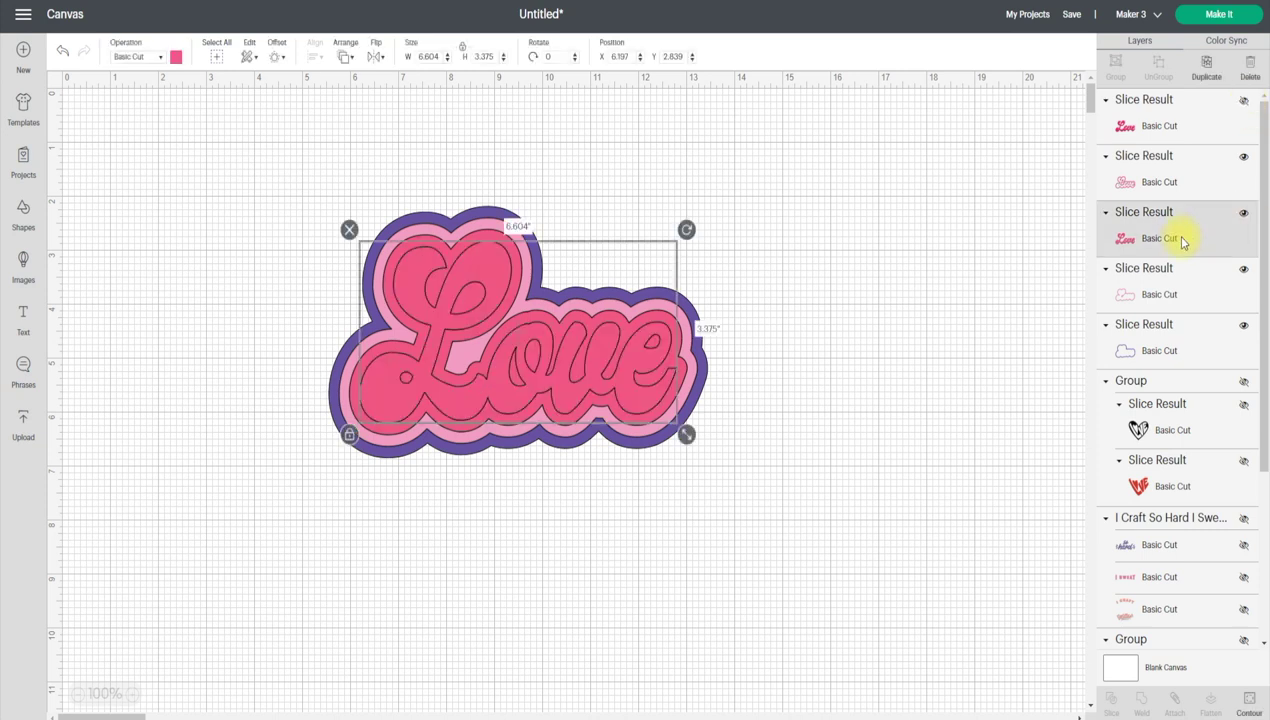
pyautogui.click(1249, 65)
pyautogui.click(1243, 102)
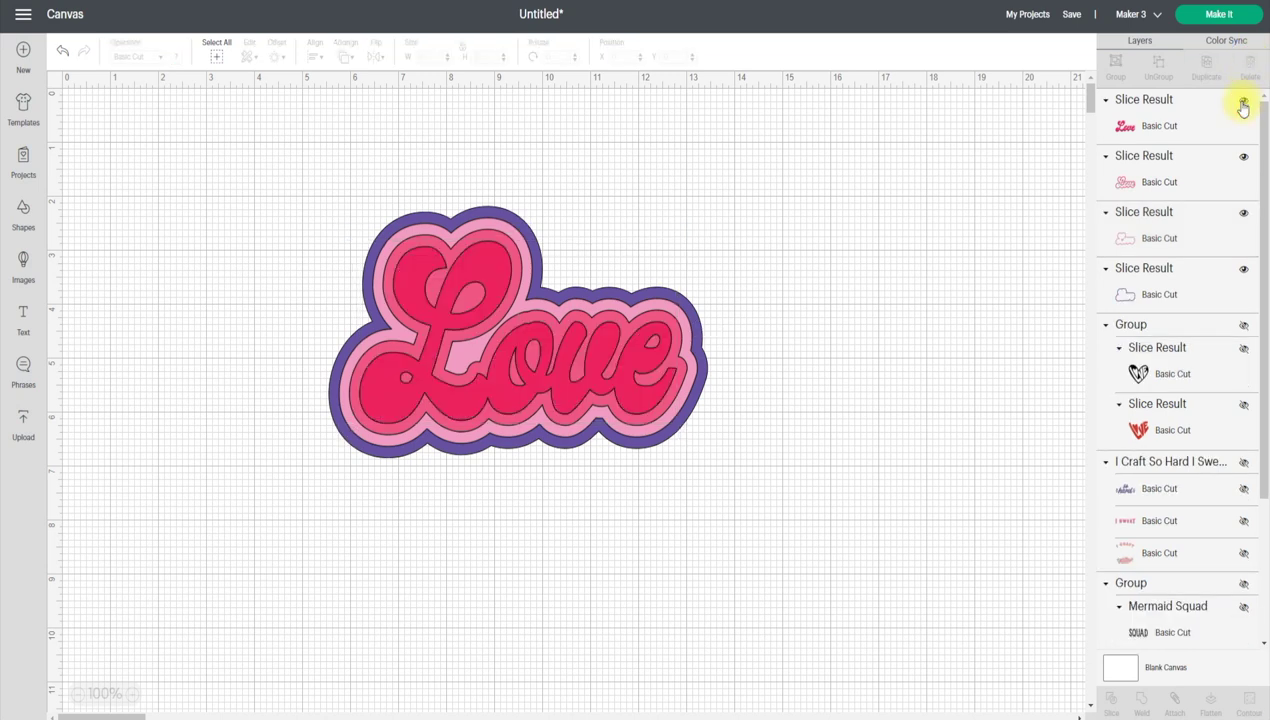
# - Hide the three pink slice results and show them again one by one to review how the pieces interlock
pyautogui.click(1243, 103)
pyautogui.click(1243, 157)
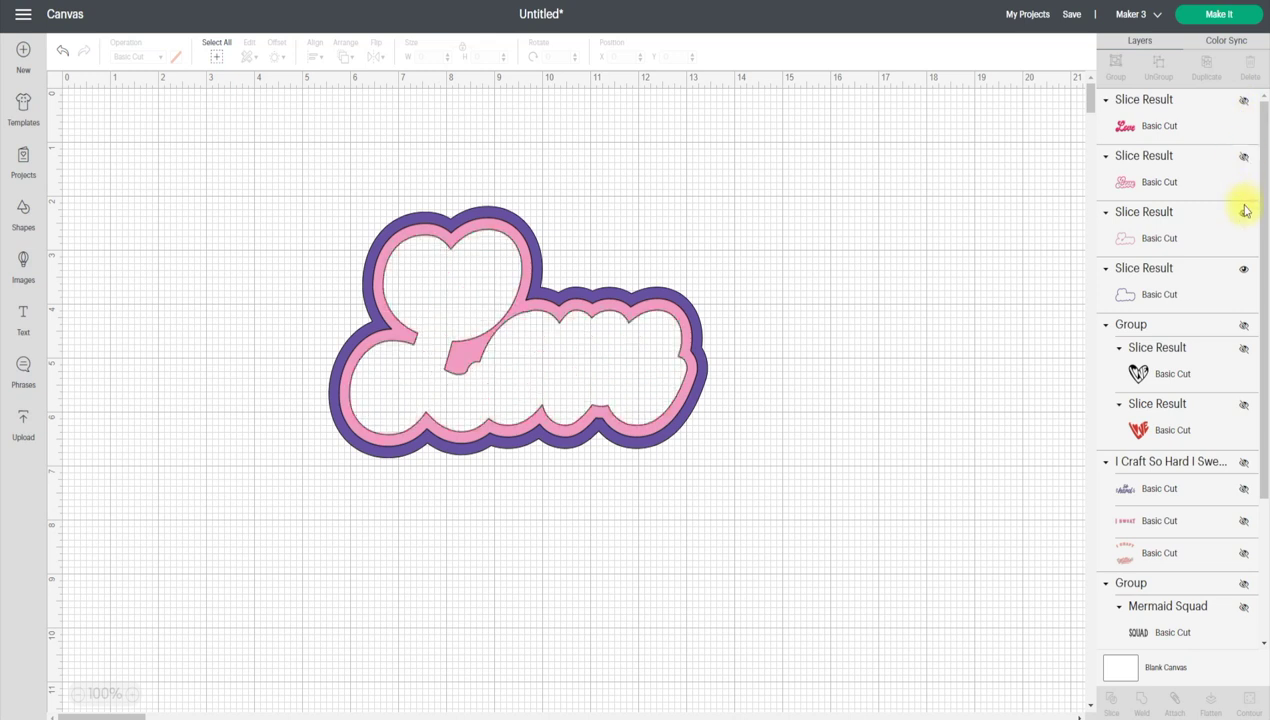
pyautogui.click(1244, 213)
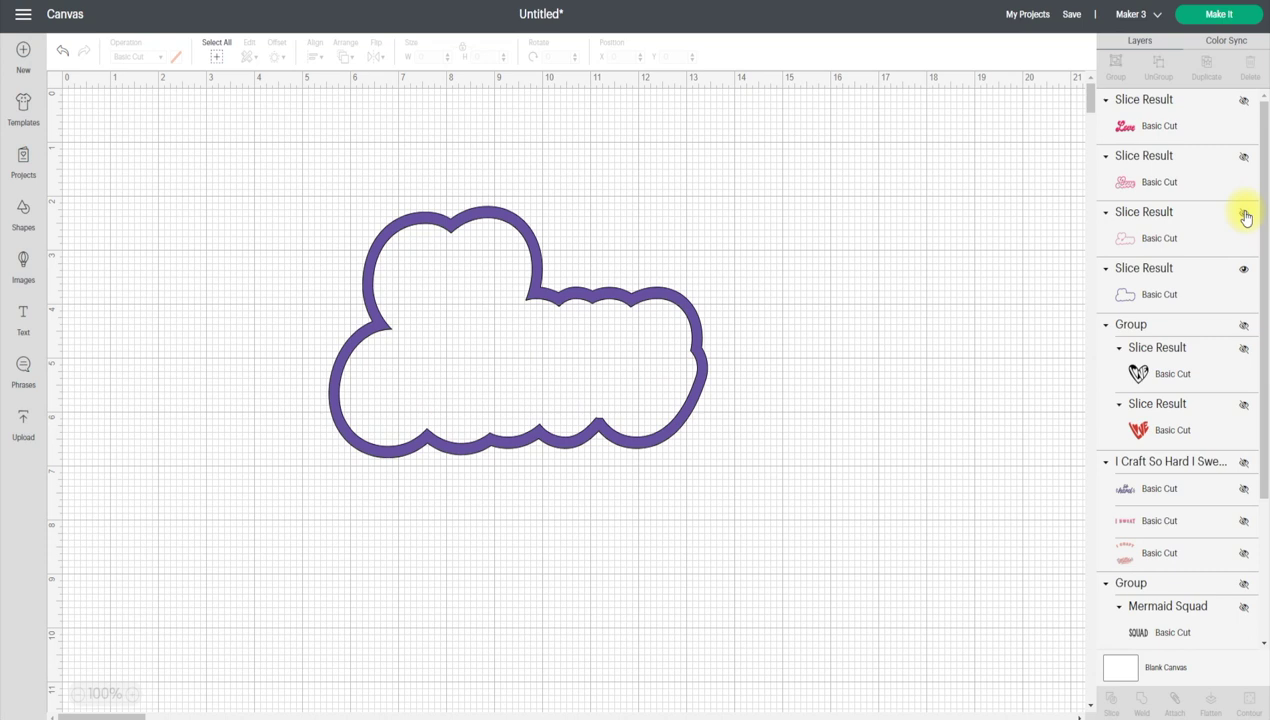
pyautogui.click(1244, 213)
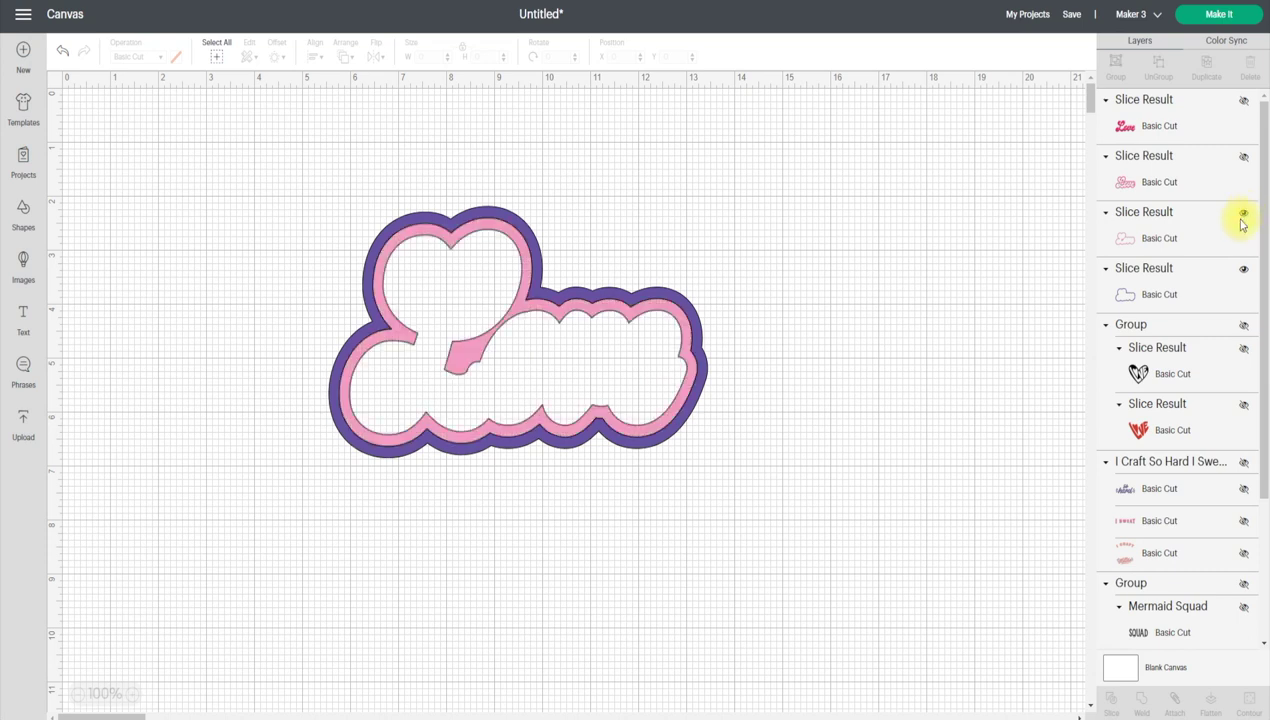
pyautogui.click(1244, 158)
pyautogui.click(1245, 103)
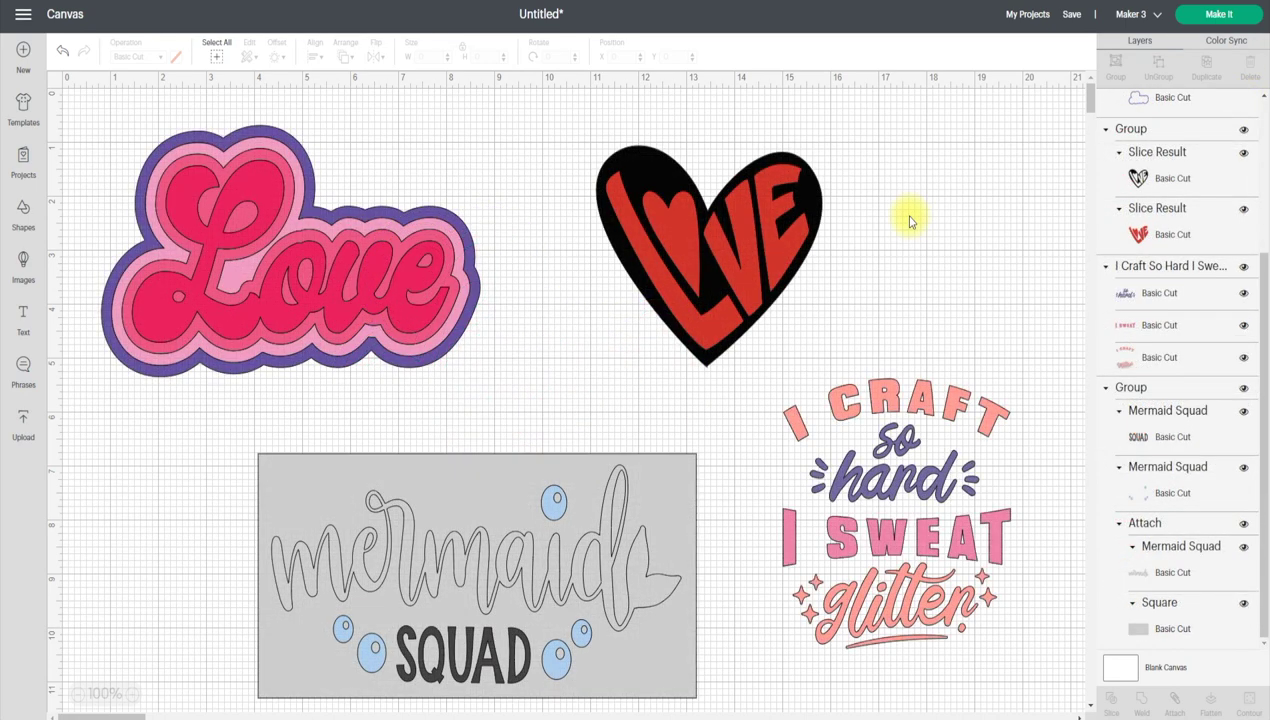
# - Select the layered Love, Love heart and I Craft So Hard designs in turn to review the finished projects
pyautogui.click(442, 270)
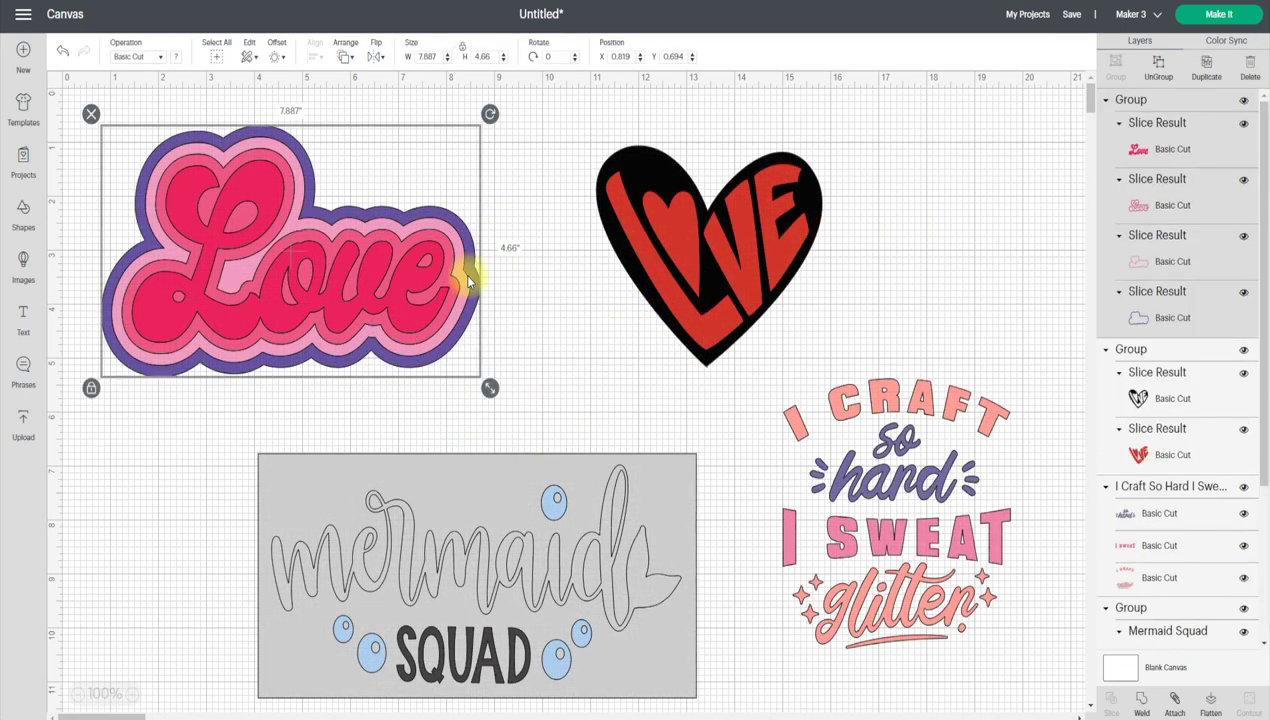
pyautogui.click(703, 229)
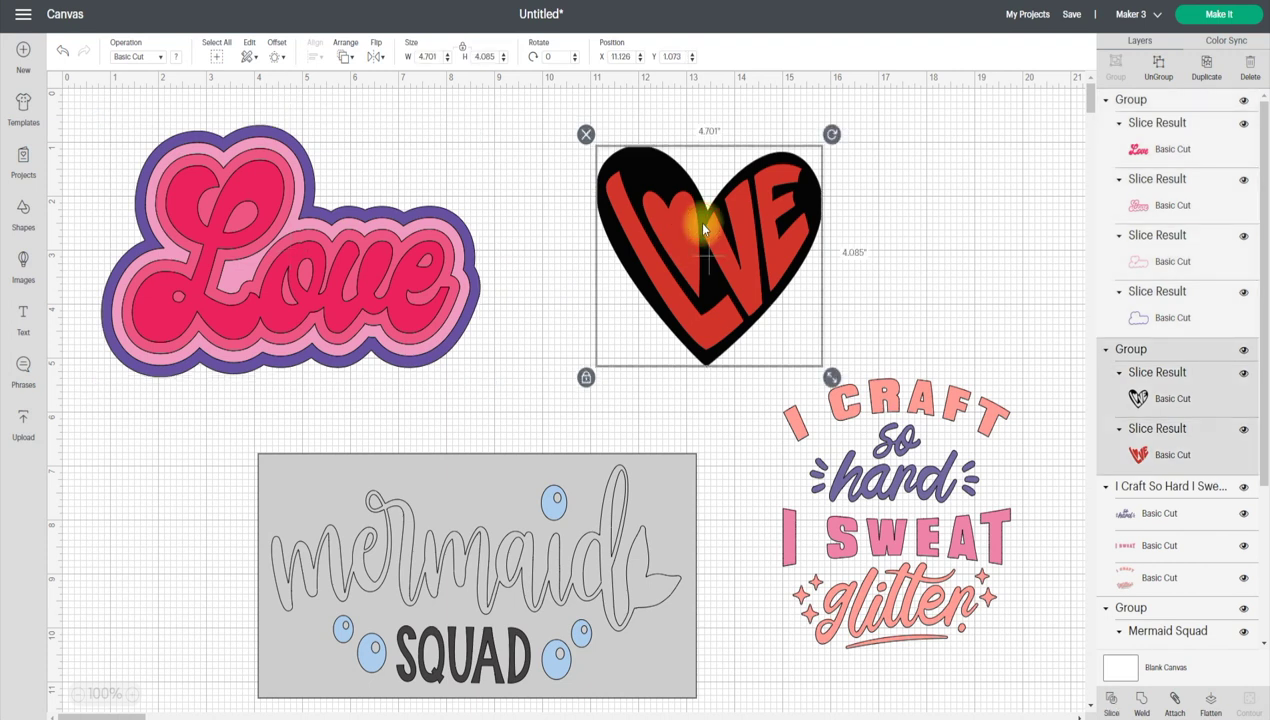
pyautogui.click(862, 512)
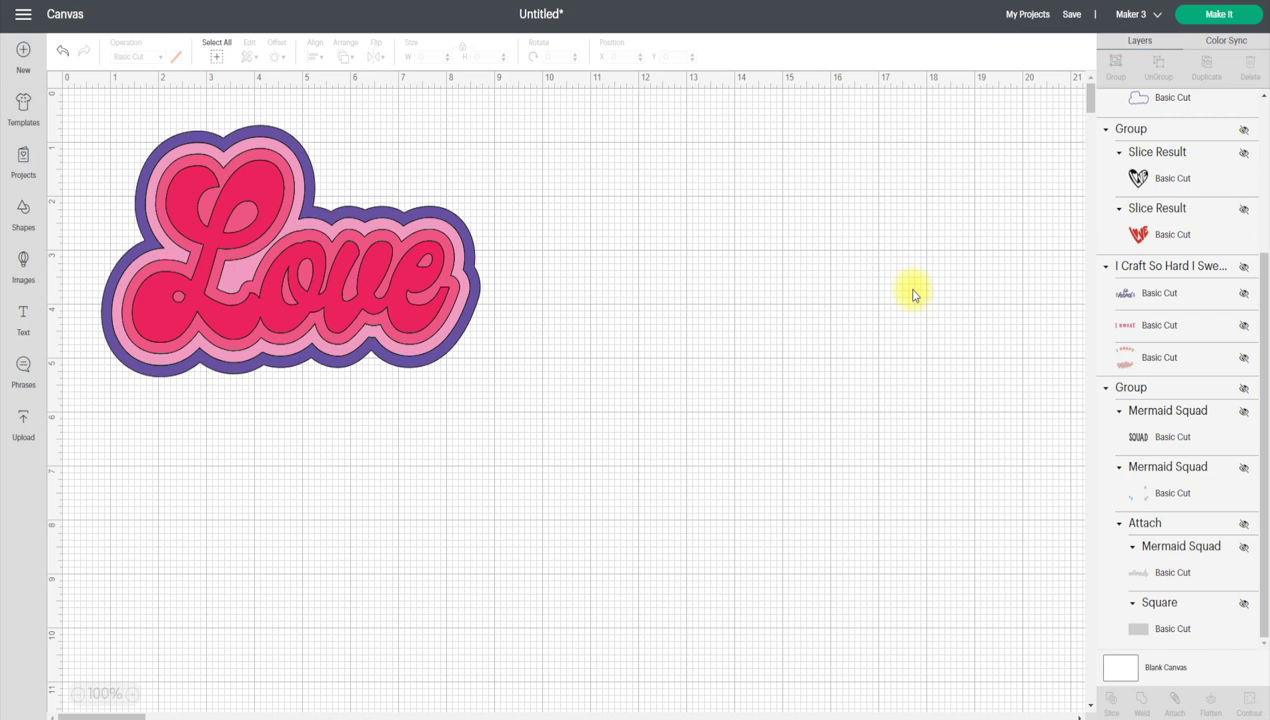
# - Send the layered Love design to cutting preparation and choose On Mat loading for all materials
pyautogui.click(1233, 24)
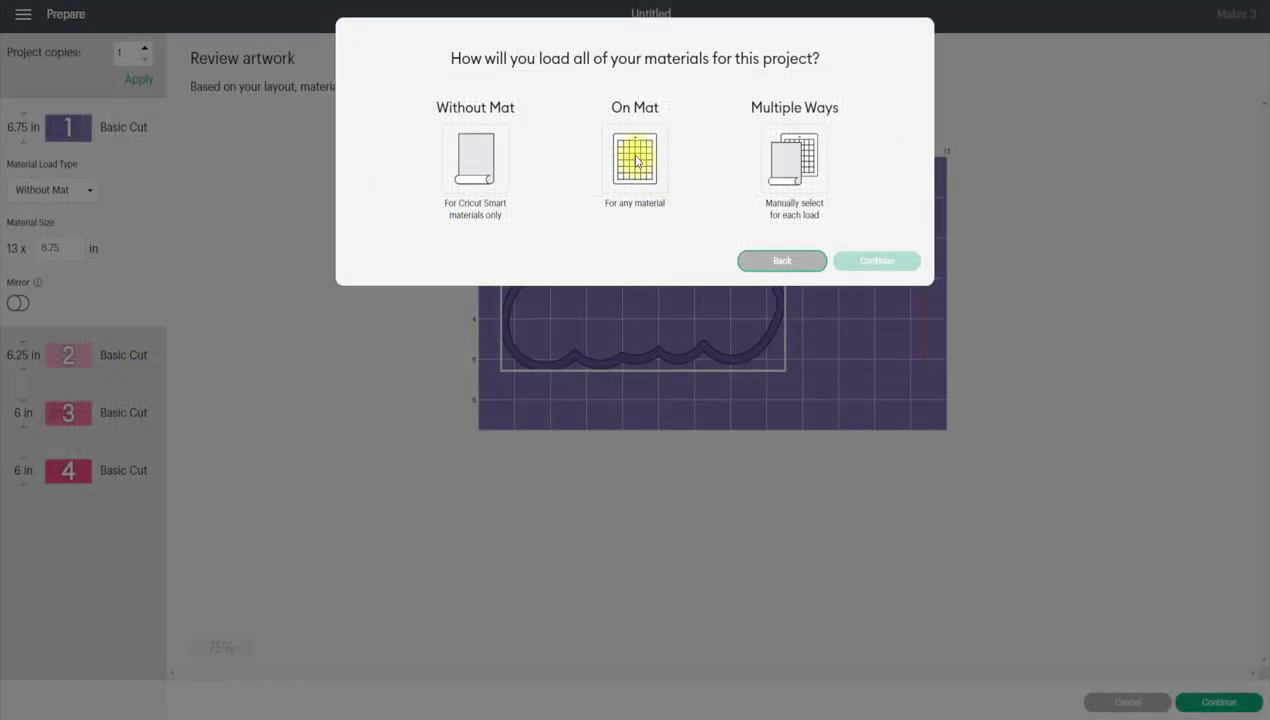
pyautogui.click(637, 160)
pyautogui.click(879, 264)
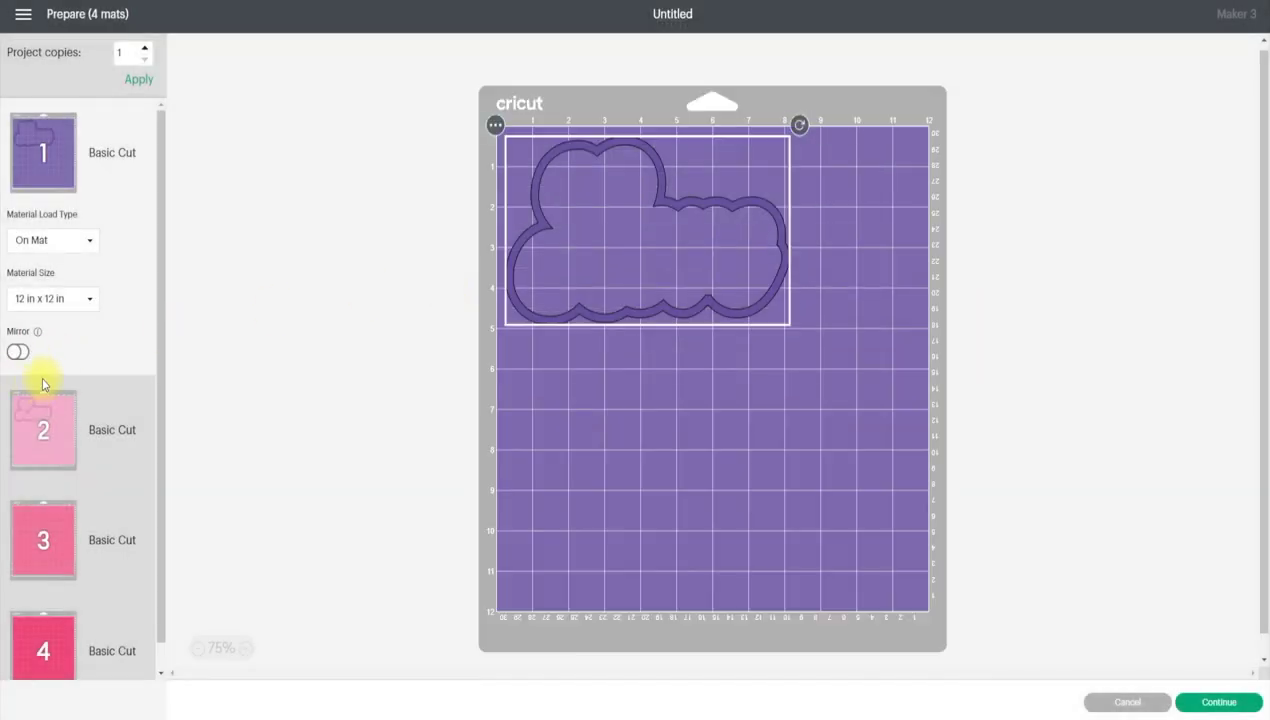
# - Turn on Mirror for all four mats of the layered Love design
pyautogui.click(18, 351)
pyautogui.click(62, 430)
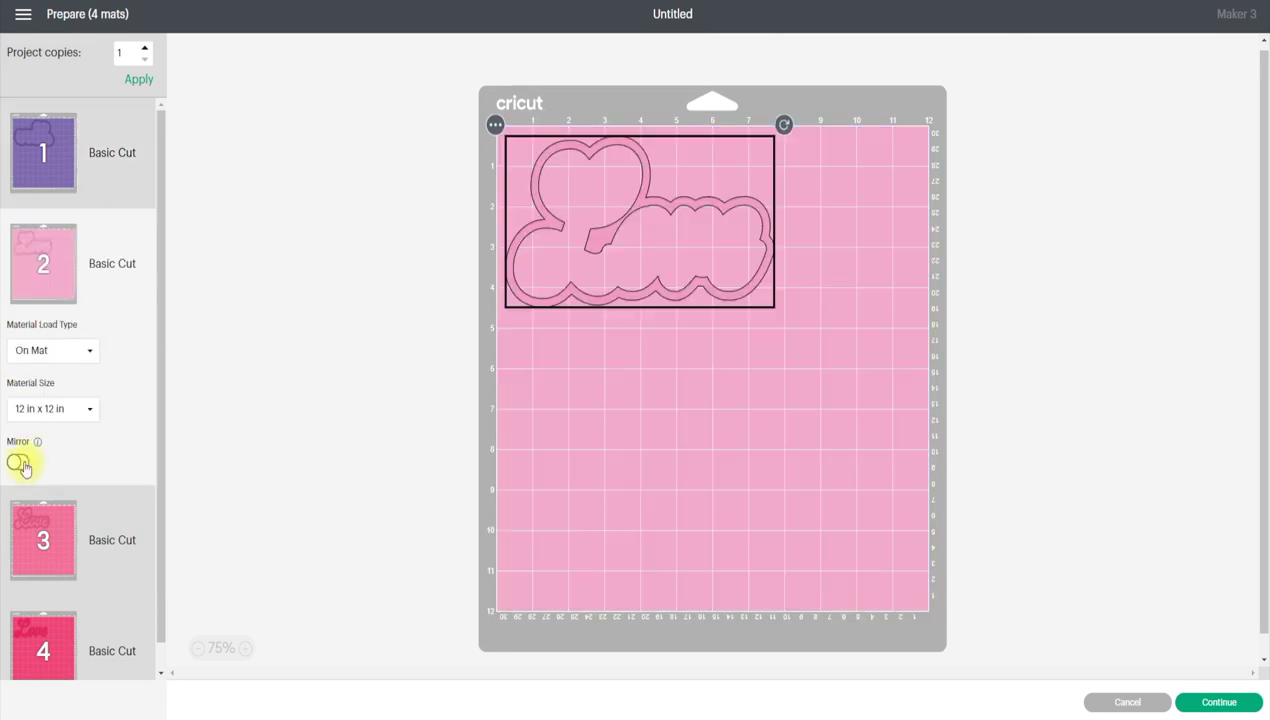
pyautogui.click(22, 464)
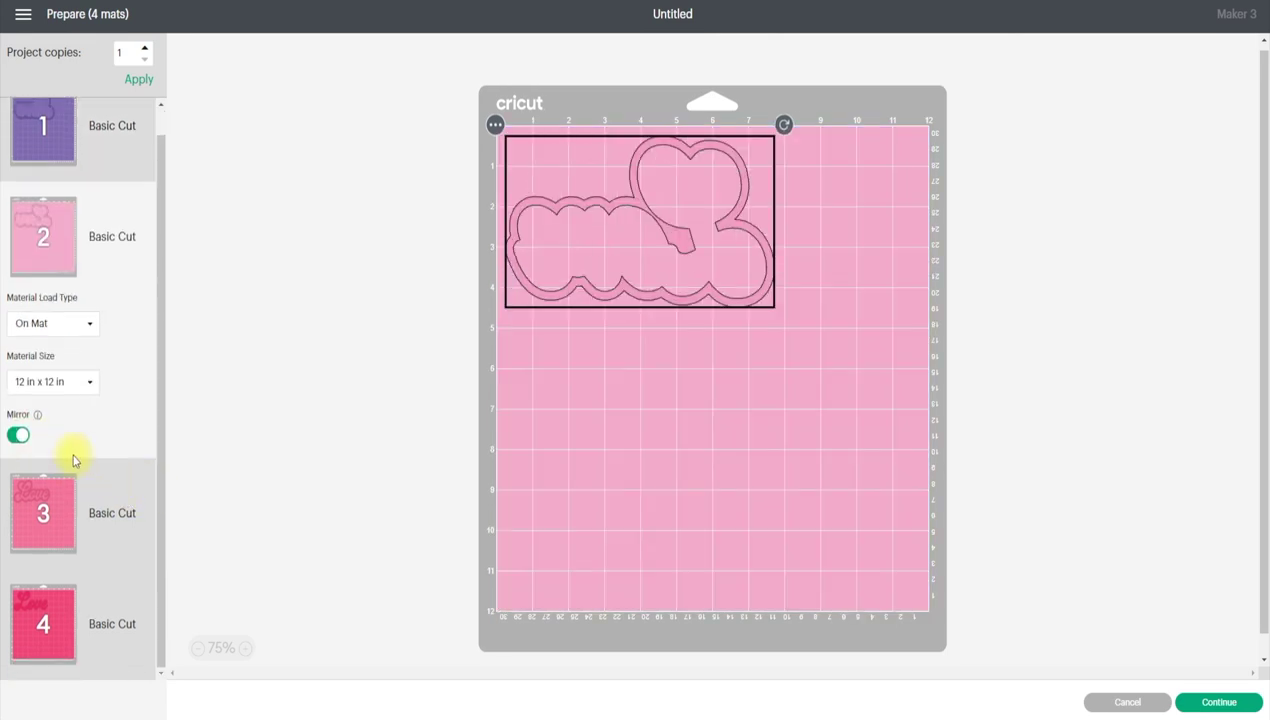
pyautogui.click(40, 510)
pyautogui.click(20, 547)
pyautogui.click(32, 642)
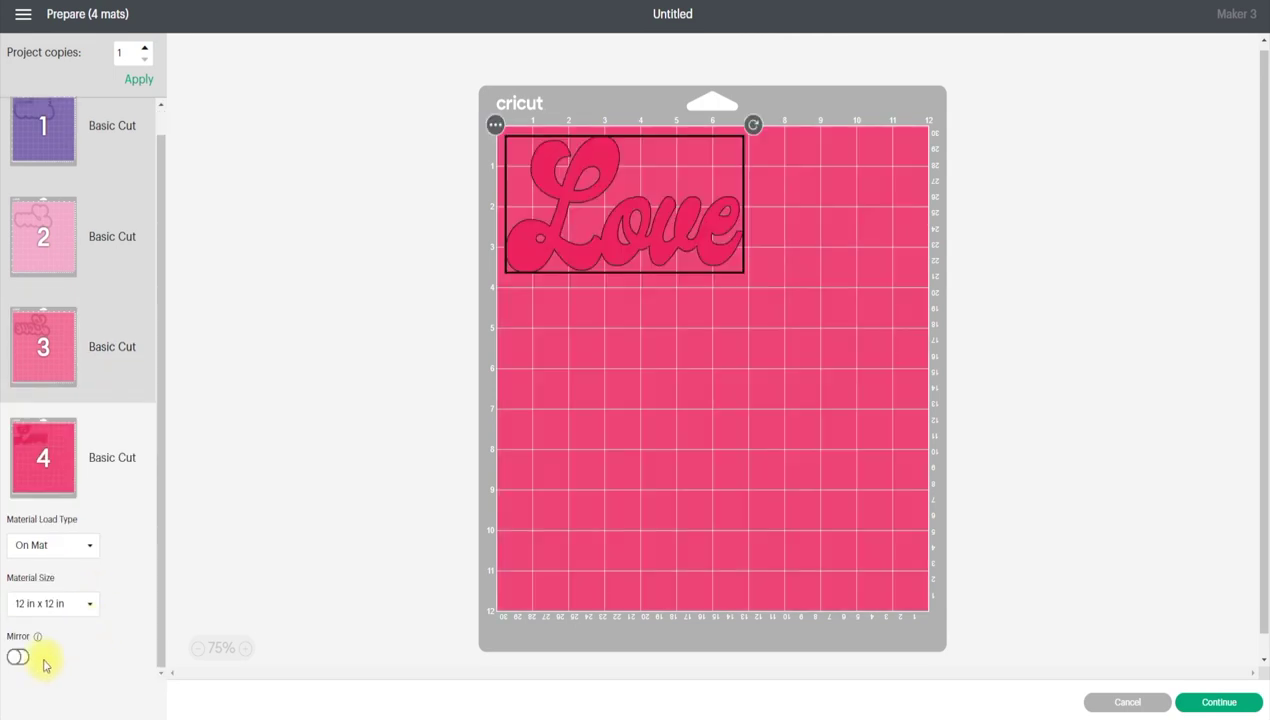
pyautogui.click(20, 656)
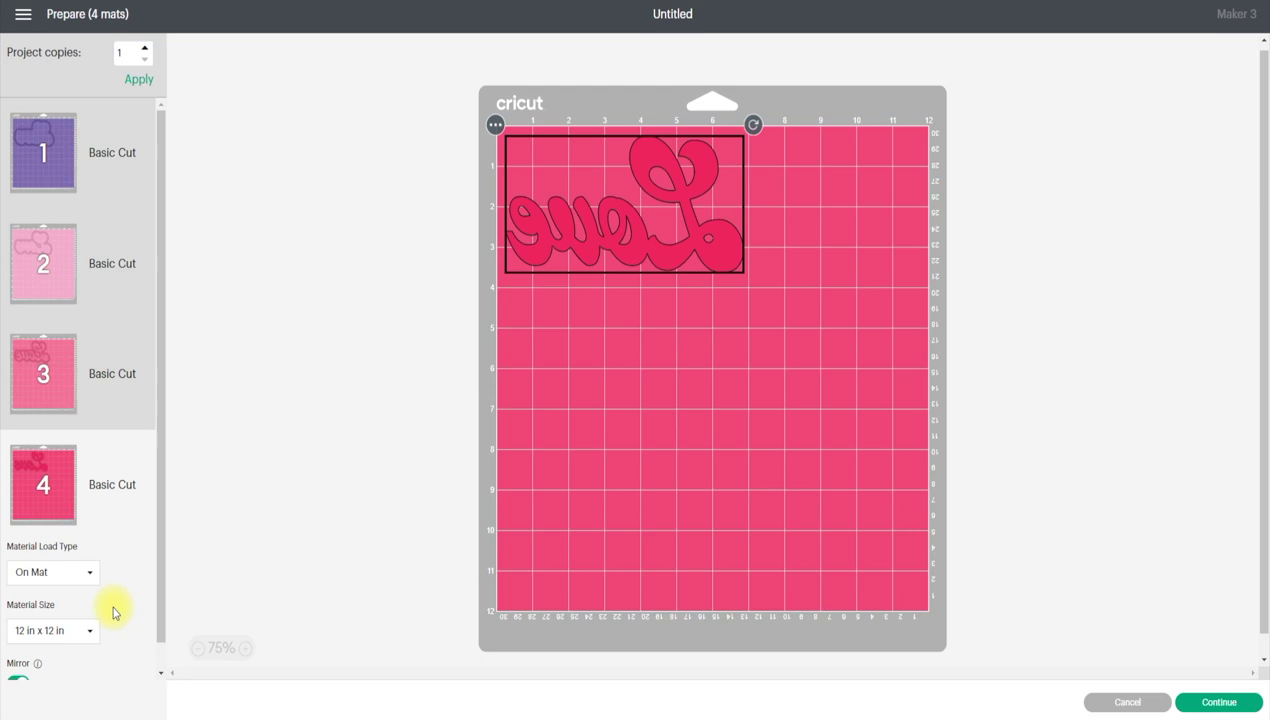
# - Review the mirrored layout of each of the four mats in turn
pyautogui.click(48, 192)
pyautogui.click(45, 425)
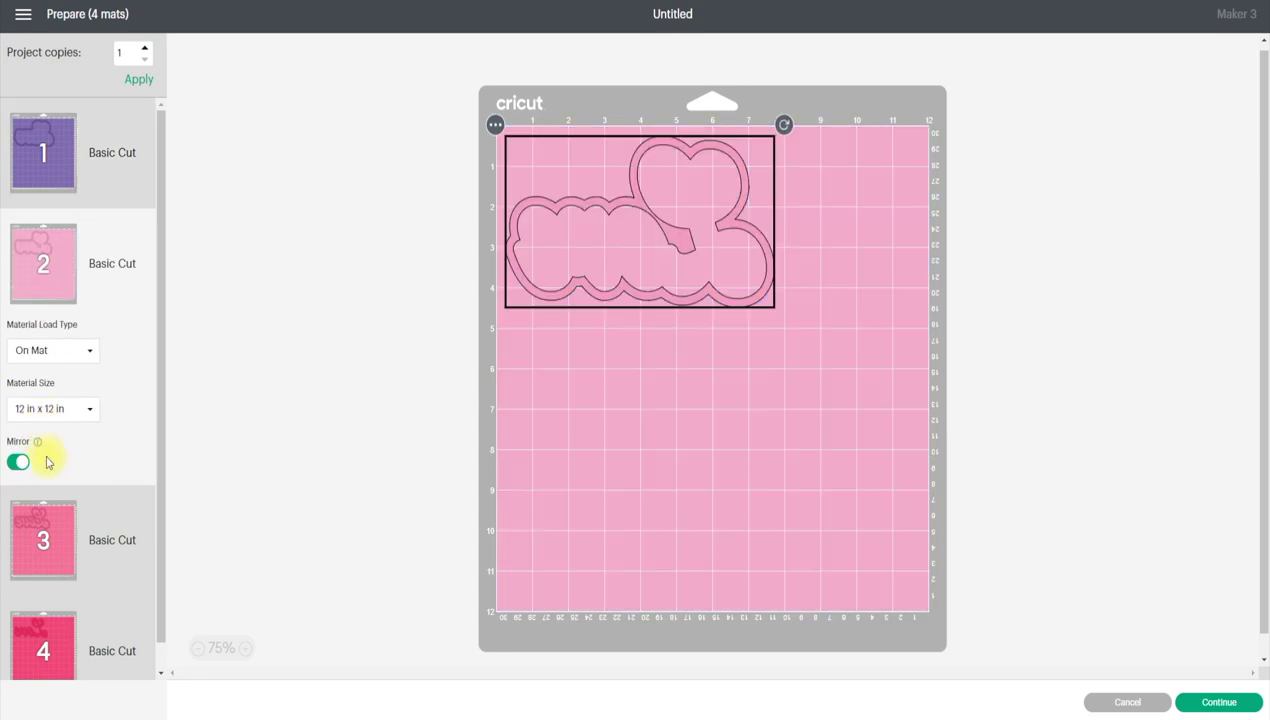
pyautogui.click(45, 565)
pyautogui.click(42, 651)
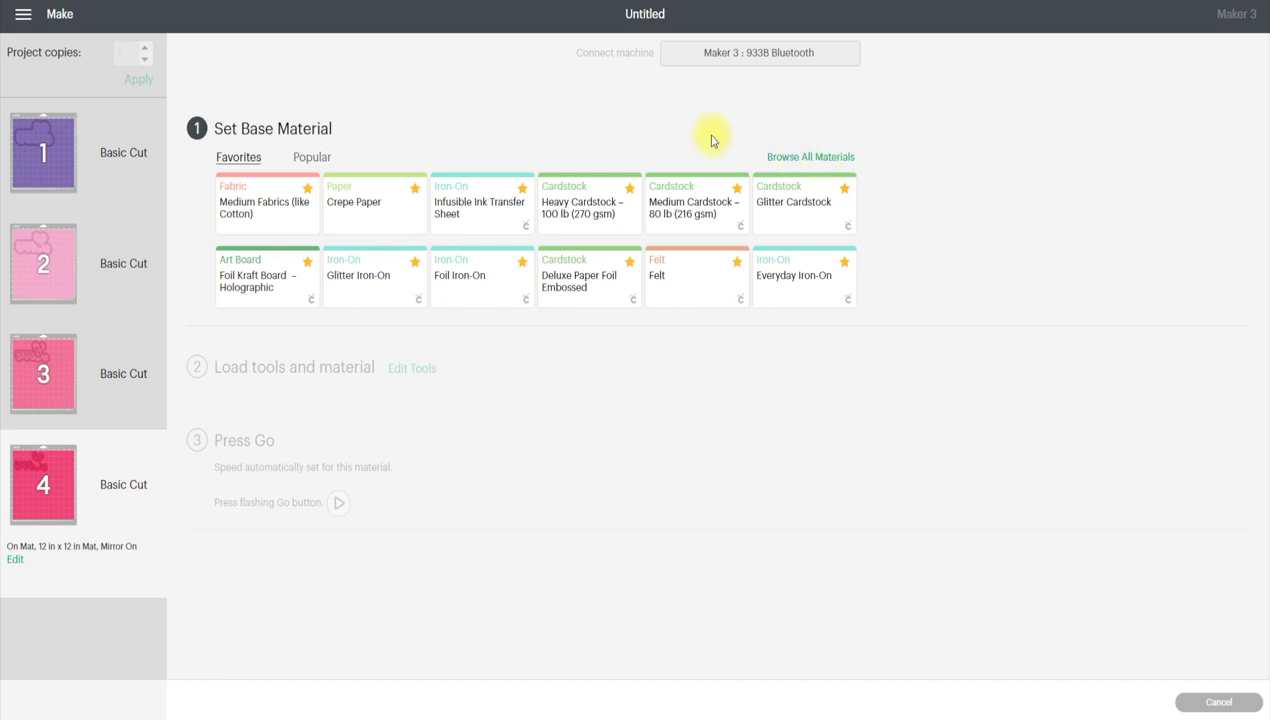
# - Search all materials for "inf" and set the base material to Infusible Ink Transfer Sheet
pyautogui.click(805, 160)
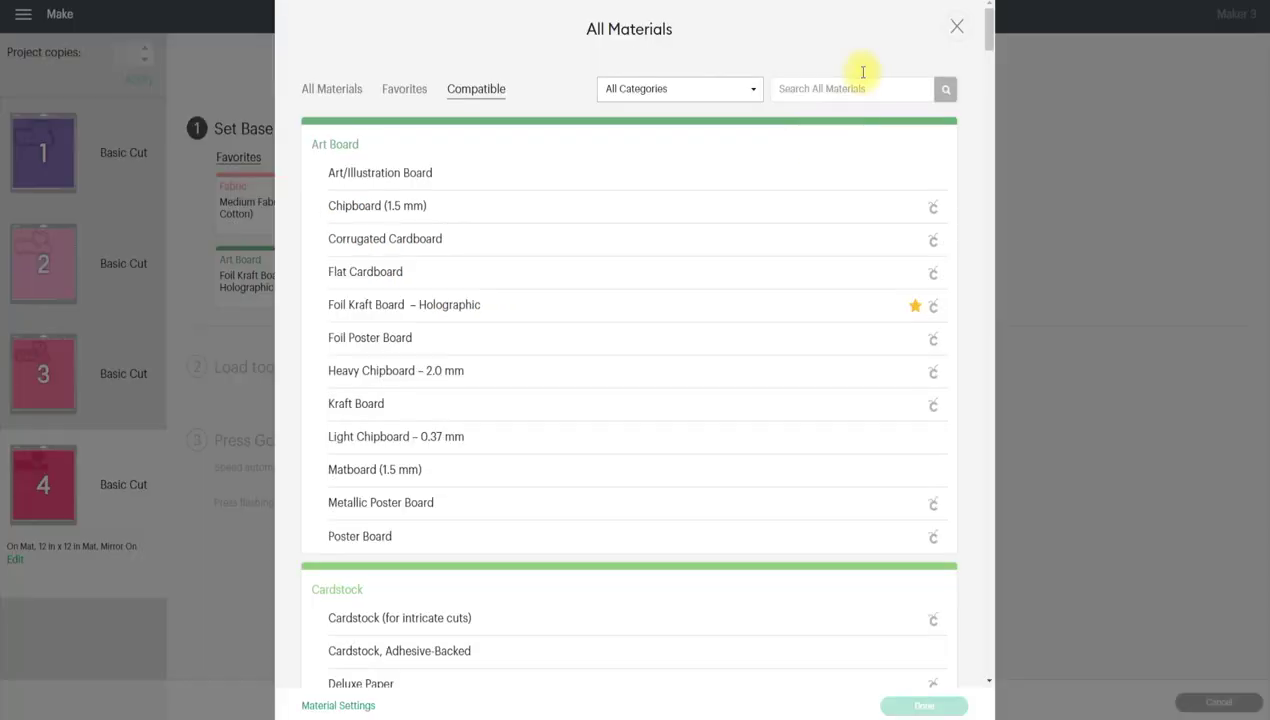
pyautogui.click(858, 89)
pyautogui.write('i')
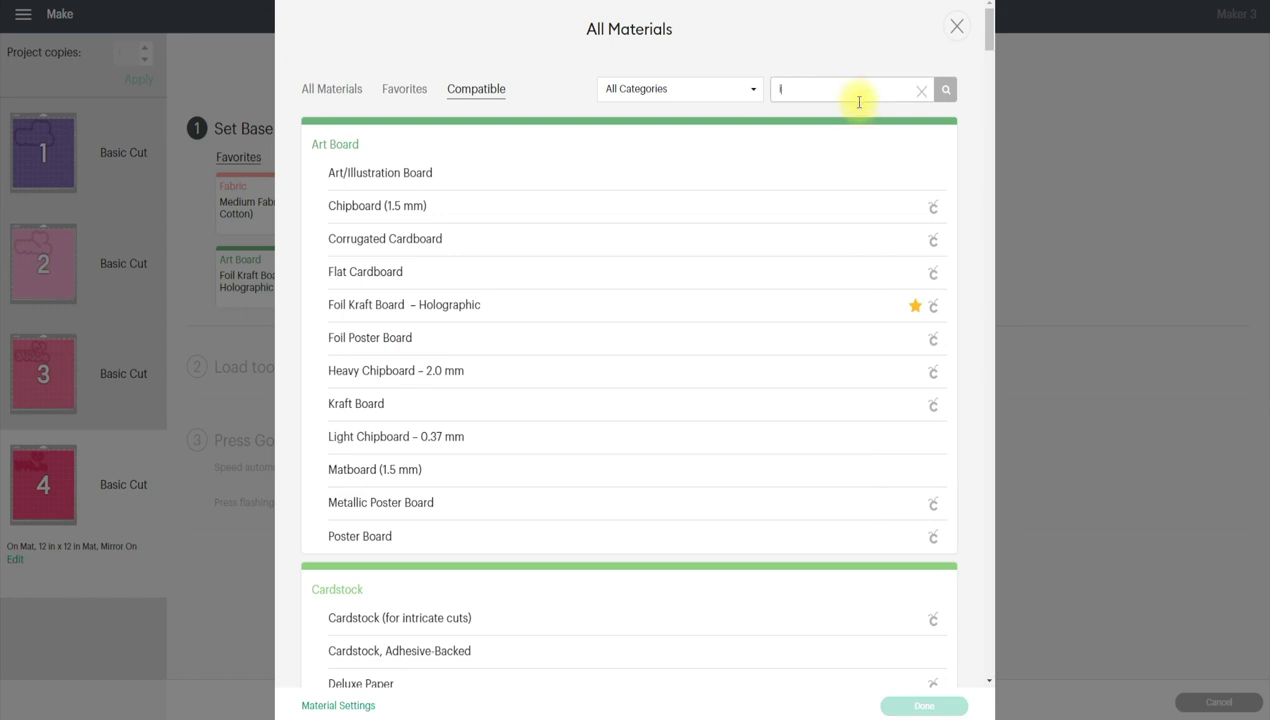
pyautogui.write('rf')
pyautogui.press('Return')
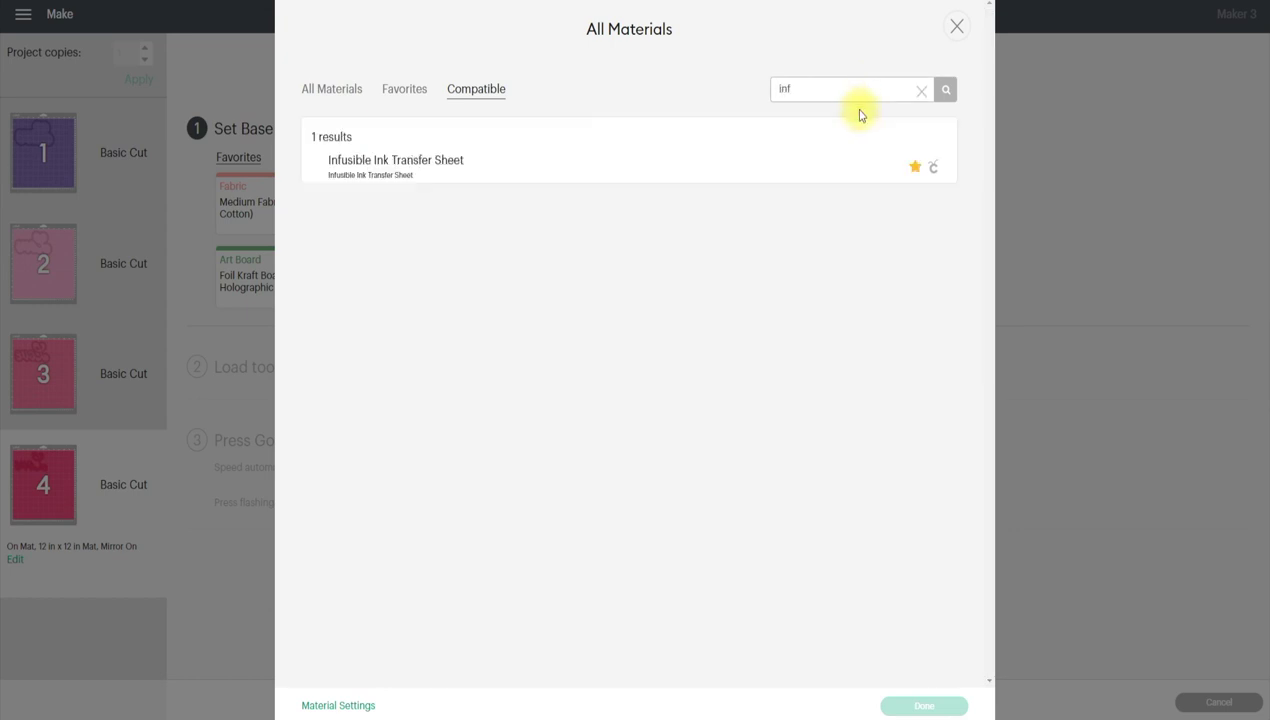
pyautogui.click(443, 172)
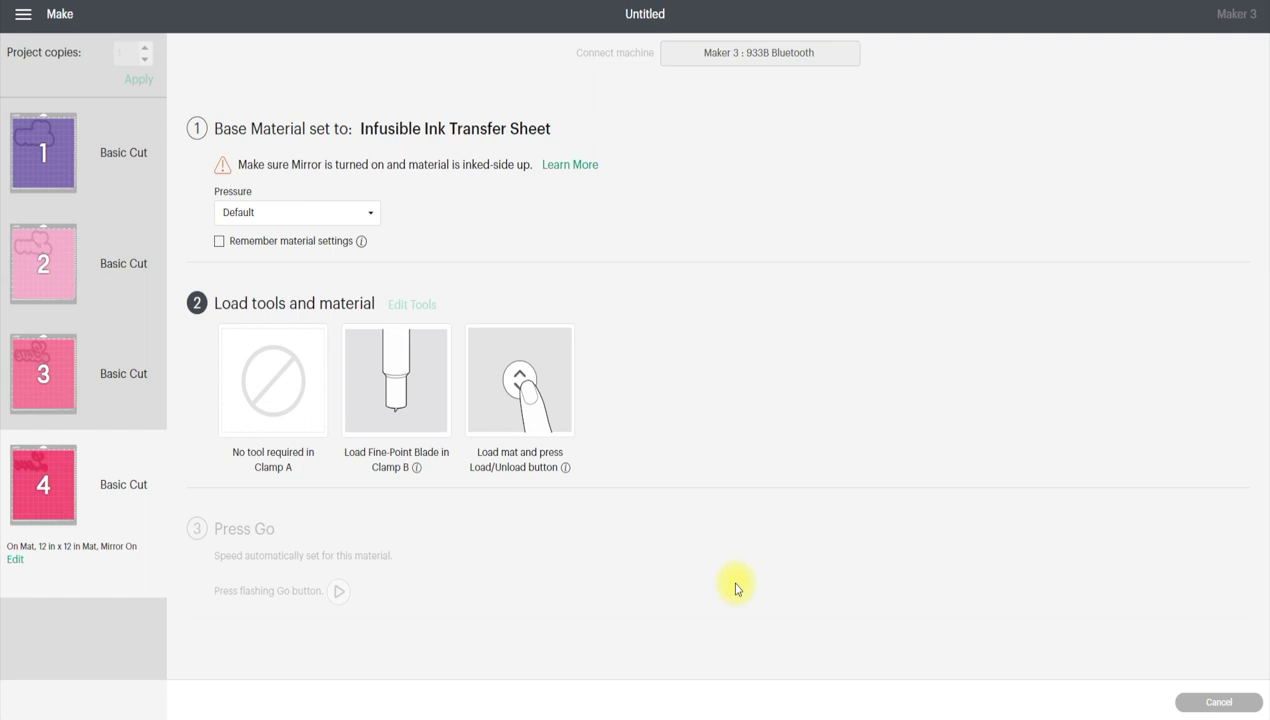